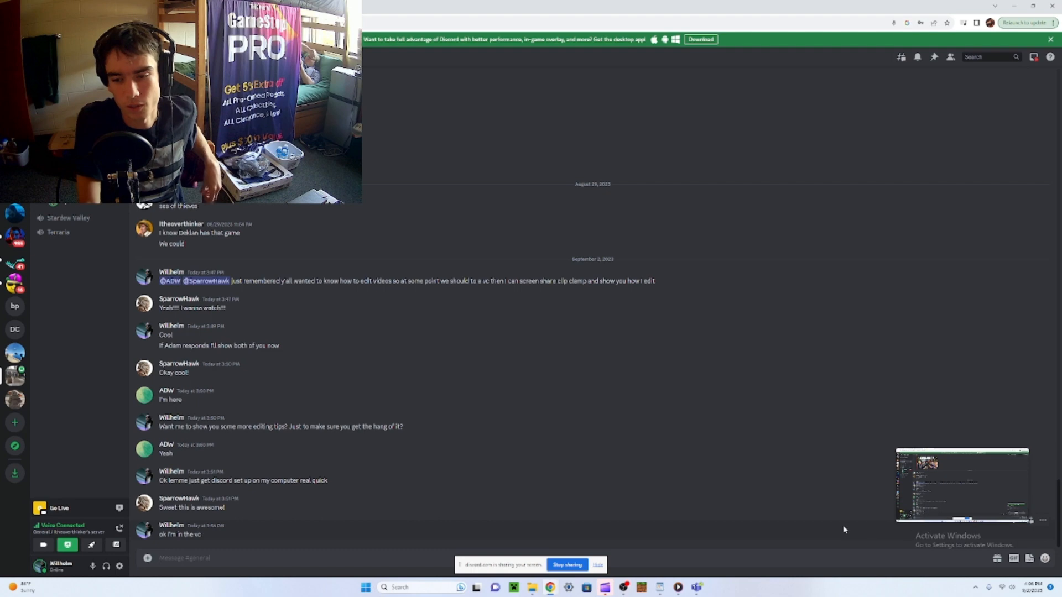
- Switch to Clipchamp and create a new, blank video project
{"action": "mouse_move", "coordinate": [917, 506]}
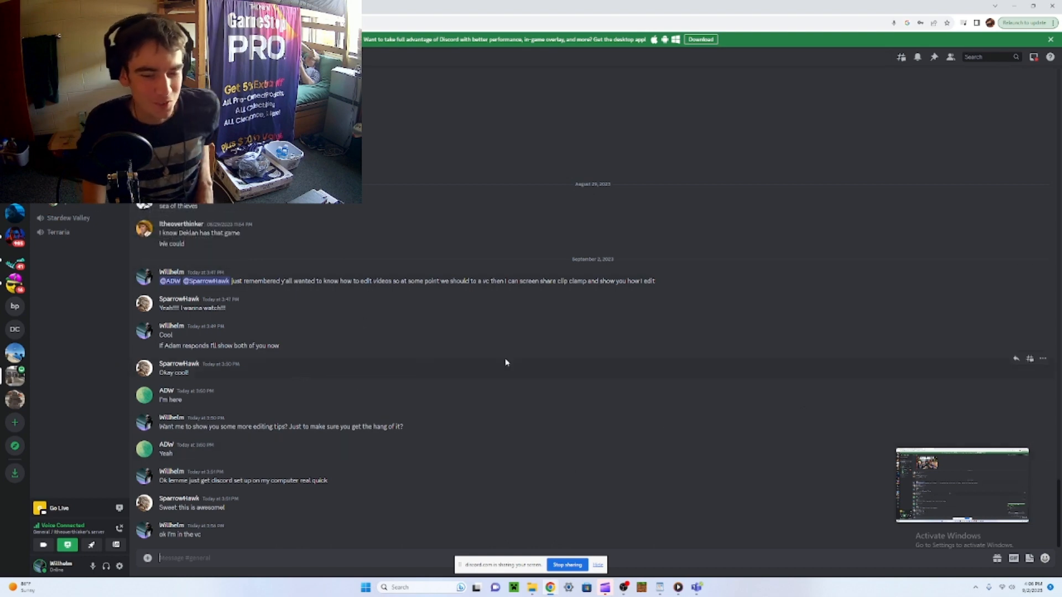
{"action": "left_click", "coordinate": [605, 588]}
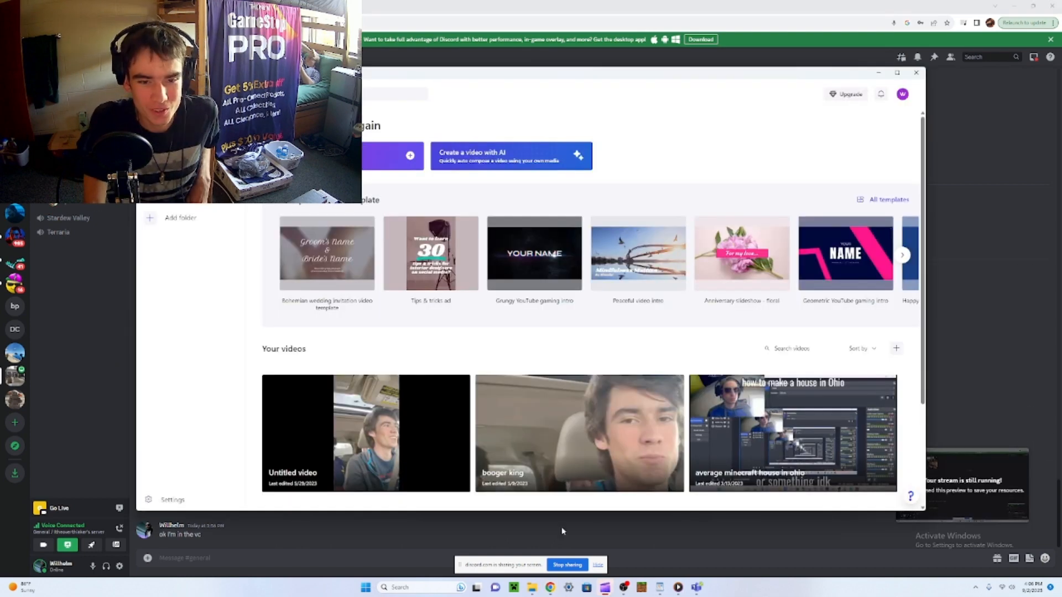
{"action": "scroll", "coordinate": [491, 363], "scroll_direction": "down", "scroll_amount": 3}
{"action": "scroll", "coordinate": [323, 234], "scroll_direction": "up", "scroll_amount": 3}
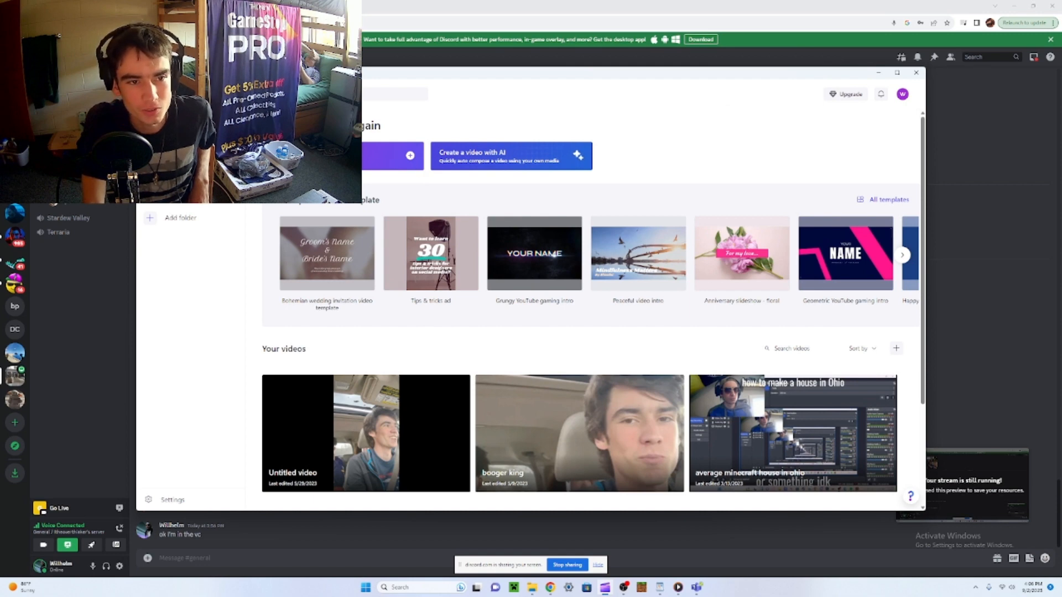
{"action": "left_click", "coordinate": [382, 156]}
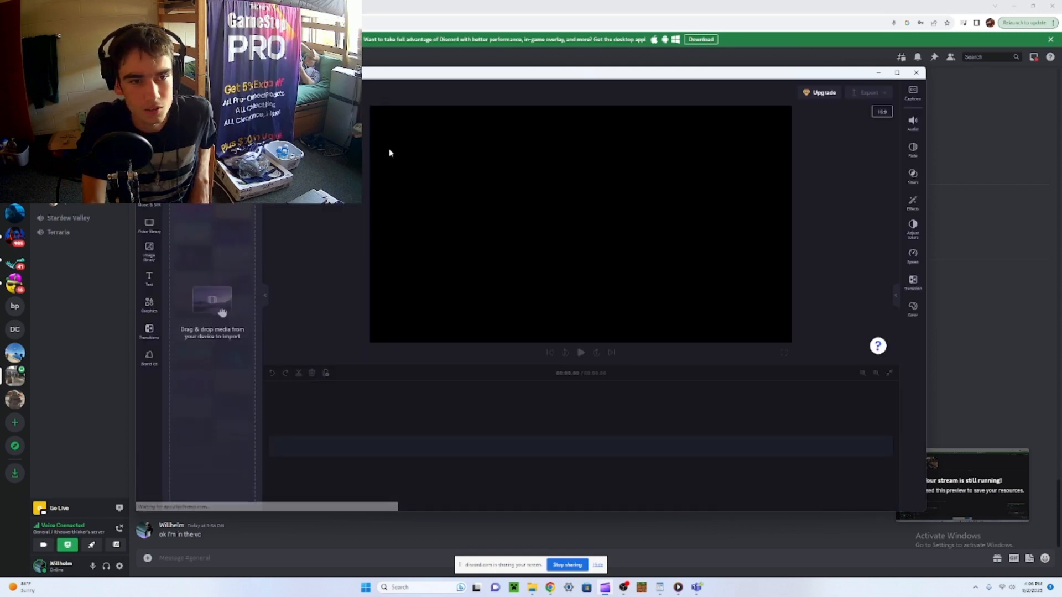
{"action": "left_click", "coordinate": [223, 313]}
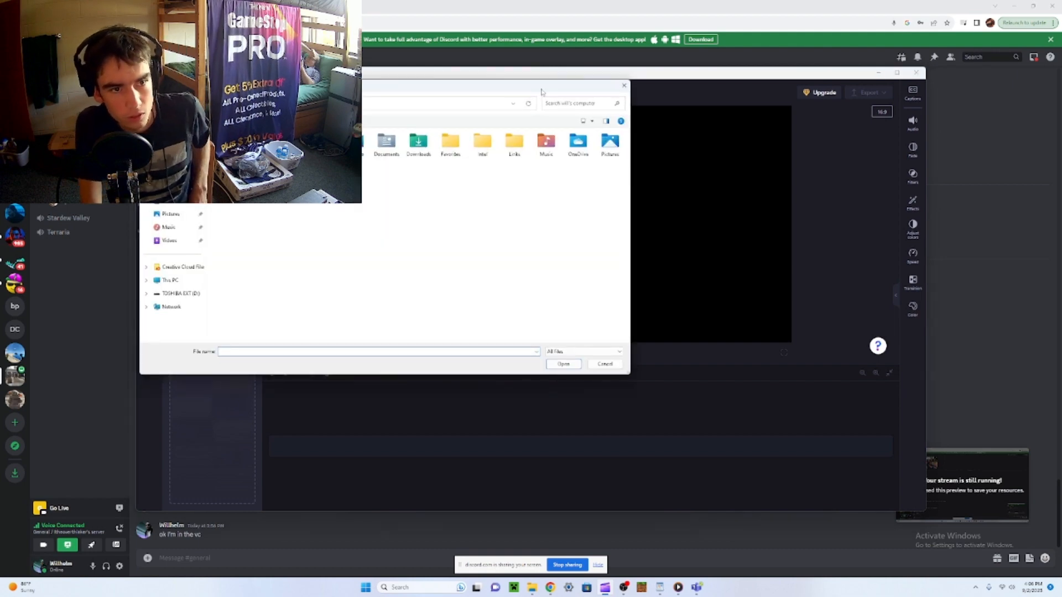
{"action": "left_click_drag", "start_coordinate": [542, 91], "coordinate": [565, 109]}
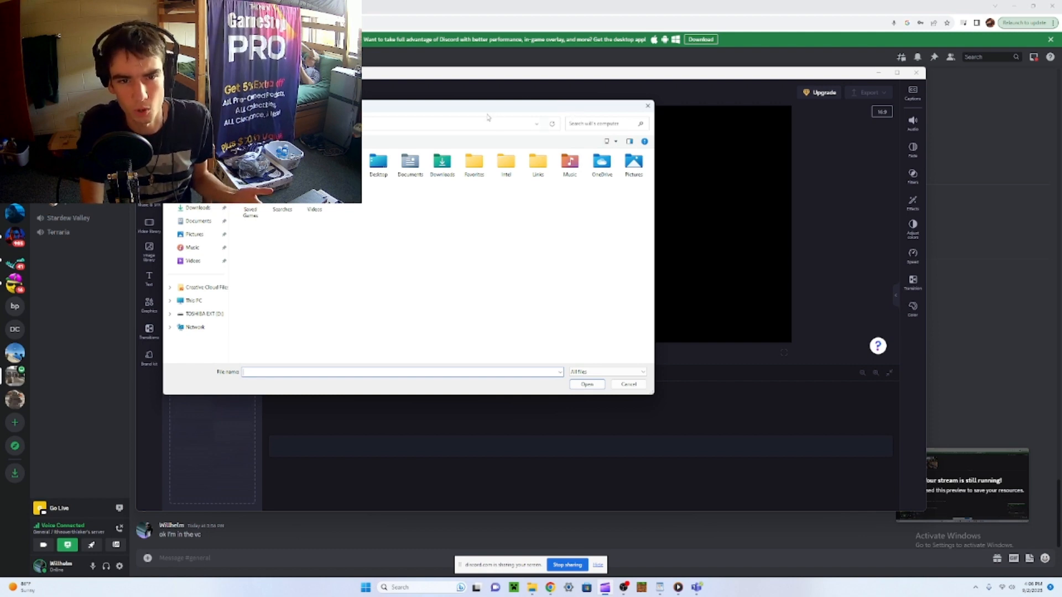
{"action": "left_click_drag", "start_coordinate": [488, 117], "coordinate": [541, 172]}
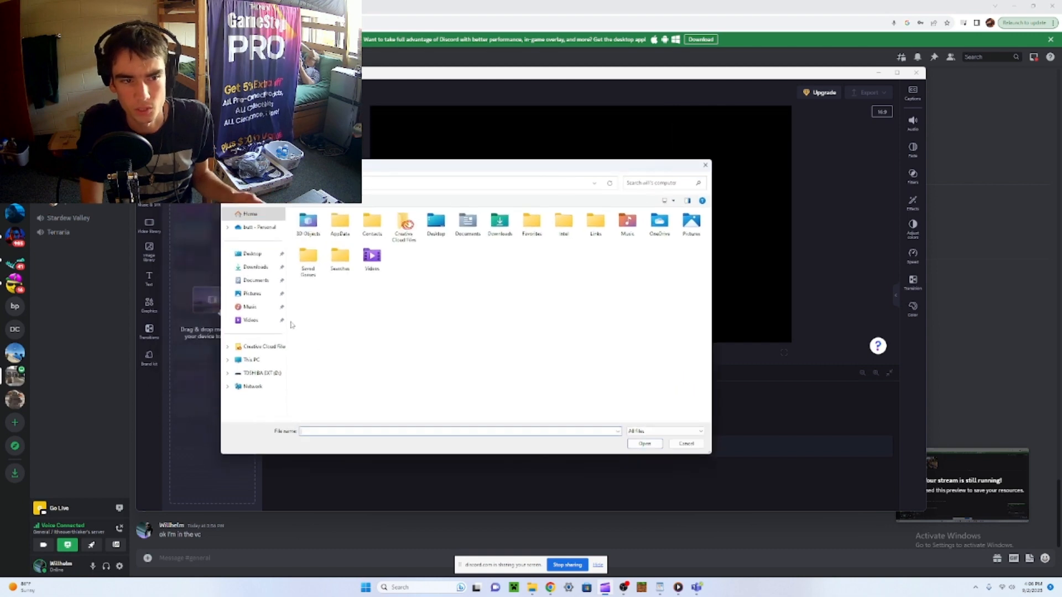
{"action": "left_click_drag", "start_coordinate": [410, 169], "coordinate": [437, 202]}
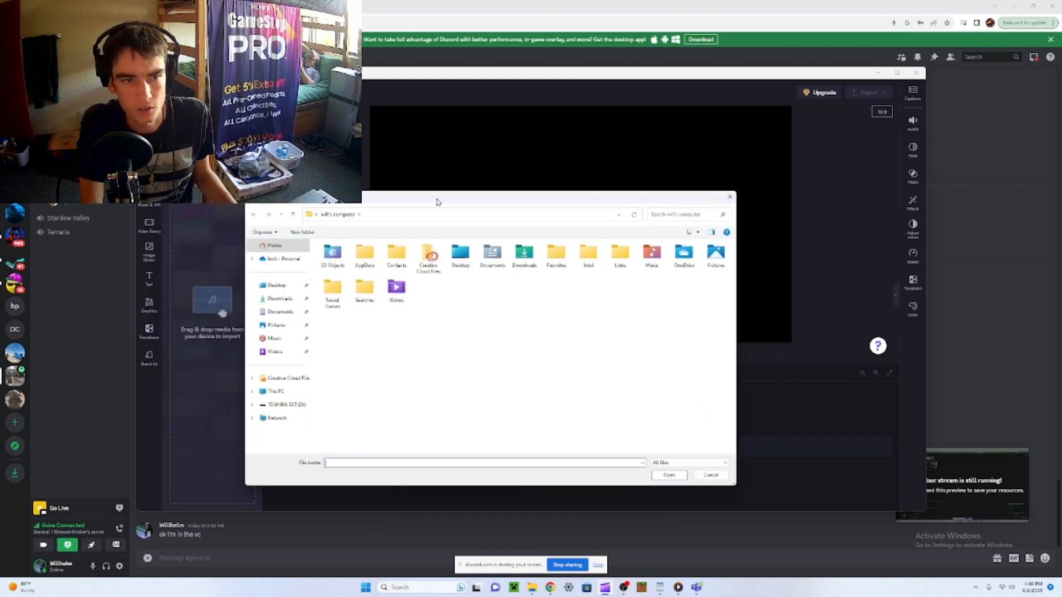
{"action": "left_click", "coordinate": [730, 197]}
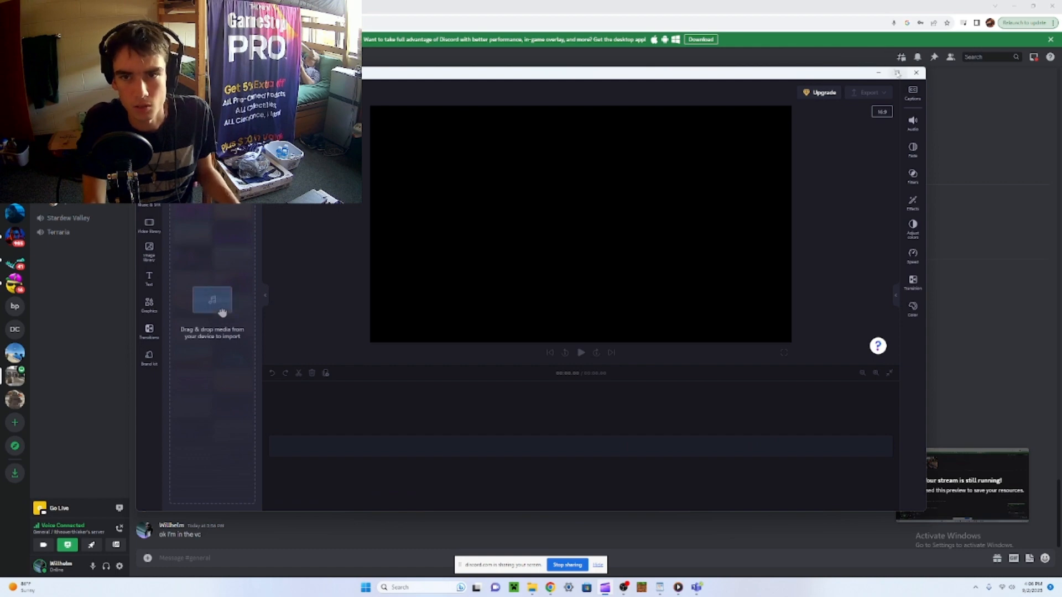
- Maximize the editor window and try to import a file from the Videos folder
{"action": "left_click", "coordinate": [897, 73]}
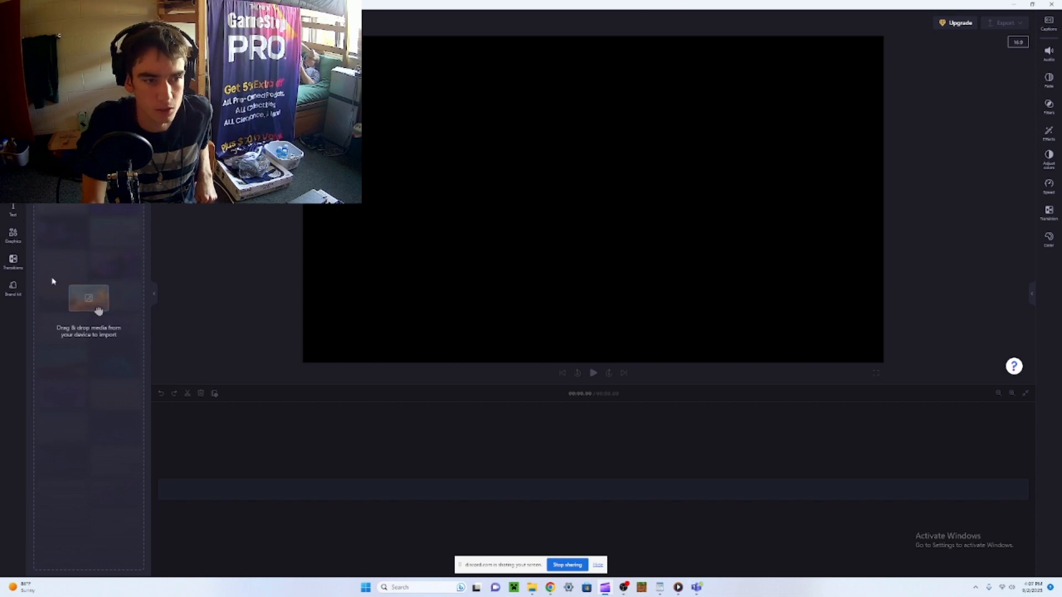
{"action": "left_click", "coordinate": [99, 311]}
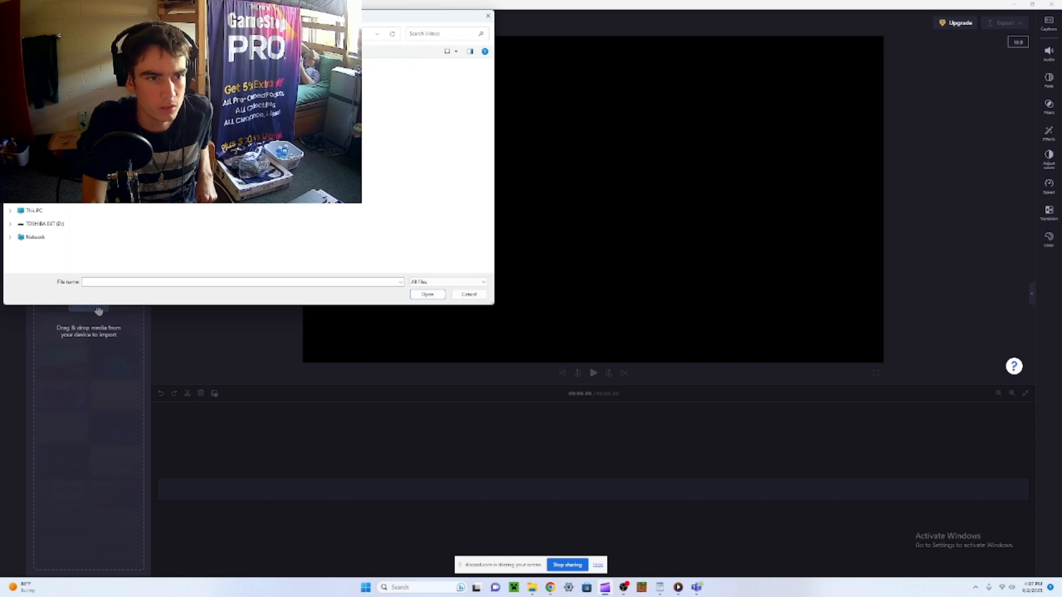
{"action": "key", "text": "Return"}
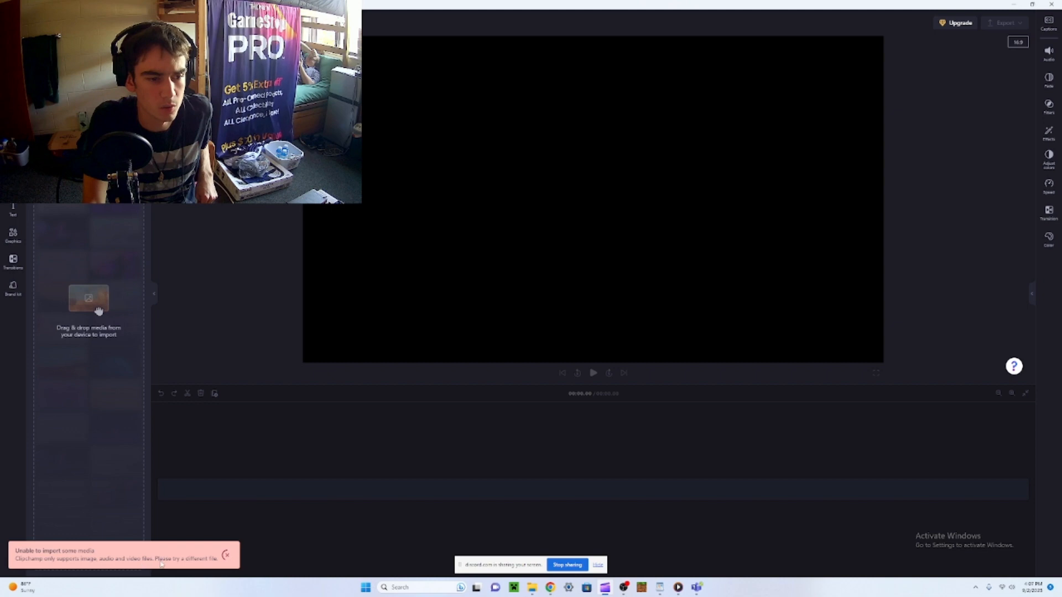
{"action": "left_click", "coordinate": [225, 554]}
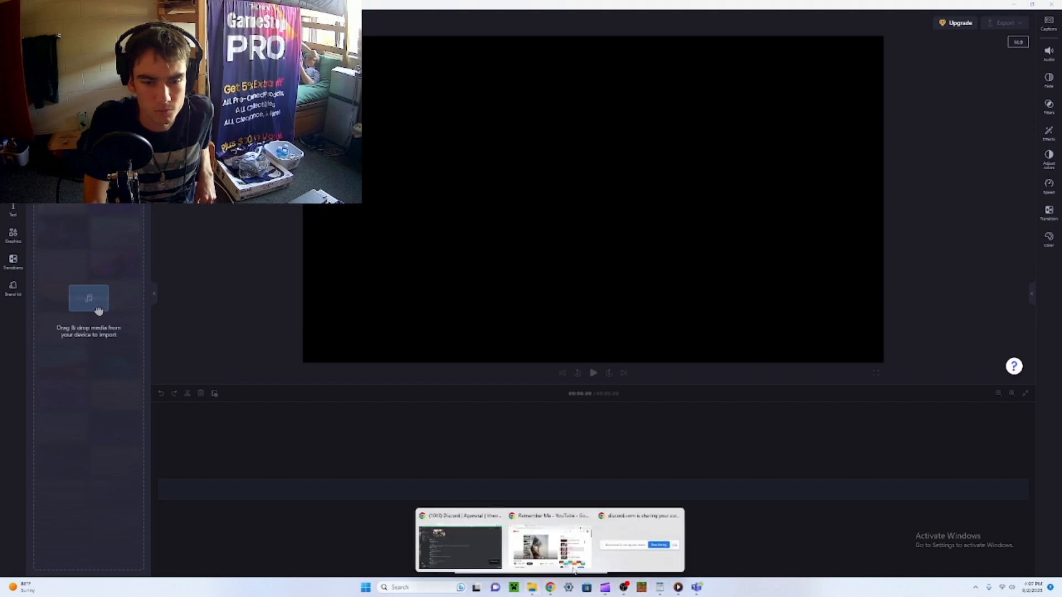
- Import the phone video from File Explorer and place it at the start of the timeline
{"action": "left_click", "coordinate": [533, 587]}
{"action": "left_click_drag", "start_coordinate": [493, 420], "coordinate": [83, 271]}
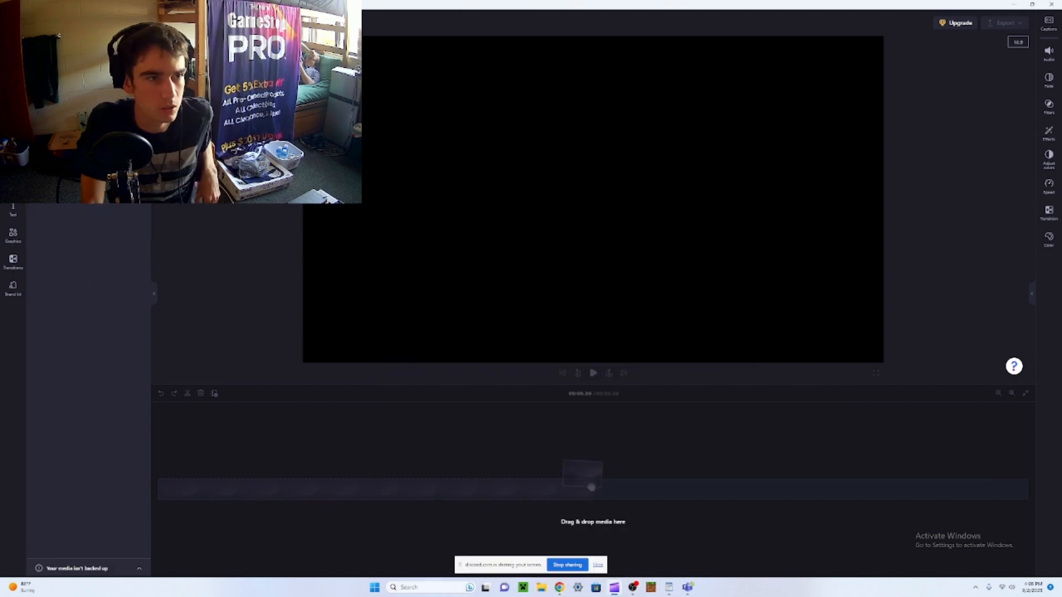
{"action": "left_click_drag", "start_coordinate": [590, 483], "coordinate": [294, 492]}
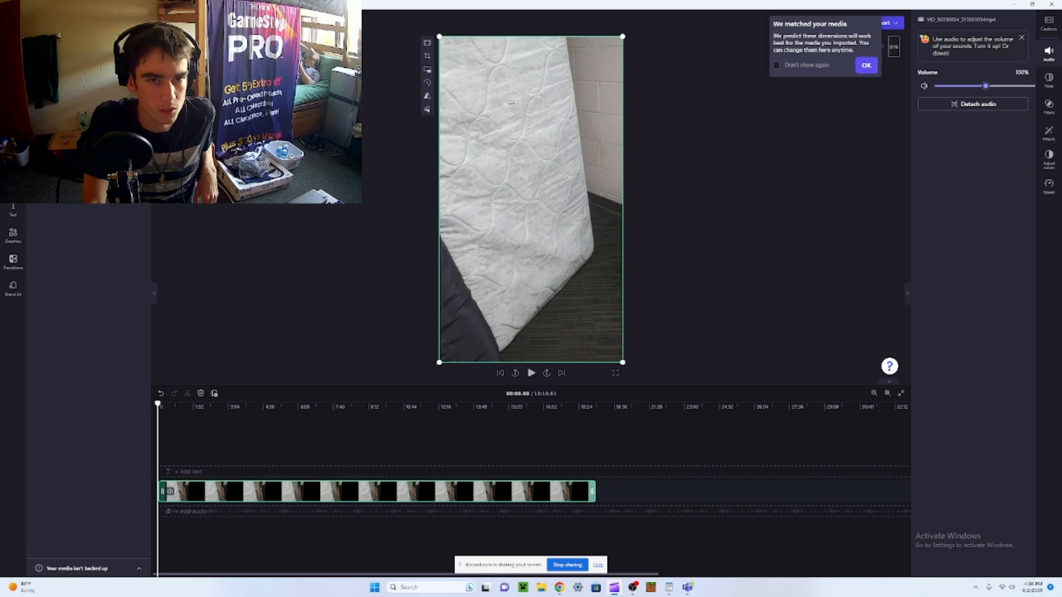
- Try the 21:9 aspect ratio on the project and restore it to 9:16
{"action": "left_click_drag", "start_coordinate": [622, 38], "coordinate": [673, 40]}
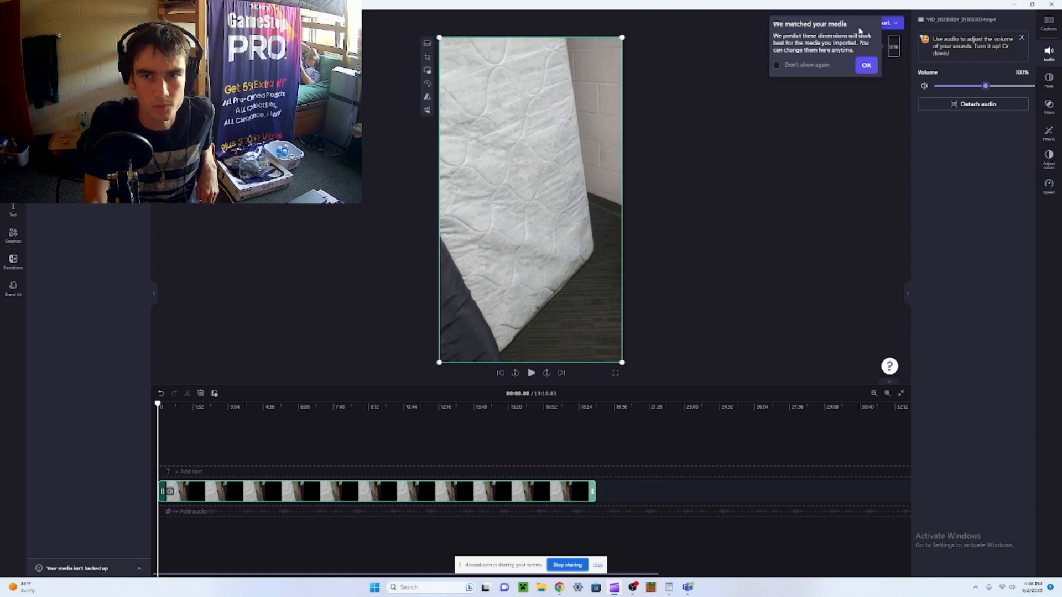
{"action": "left_click", "coordinate": [894, 47]}
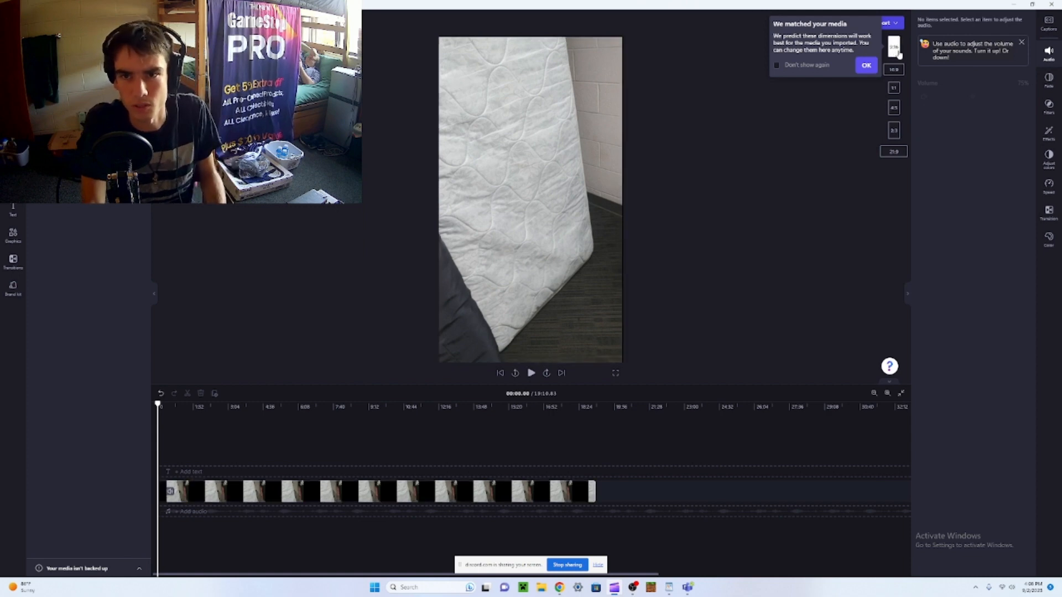
{"action": "left_click", "coordinate": [897, 155]}
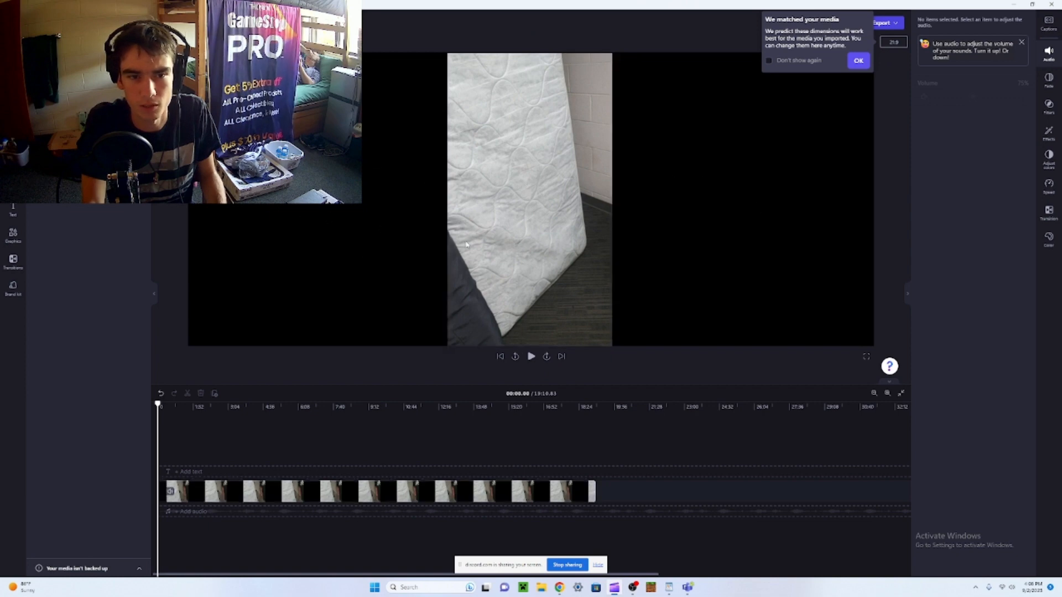
{"action": "left_click", "coordinate": [894, 43]}
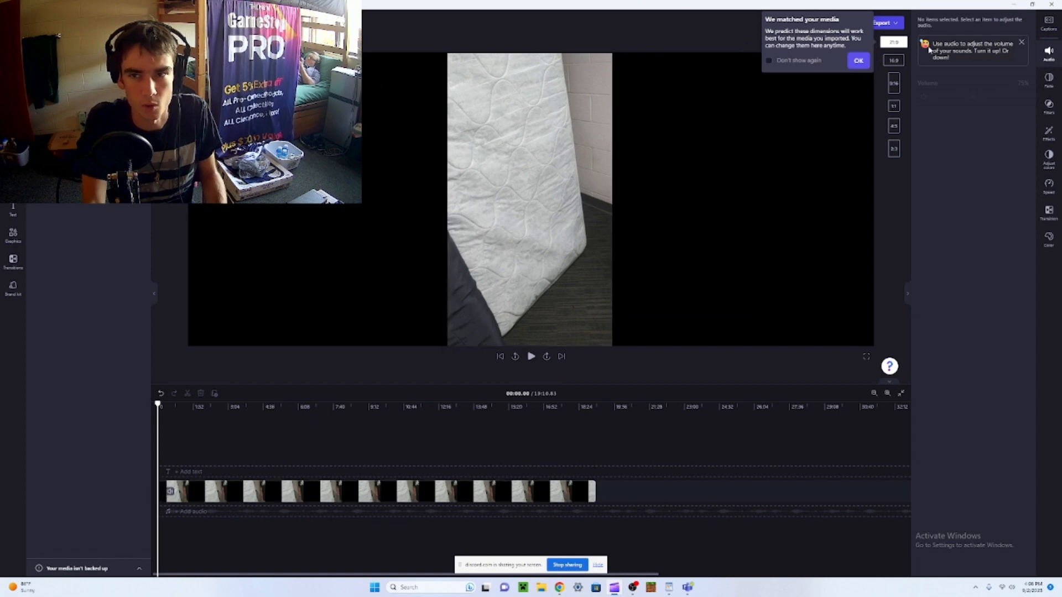
{"action": "left_click", "coordinate": [894, 83]}
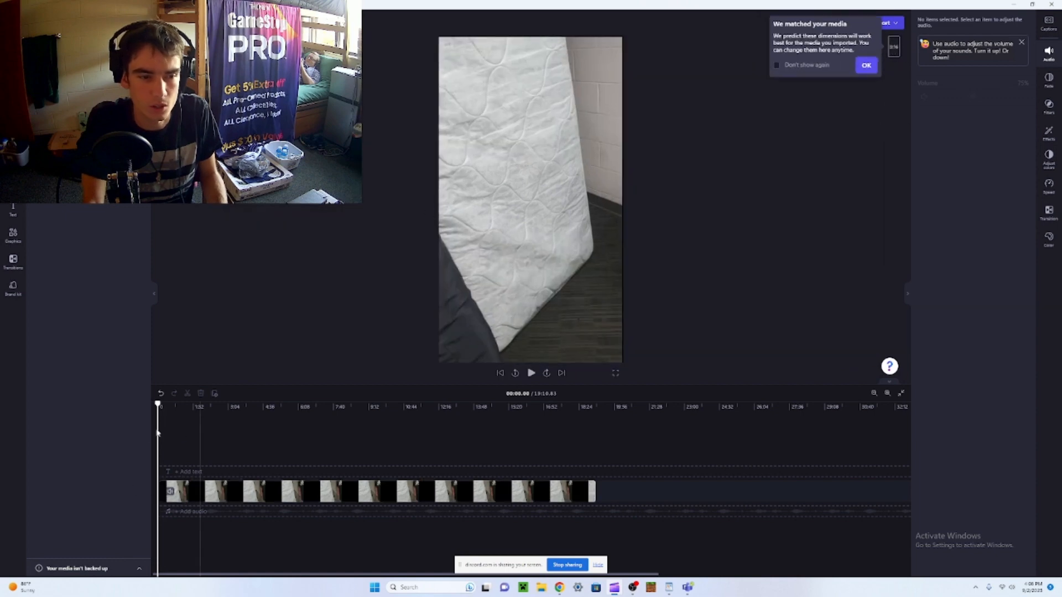
- Split the timeline clip at about 5:44 and again at about 9:52
{"action": "left_click", "coordinate": [201, 415]}
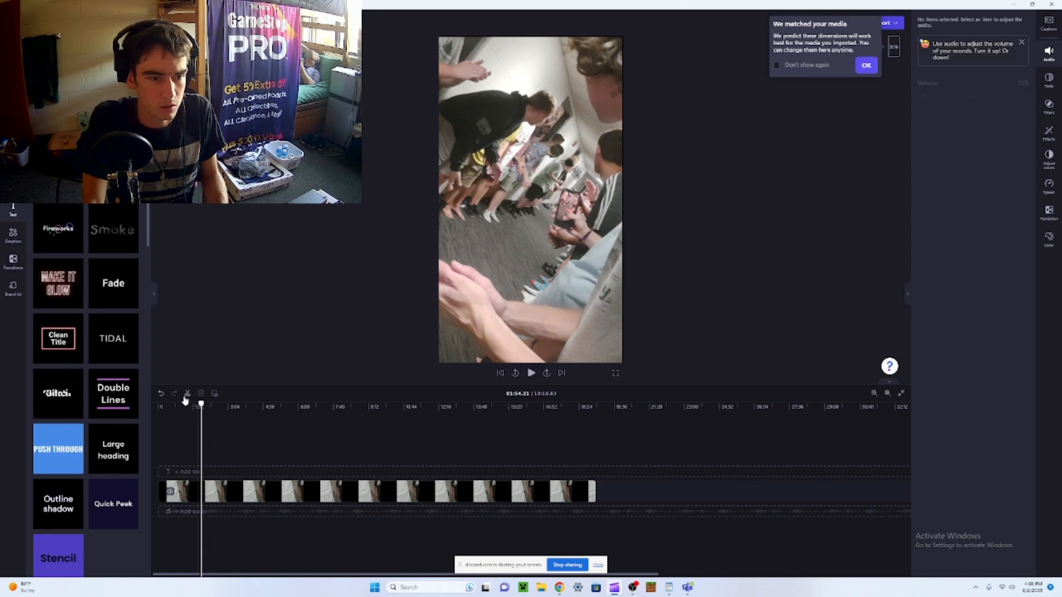
{"action": "left_click", "coordinate": [176, 491]}
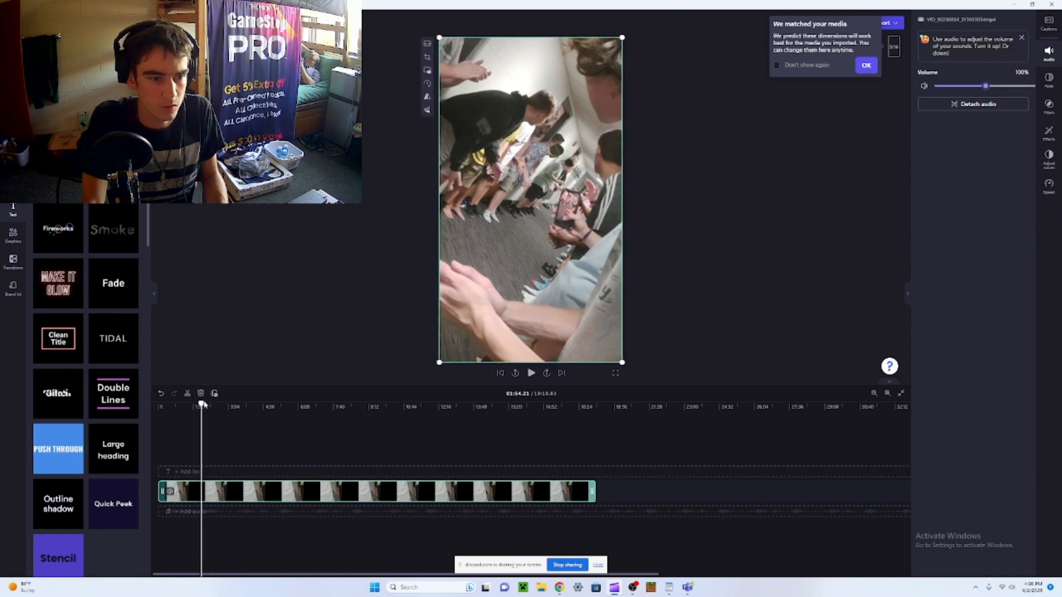
{"action": "left_click_drag", "start_coordinate": [202, 405], "coordinate": [300, 407]}
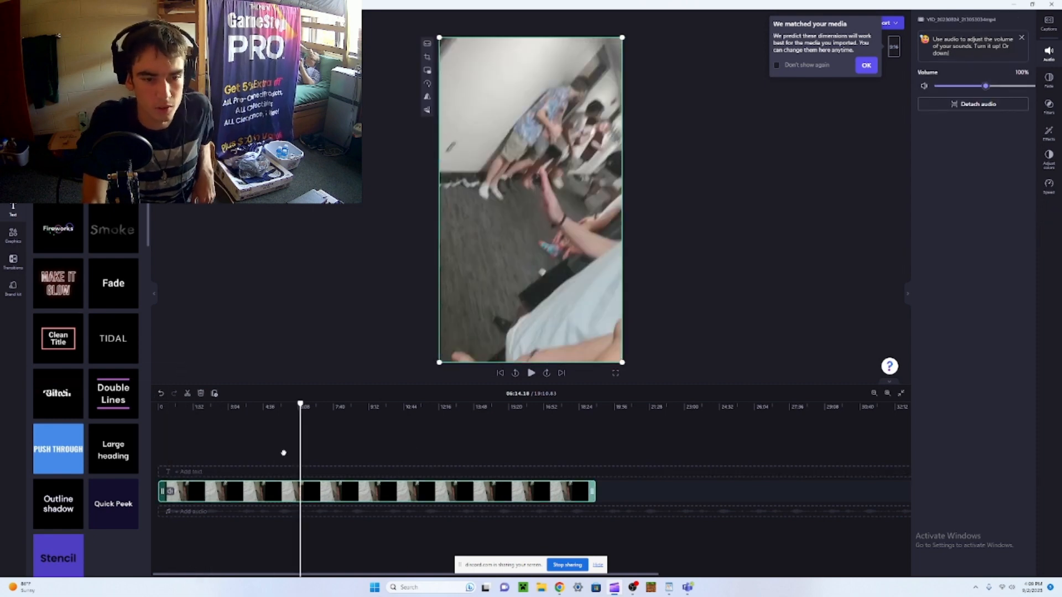
{"action": "left_click", "coordinate": [283, 453]}
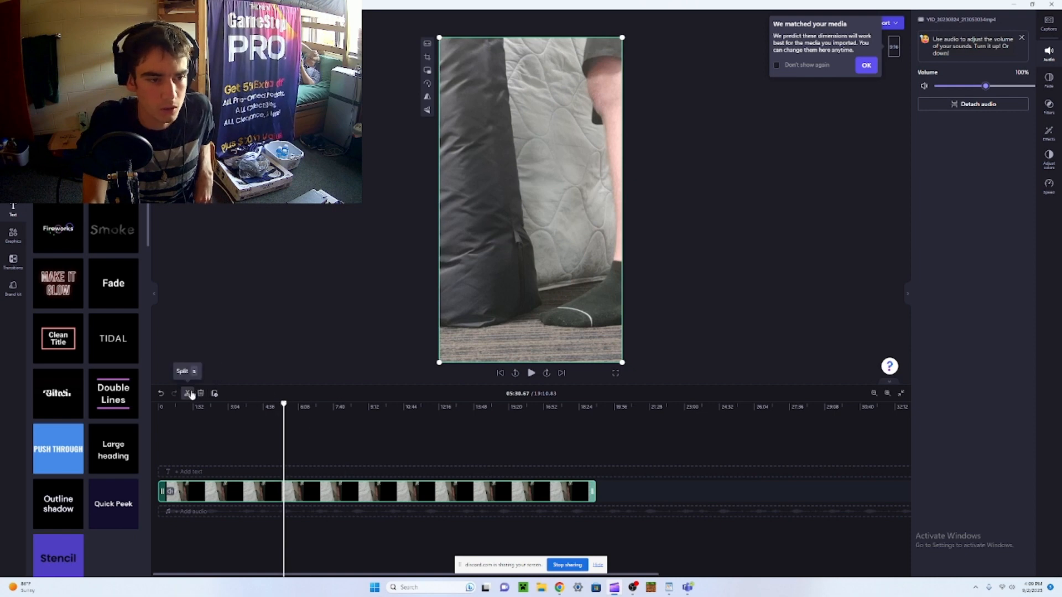
{"action": "mouse_move", "coordinate": [283, 405]}
{"action": "left_mouse_down"}
{"action": "mouse_move", "coordinate": [507, 427]}
{"action": "mouse_move", "coordinate": [357, 432]}
{"action": "mouse_move", "coordinate": [287, 420]}
{"action": "mouse_move", "coordinate": [456, 412]}
{"action": "mouse_move", "coordinate": [298, 420]}
{"action": "mouse_move", "coordinate": [393, 426]}
{"action": "mouse_move", "coordinate": [290, 415]}
{"action": "left_mouse_up"}
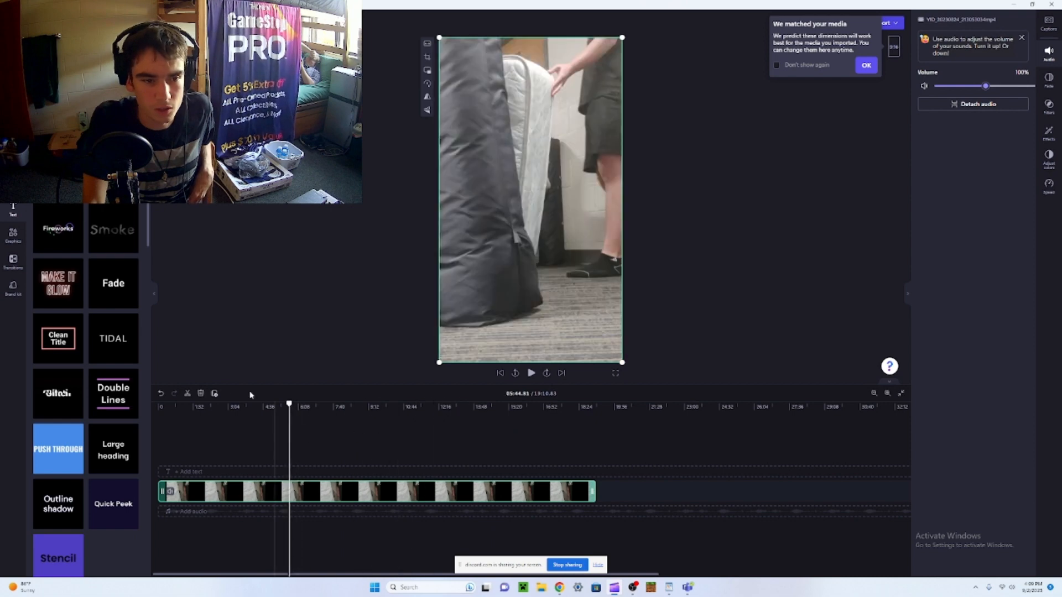
{"action": "left_click", "coordinate": [187, 393]}
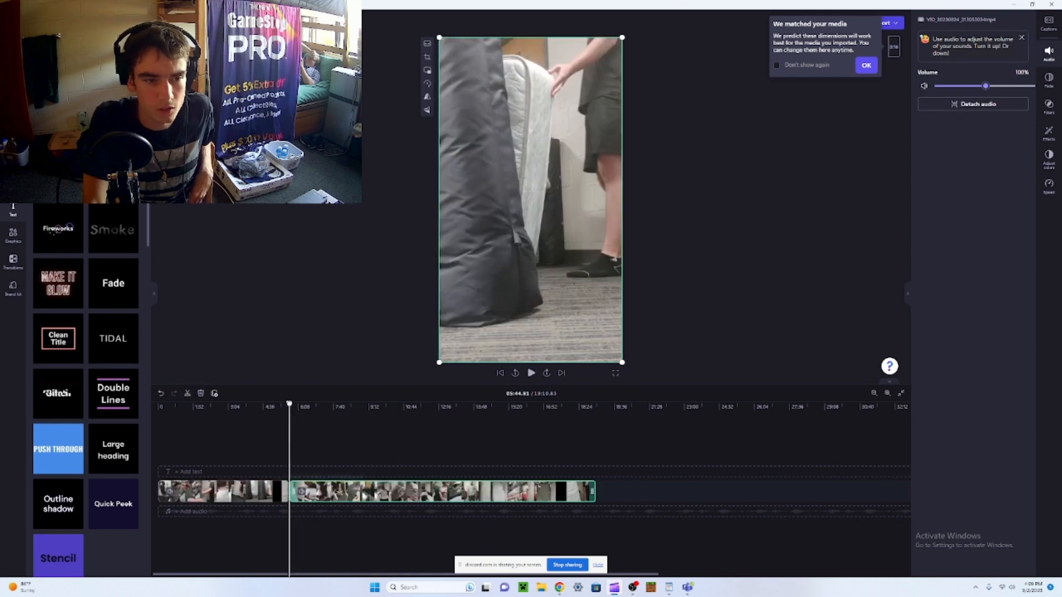
{"action": "left_click_drag", "start_coordinate": [289, 405], "coordinate": [384, 409]}
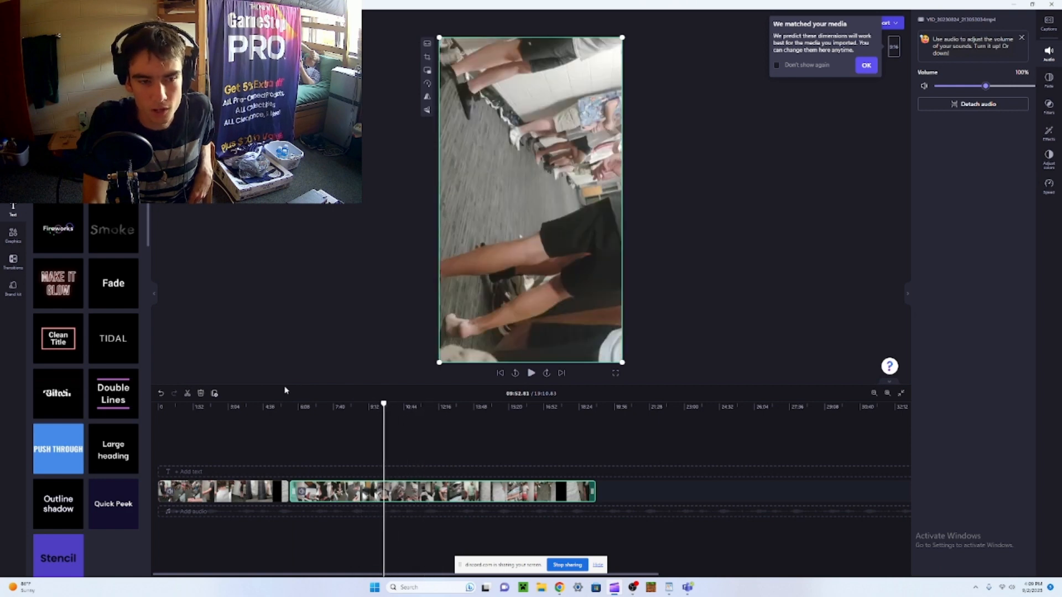
{"action": "left_click", "coordinate": [188, 394]}
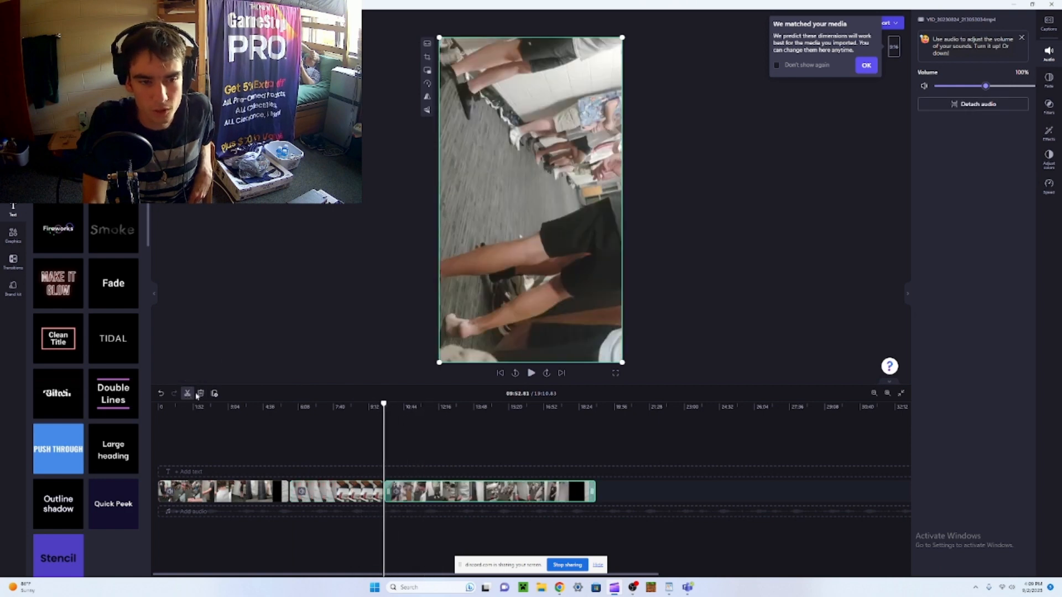
- Delete the middle segment of the split clip and move the last segment against the first to close the gap
{"action": "left_click", "coordinate": [343, 491]}
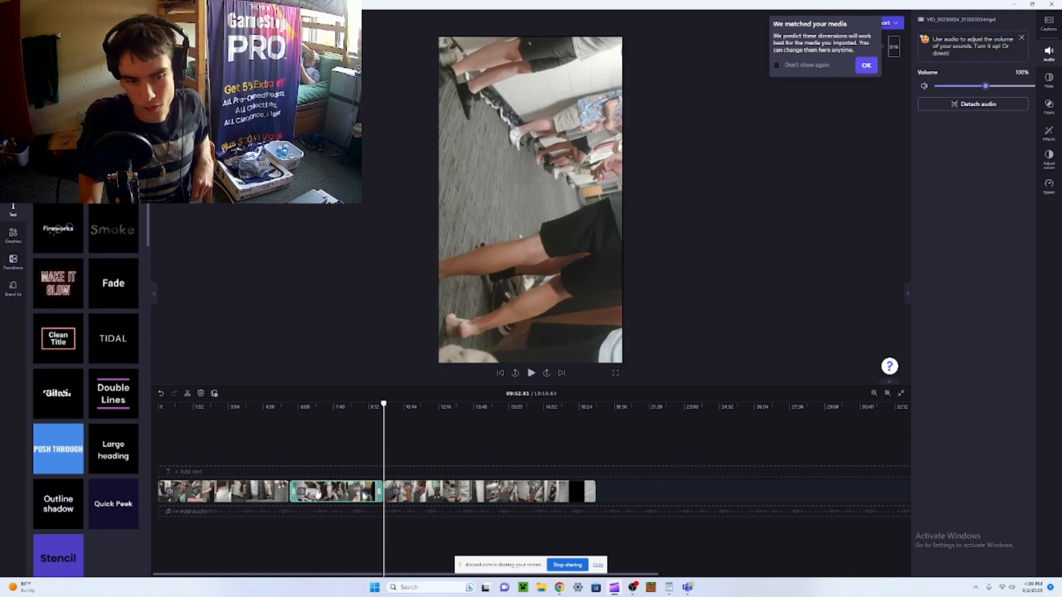
{"action": "left_click", "coordinate": [202, 393]}
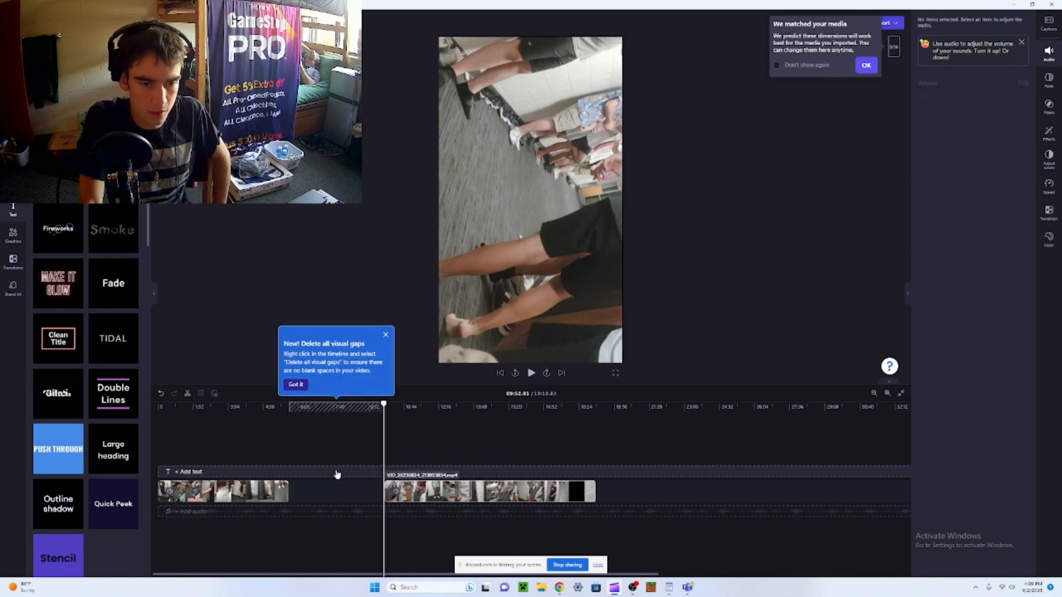
{"action": "left_click_drag", "start_coordinate": [432, 493], "coordinate": [344, 501]}
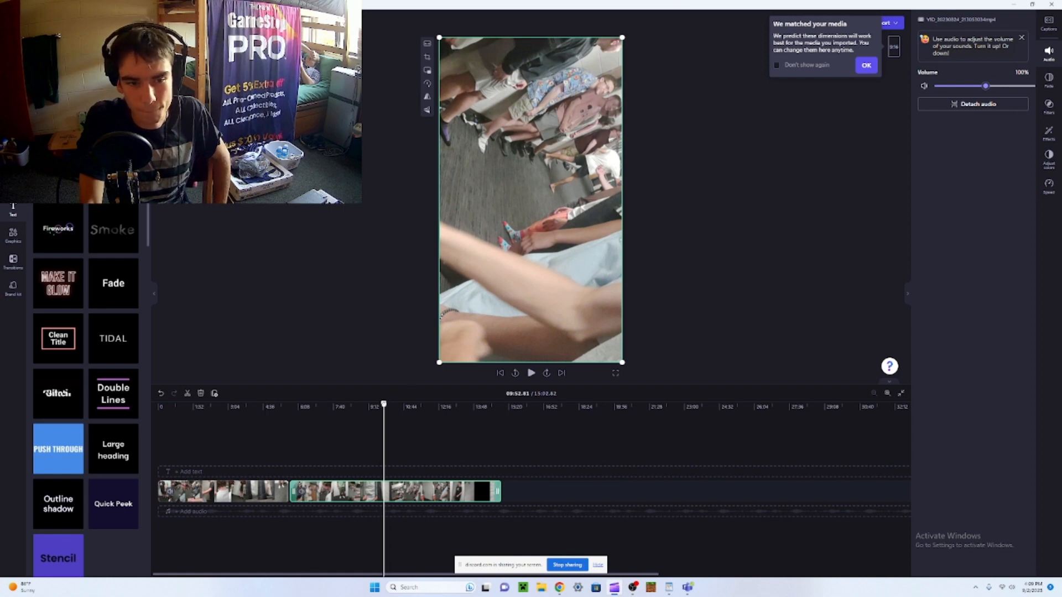
- Scrub through the first segment and across the join to review the cut
{"action": "left_click_drag", "start_coordinate": [385, 406], "coordinate": [258, 437]}
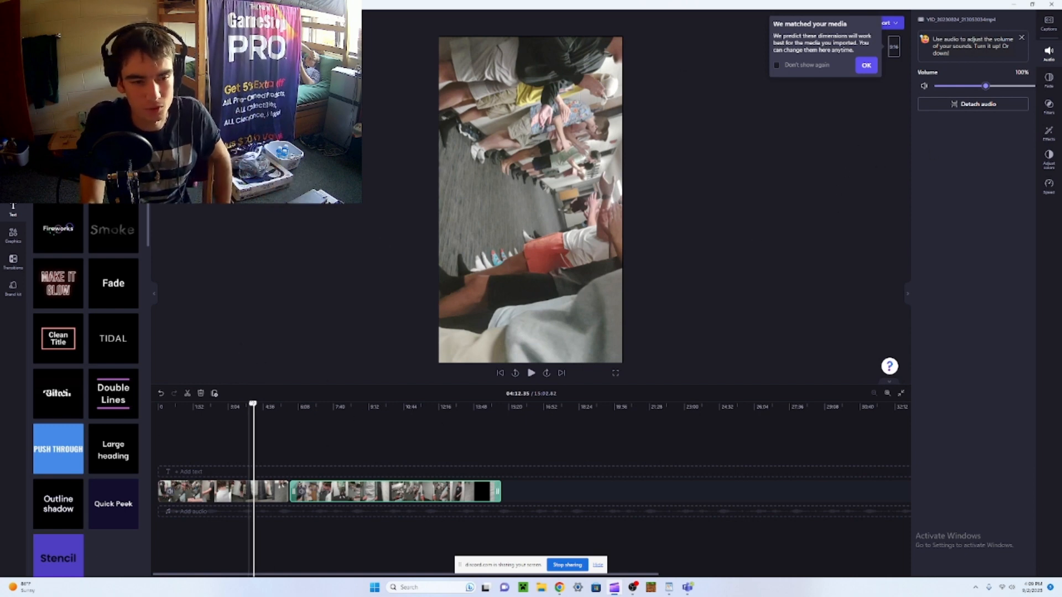
{"action": "left_click_drag", "start_coordinate": [255, 405], "coordinate": [289, 435]}
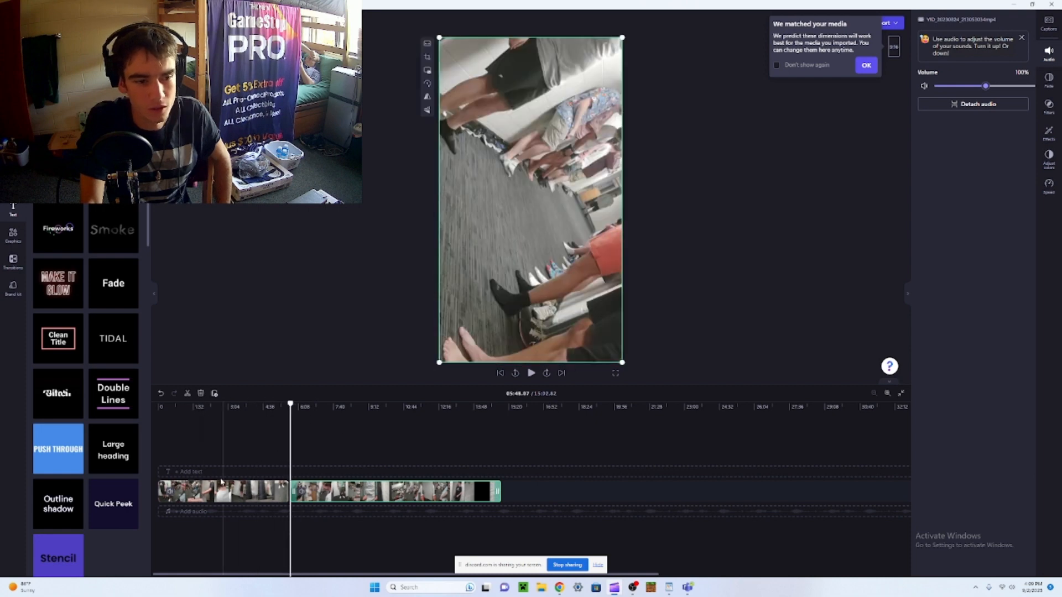
{"action": "left_click", "coordinate": [190, 469]}
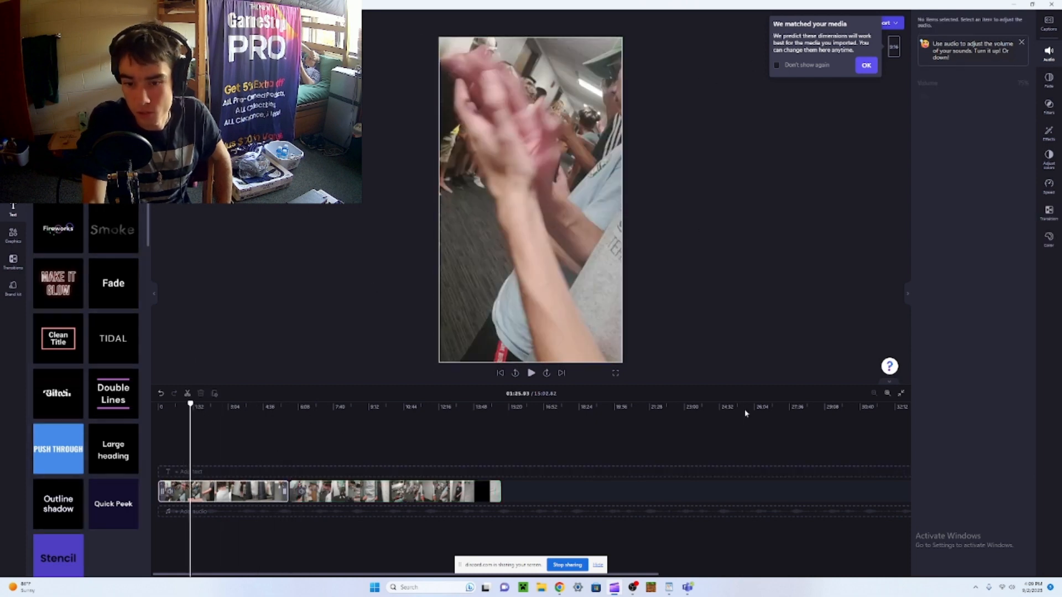
{"action": "left_click", "coordinate": [511, 257]}
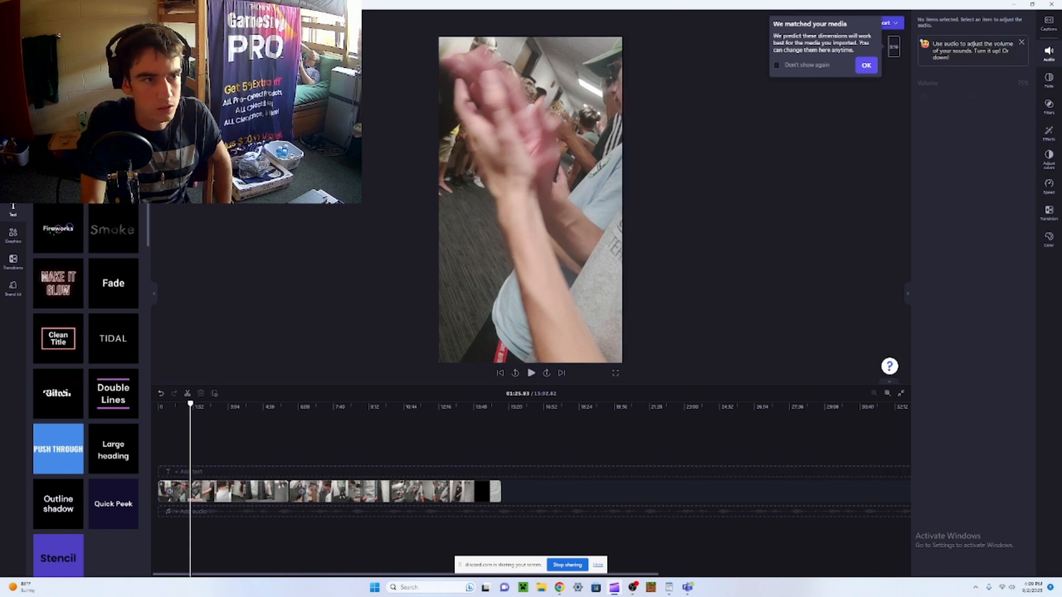
- Browse the text templates and add a text title to the timeline at about 1:25
{"action": "scroll", "coordinate": [55, 260], "scroll_direction": "down", "scroll_amount": 12}
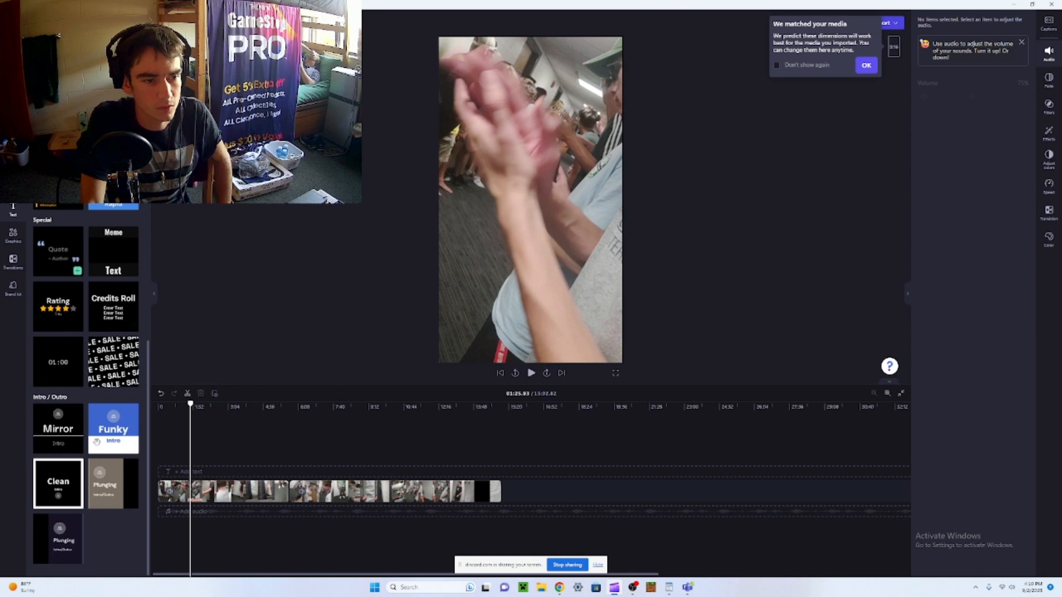
{"action": "scroll", "coordinate": [69, 242], "scroll_direction": "up", "scroll_amount": 1}
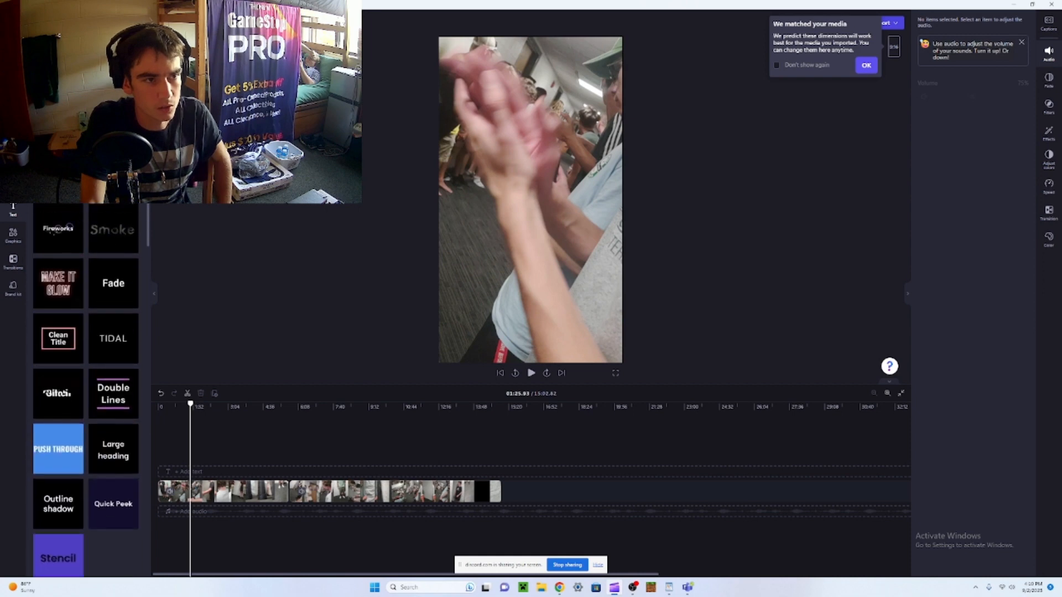
{"action": "left_click", "coordinate": [58, 117]}
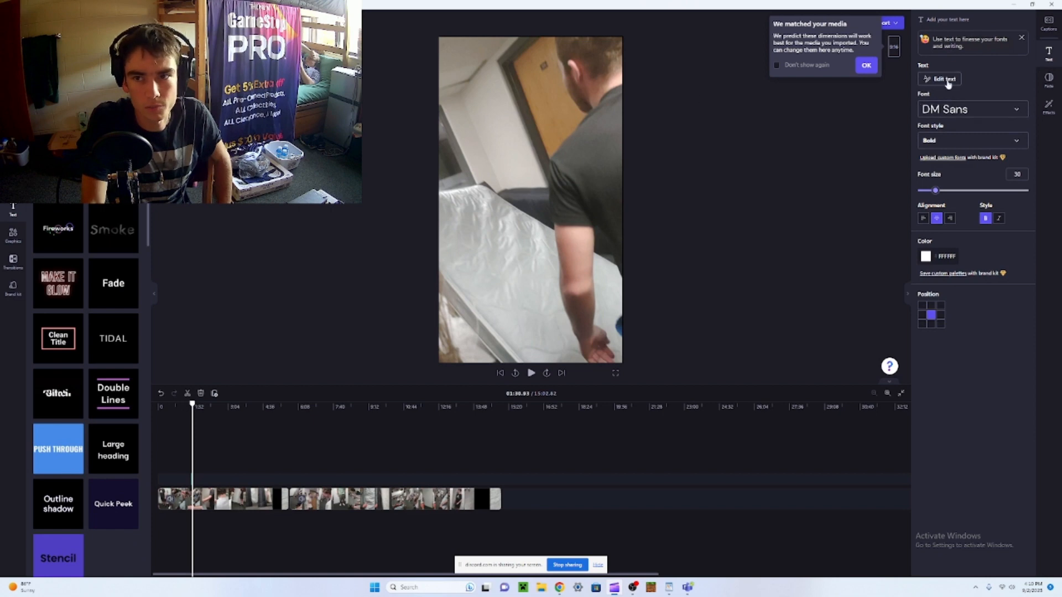
- Try the Schoolbell font and Normal font style on the title, and adjust its font size
{"action": "left_click", "coordinate": [968, 111]}
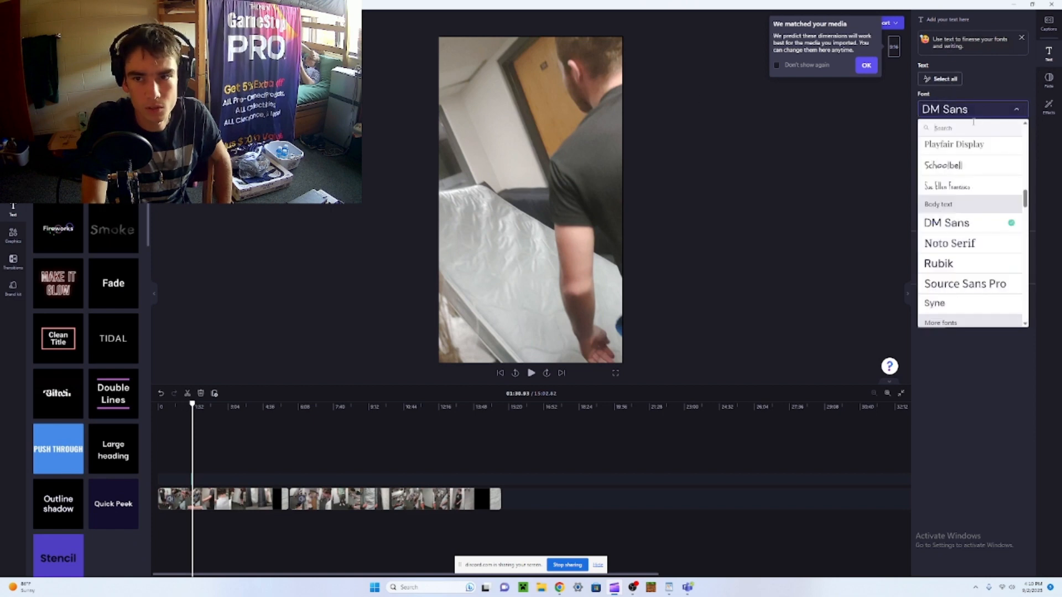
{"action": "left_click", "coordinate": [962, 167]}
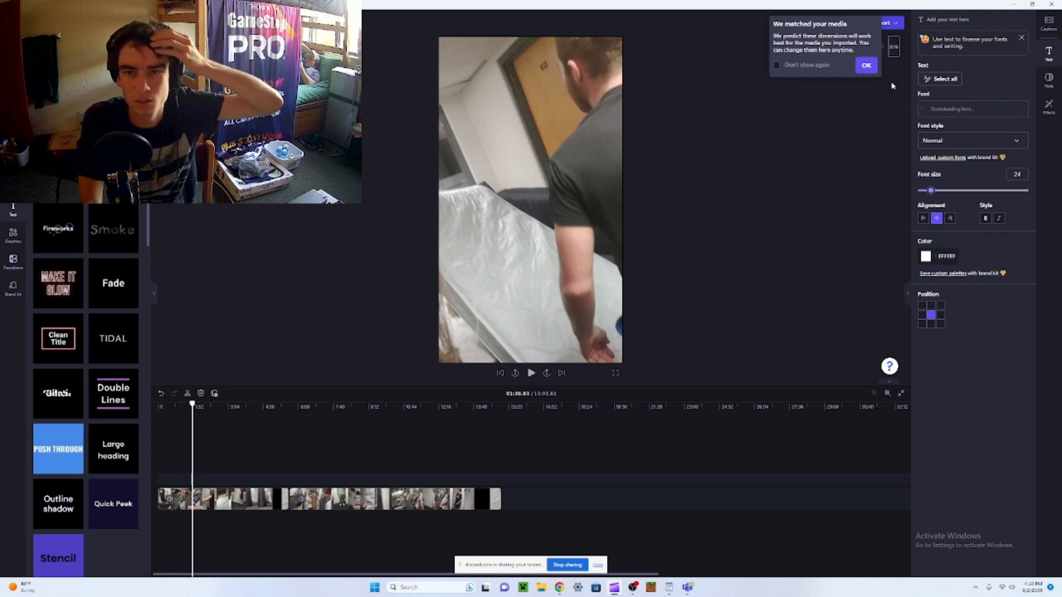
{"action": "left_click", "coordinate": [866, 65]}
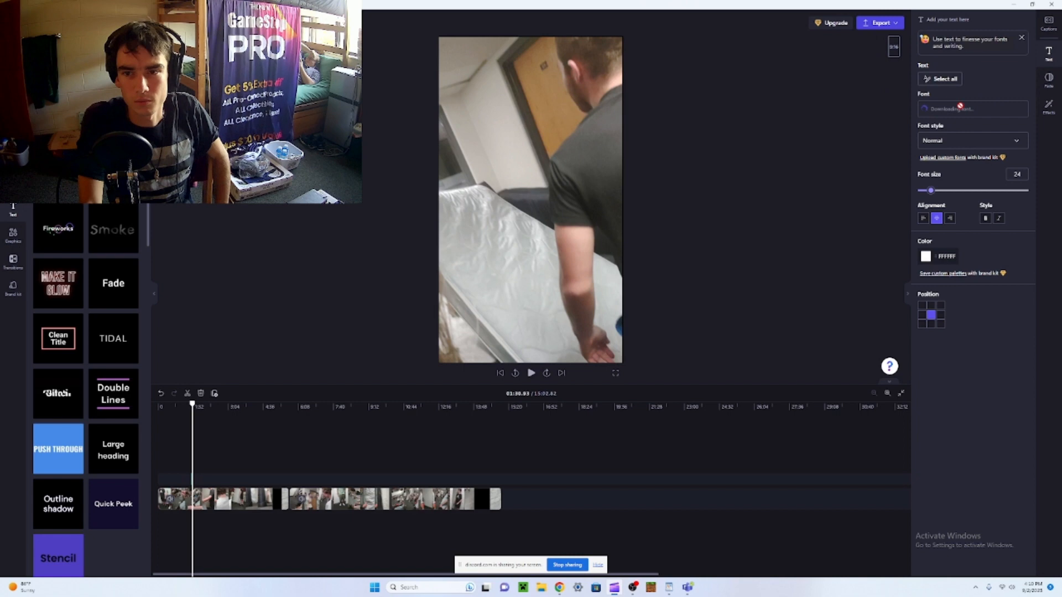
{"action": "left_click", "coordinate": [955, 143]}
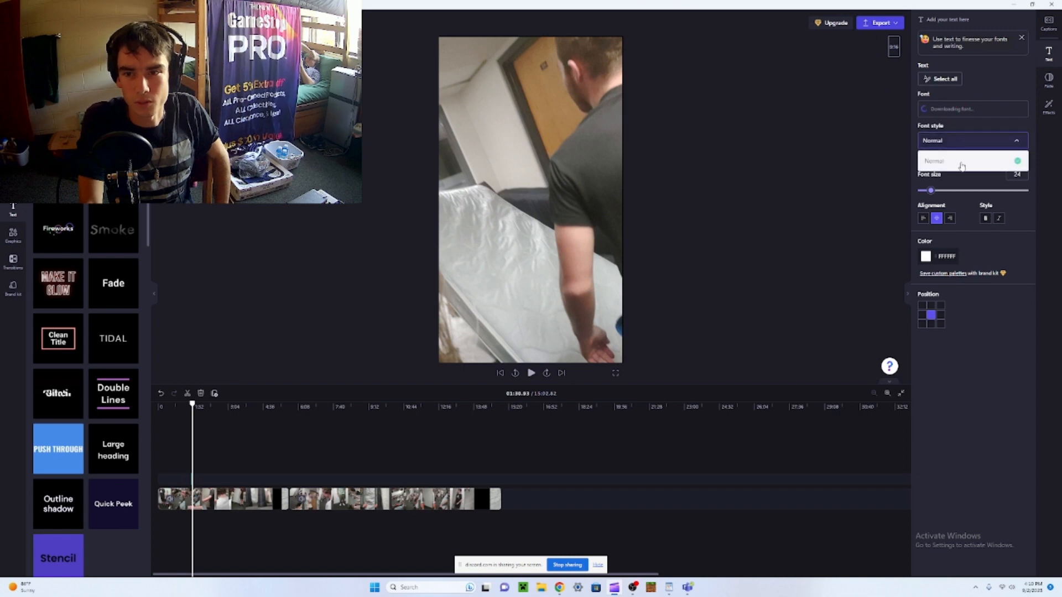
{"action": "left_click", "coordinate": [958, 162]}
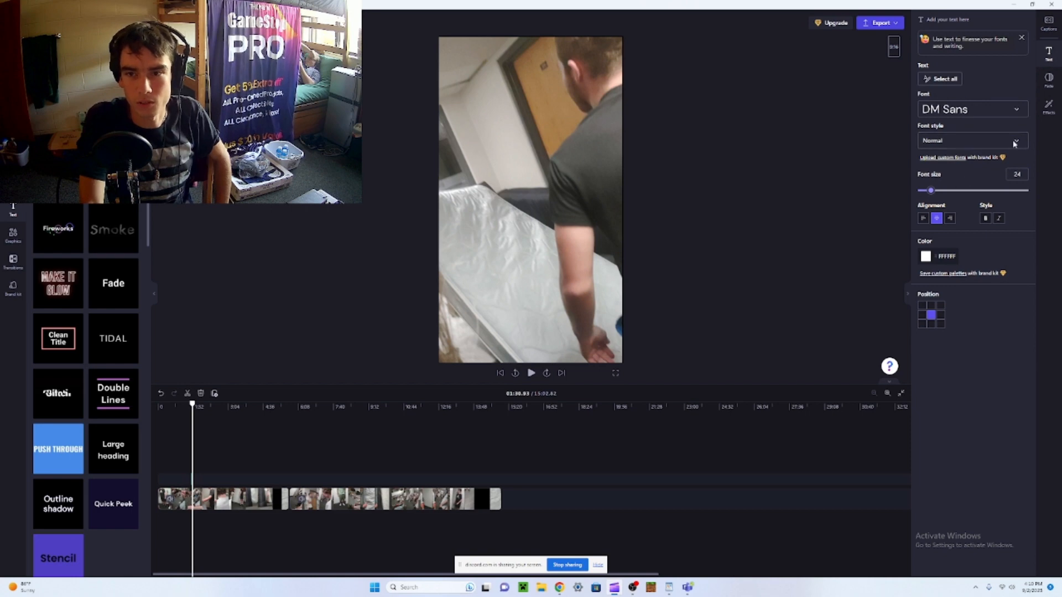
{"action": "mouse_move", "coordinate": [932, 192]}
{"action": "left_mouse_down"}
{"action": "mouse_move", "coordinate": [971, 195]}
{"action": "mouse_move", "coordinate": [931, 193]}
{"action": "left_mouse_up"}
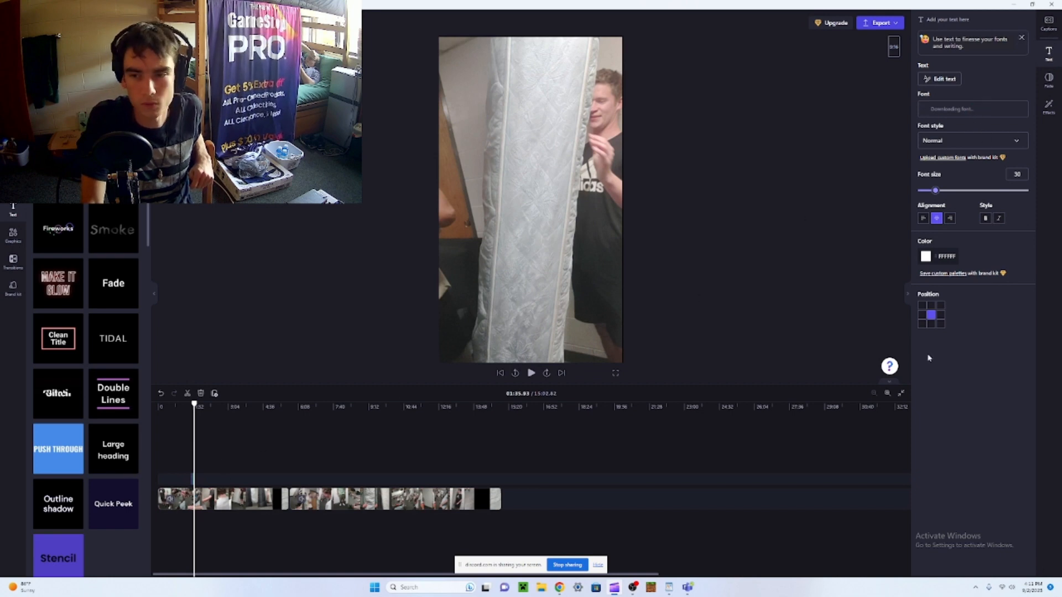
{"action": "left_click", "coordinate": [872, 106]}
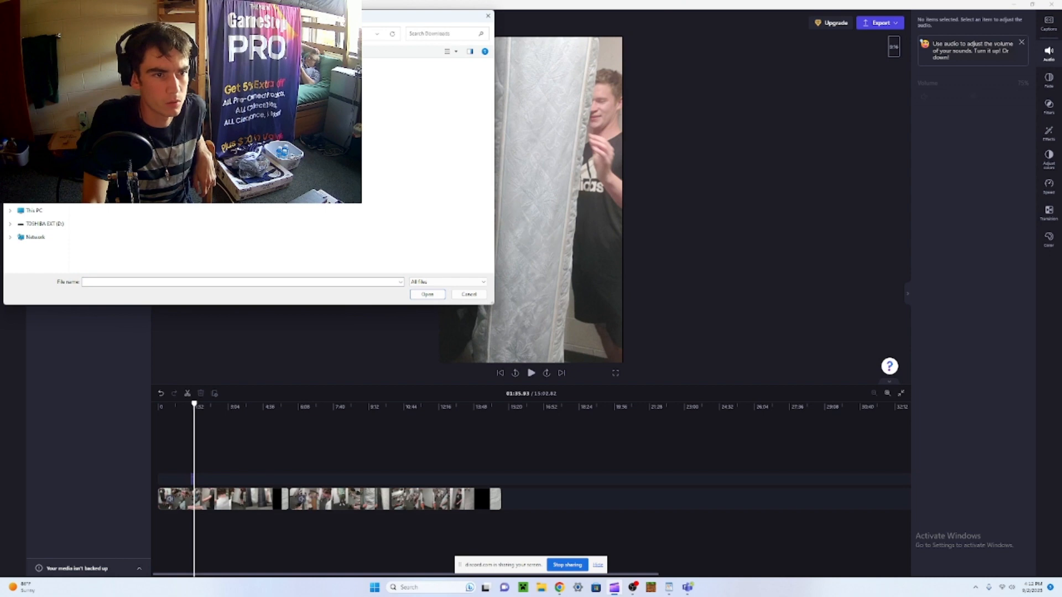
- Import the image "cracker" from the memes folder on the TOSHIBA EXT (D:) drive
{"action": "left_click", "coordinate": [35, 236]}
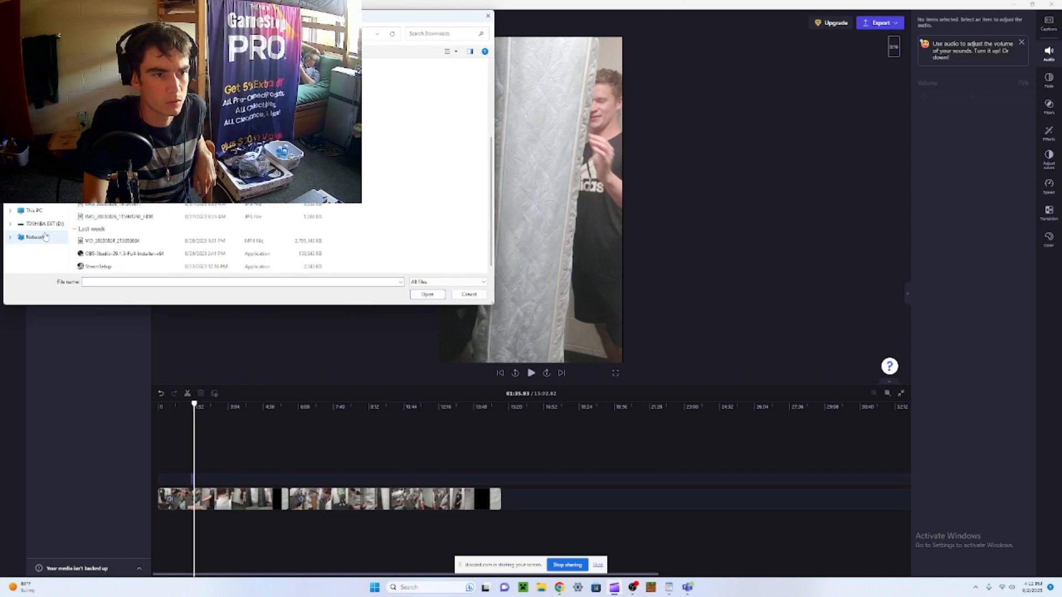
{"action": "left_click", "coordinate": [45, 224]}
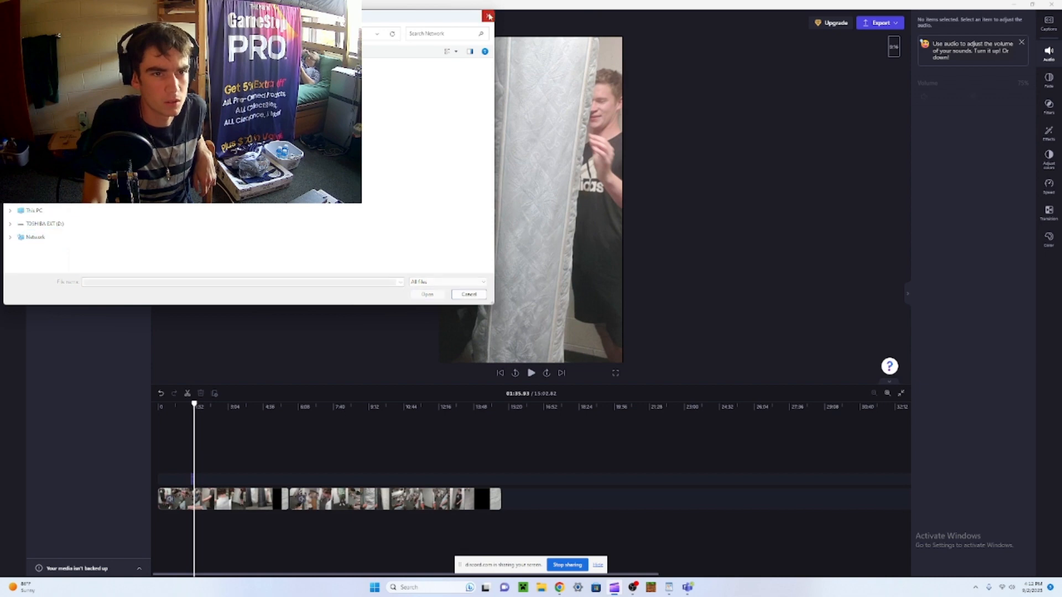
{"action": "scroll", "coordinate": [249, 237], "scroll_direction": "down", "scroll_amount": 5}
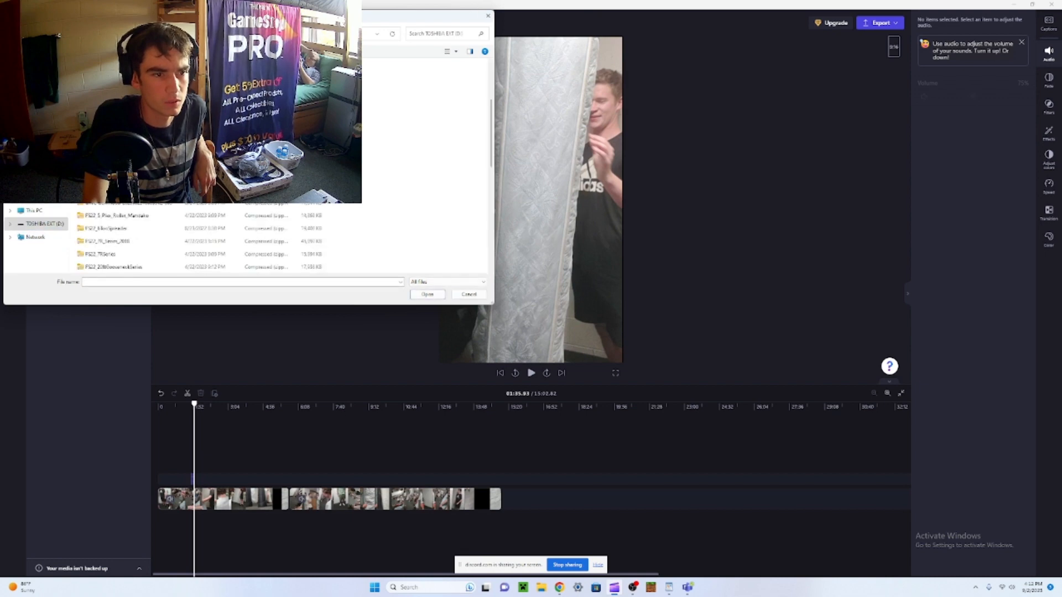
{"action": "scroll", "coordinate": [249, 238], "scroll_direction": "up", "scroll_amount": 5}
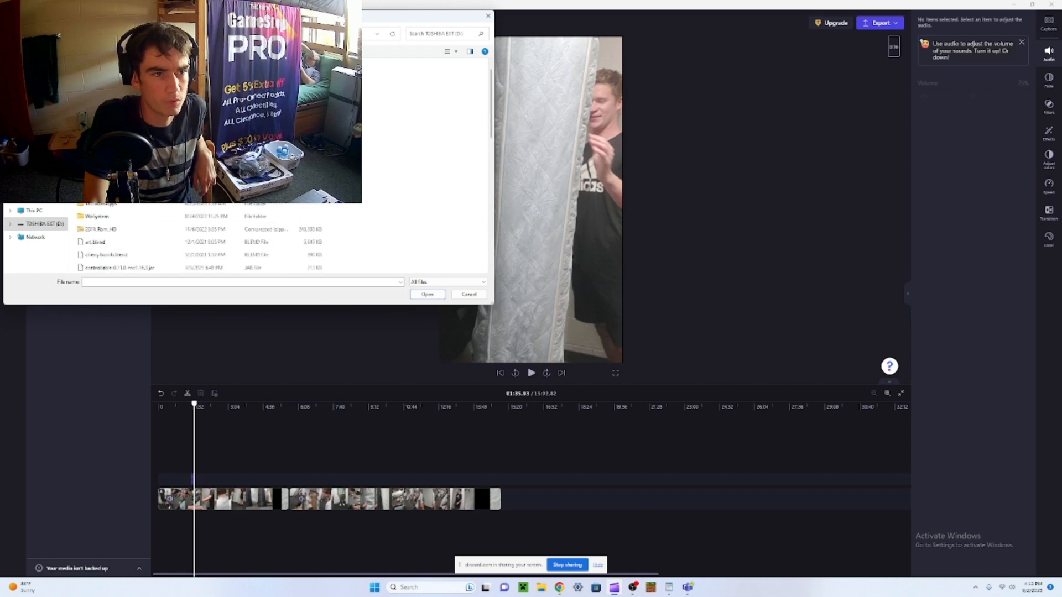
{"action": "key", "text": "Return"}
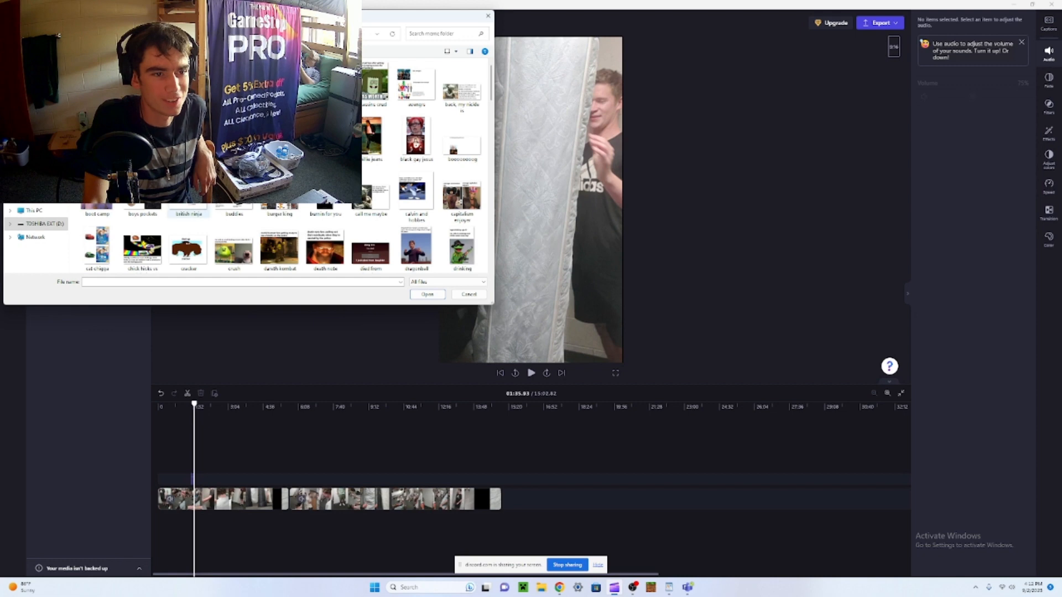
{"action": "double_click", "coordinate": [177, 239]}
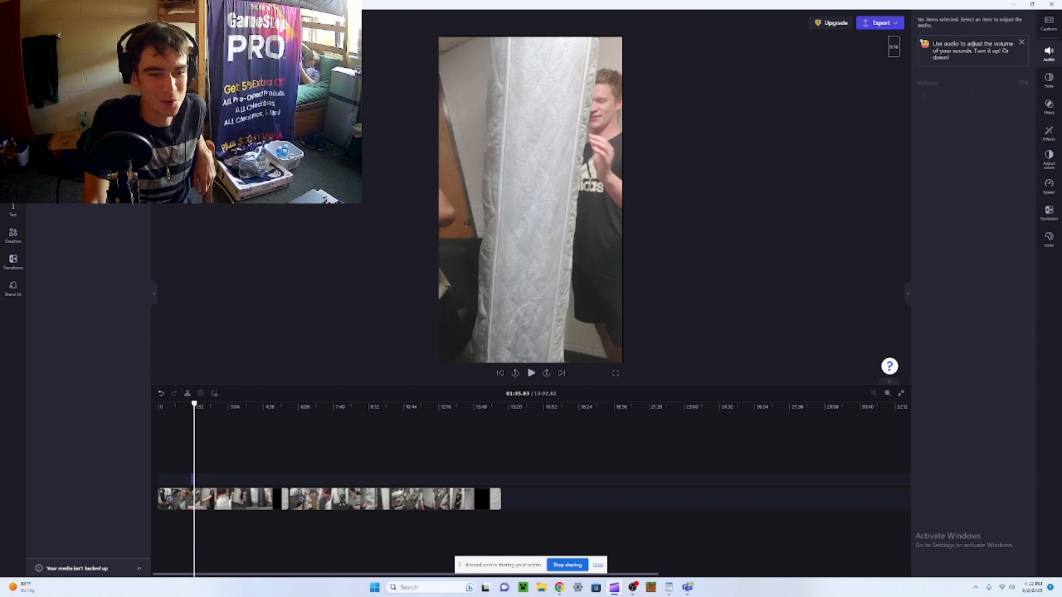
- Place cracker.png on a track above the video near 14:10 and move it to about 11:20
{"action": "left_click_drag", "start_coordinate": [188, 182], "coordinate": [499, 472]}
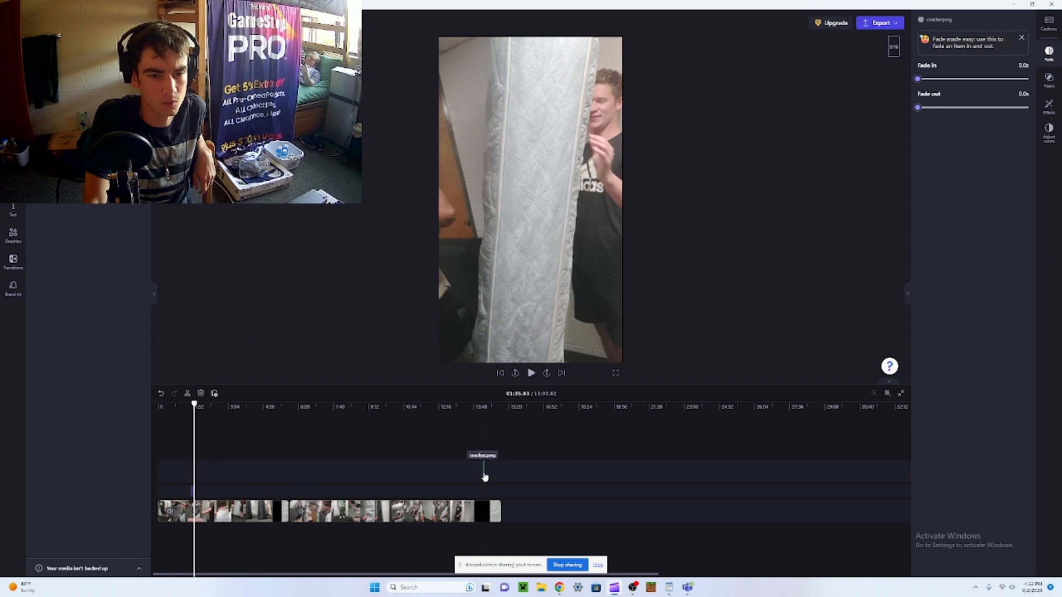
{"action": "left_click", "coordinate": [485, 477]}
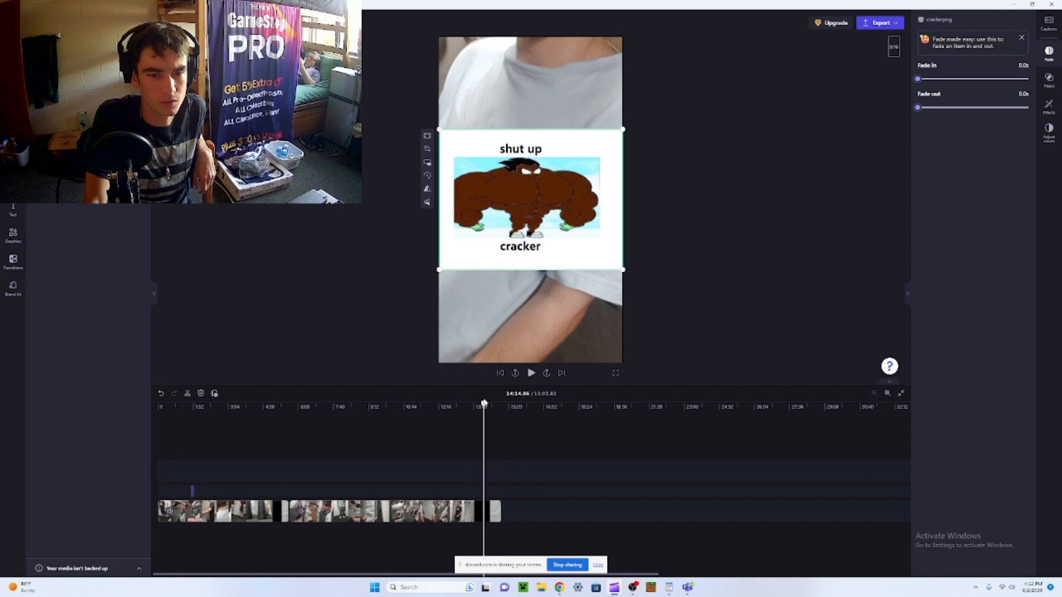
{"action": "left_click_drag", "start_coordinate": [483, 404], "coordinate": [510, 429]}
{"action": "left_click_drag", "start_coordinate": [484, 474], "coordinate": [466, 474]}
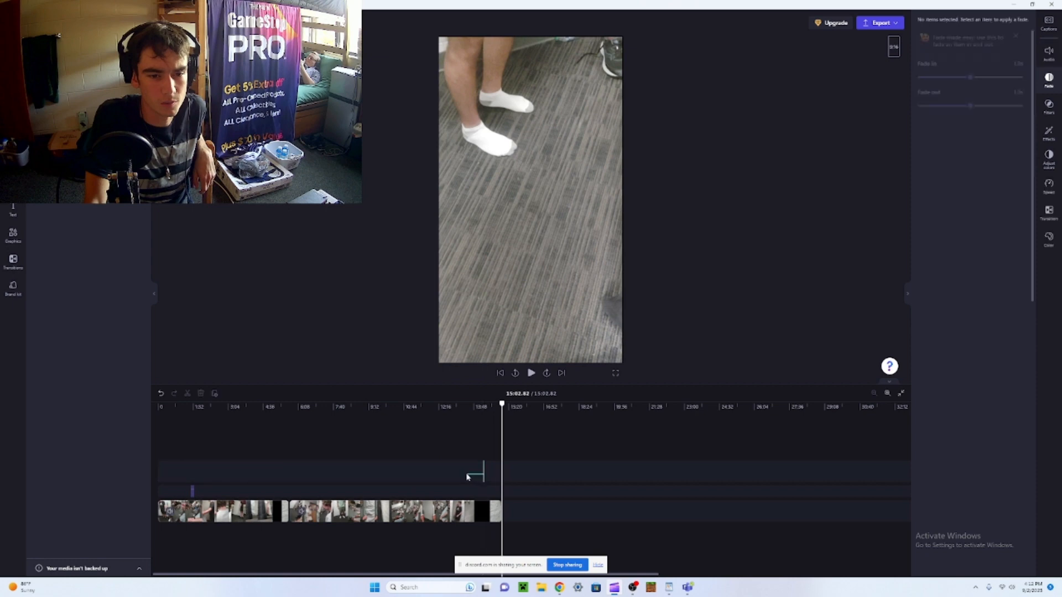
{"action": "left_click", "coordinate": [485, 477]}
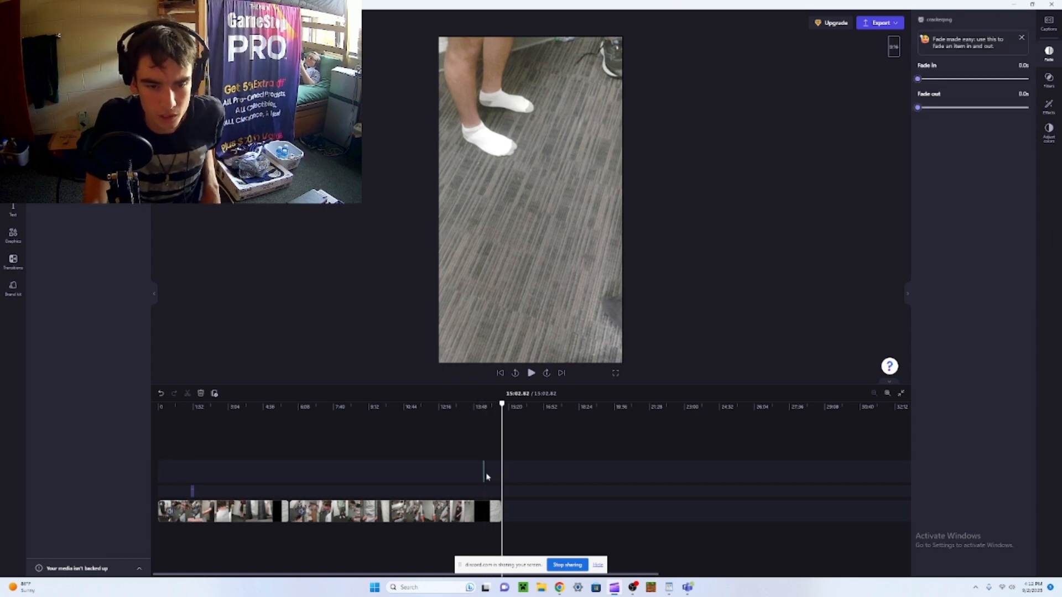
{"action": "left_click_drag", "start_coordinate": [486, 476], "coordinate": [488, 475]}
{"action": "left_click_drag", "start_coordinate": [334, 460], "coordinate": [433, 483]}
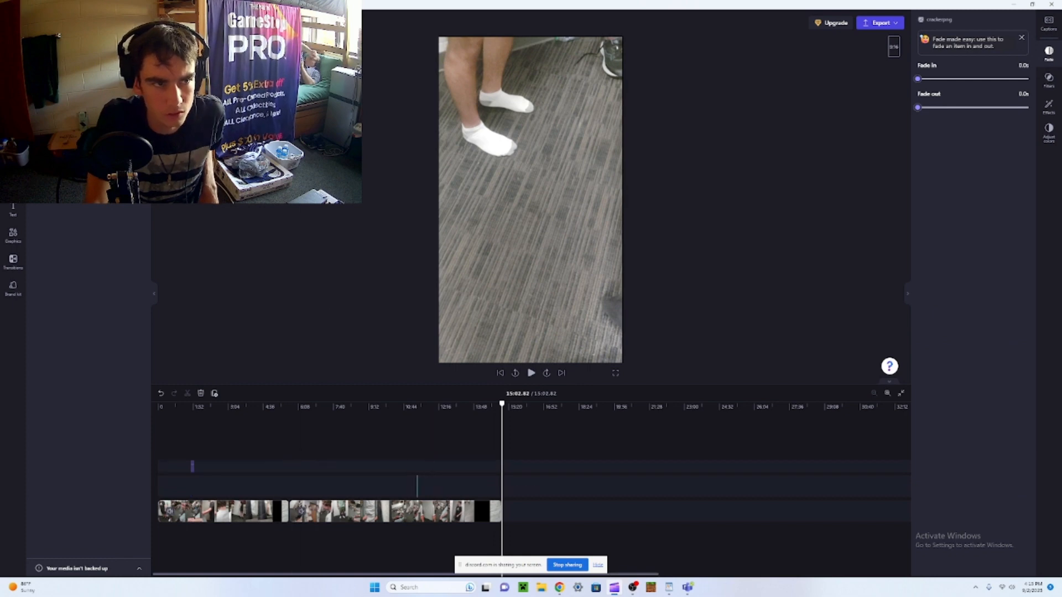
- Paste a copy of cracker.png, shrink it in the frame, and reposition it at about 10:26 on the timeline
{"action": "key", "text": "ctrl+v"}
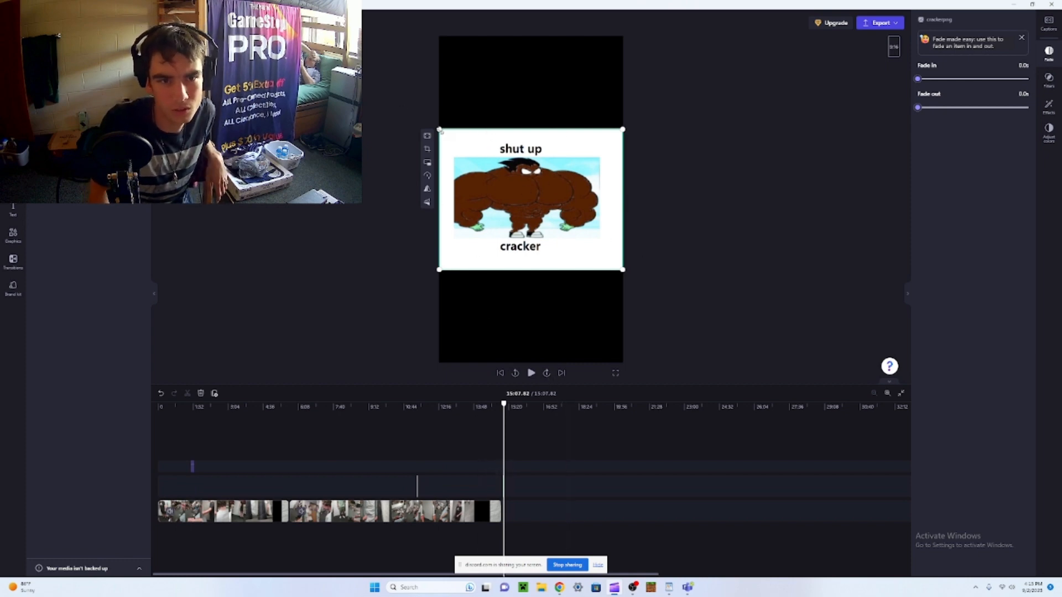
{"action": "left_click_drag", "start_coordinate": [440, 130], "coordinate": [512, 185]}
{"action": "left_click_drag", "start_coordinate": [503, 403], "coordinate": [397, 405]}
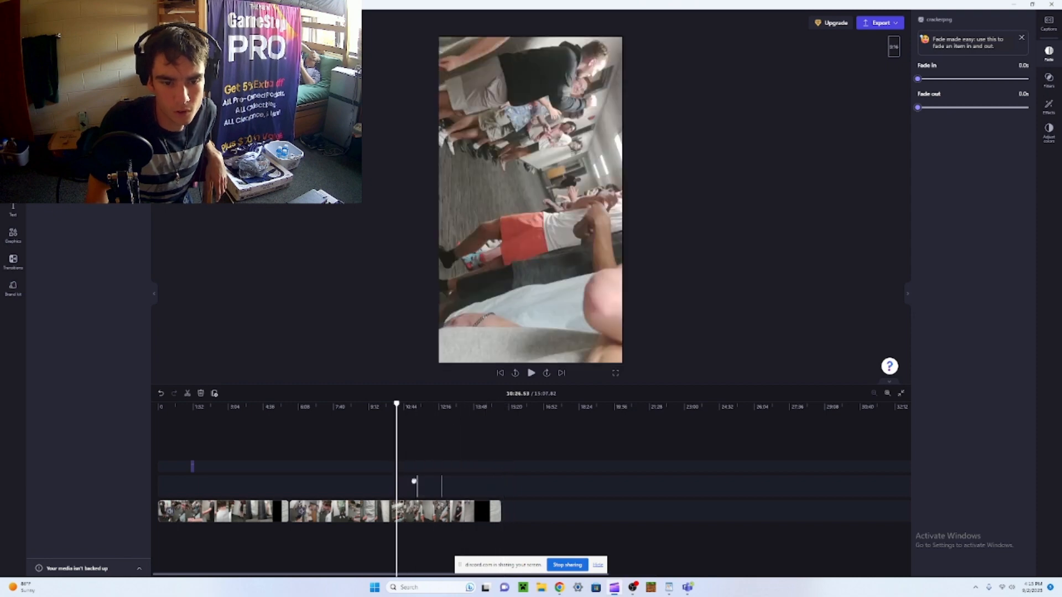
{"action": "left_click_drag", "start_coordinate": [396, 484], "coordinate": [396, 484]}
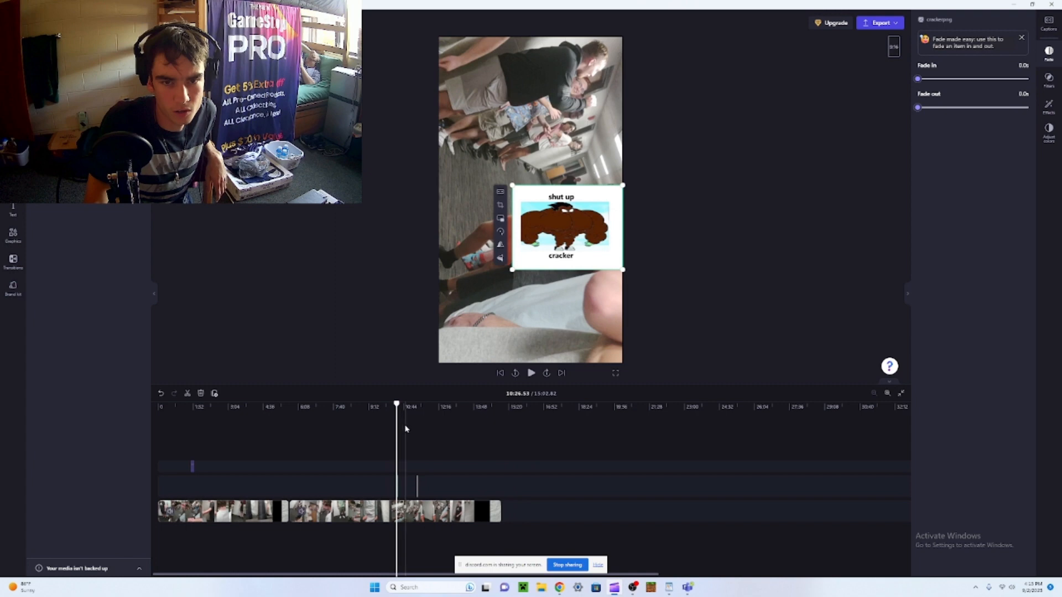
{"action": "left_click_drag", "start_coordinate": [548, 238], "coordinate": [548, 165]}
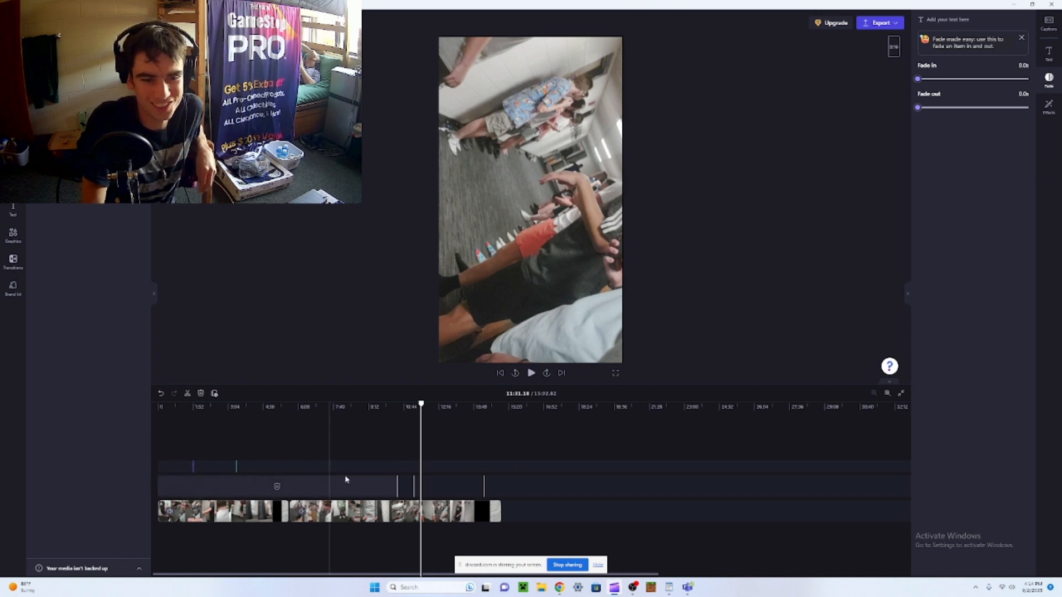
- Delete the gaps before and between the items on the image and text tracks
{"action": "left_click", "coordinate": [277, 486]}
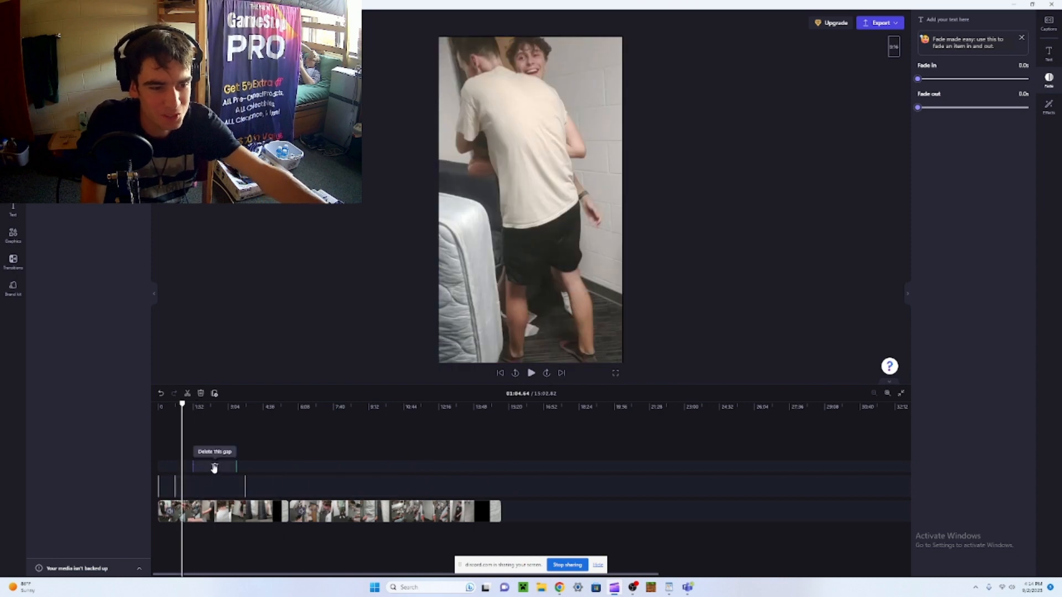
{"action": "left_click", "coordinate": [214, 468]}
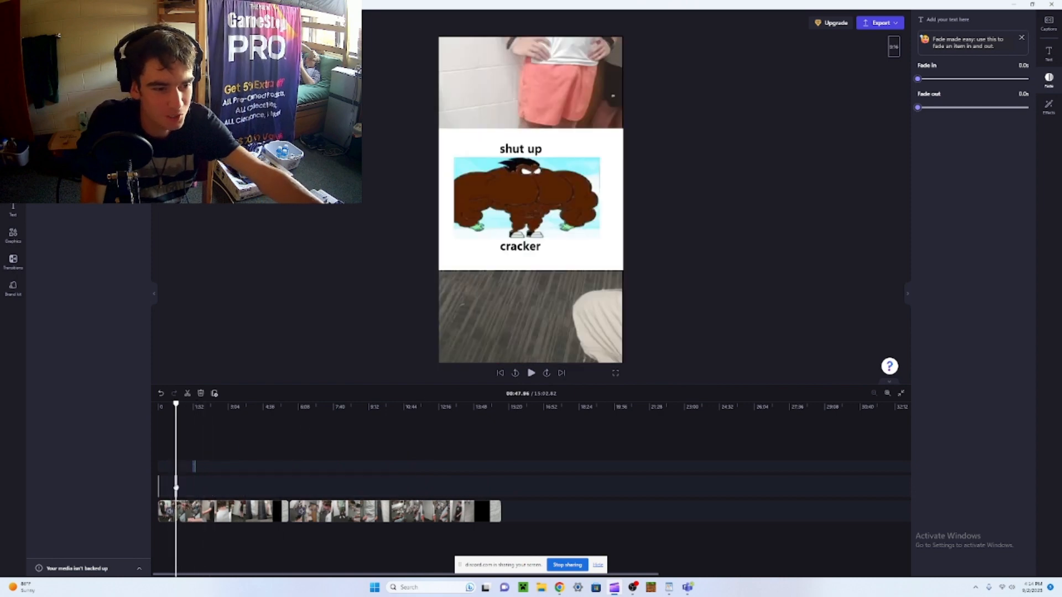
{"action": "left_click", "coordinate": [168, 487]}
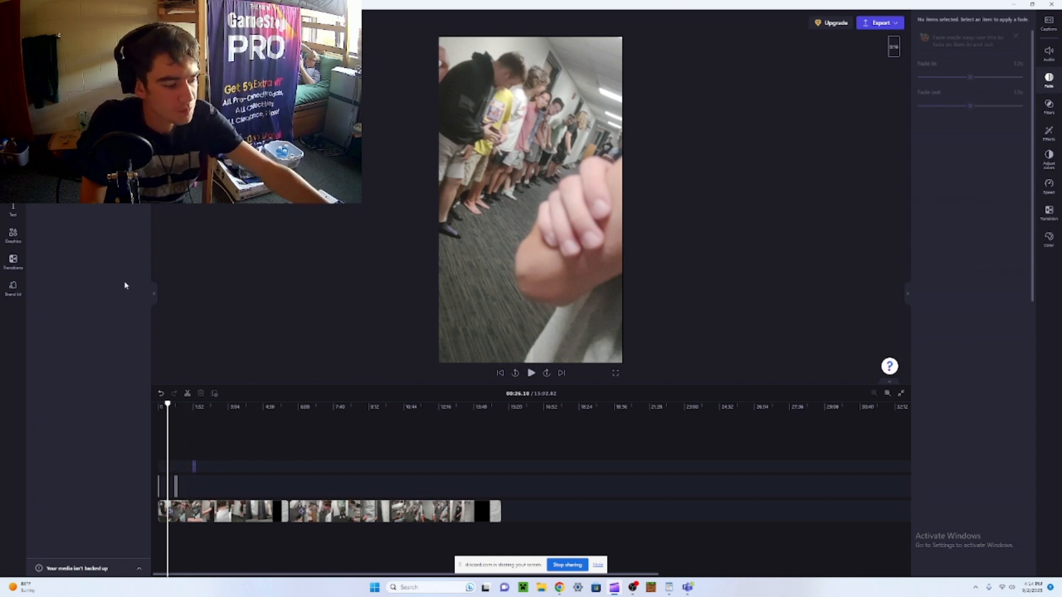
- Try cracker.png on a separate track at about 6:00, preview it over the video, and undo the overlay edits
{"action": "left_click_drag", "start_coordinate": [124, 188], "coordinate": [320, 478]}
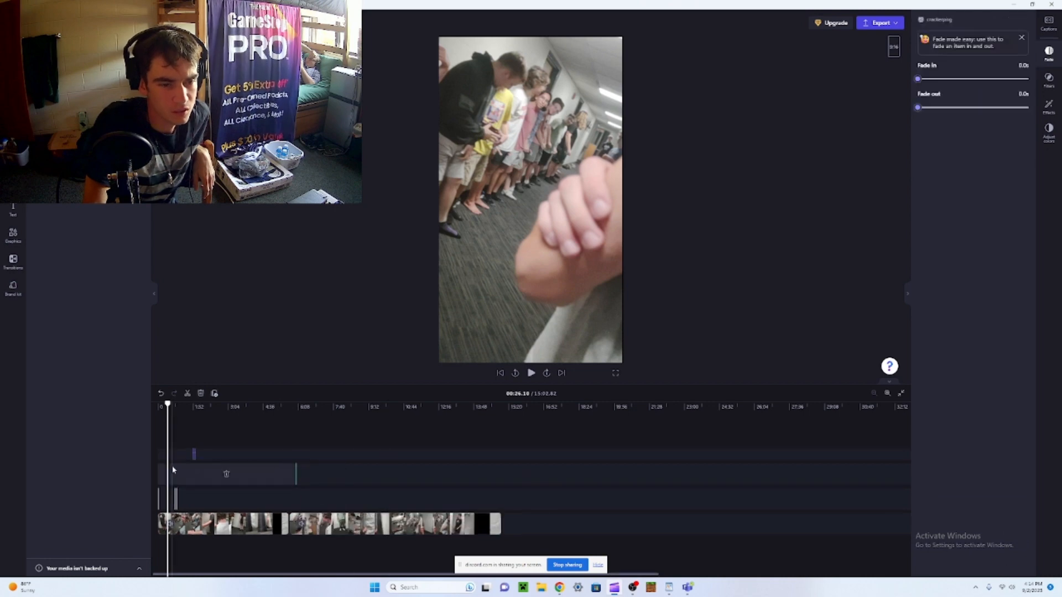
{"action": "left_click_drag", "start_coordinate": [166, 405], "coordinate": [296, 427]}
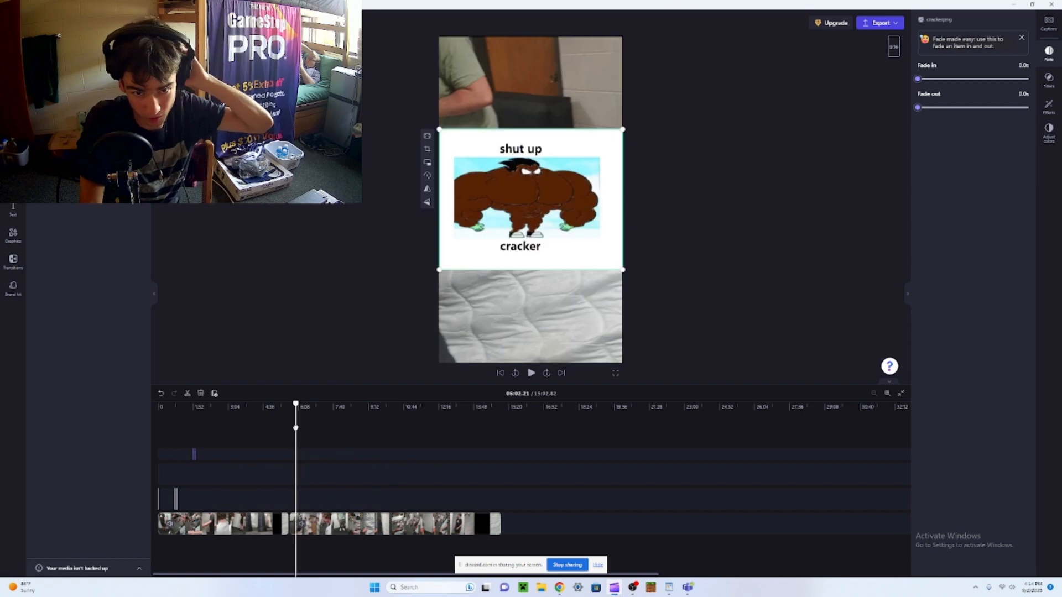
{"action": "left_click", "coordinate": [161, 393]}
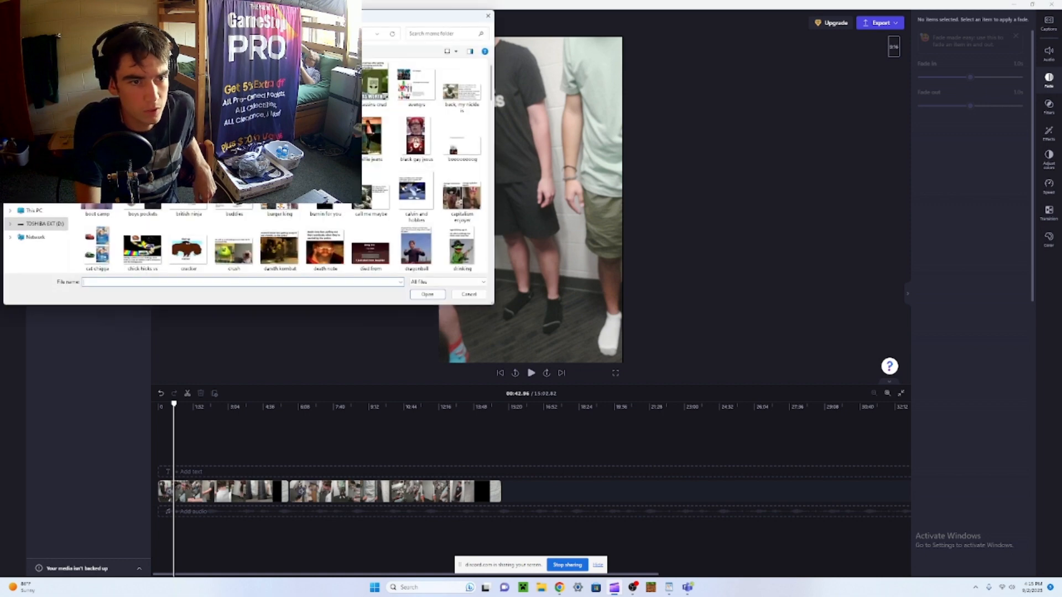
- Find the swaggy image in the memes folder and import it into the project
{"action": "scroll", "coordinate": [420, 165], "scroll_direction": "down", "scroll_amount": 15}
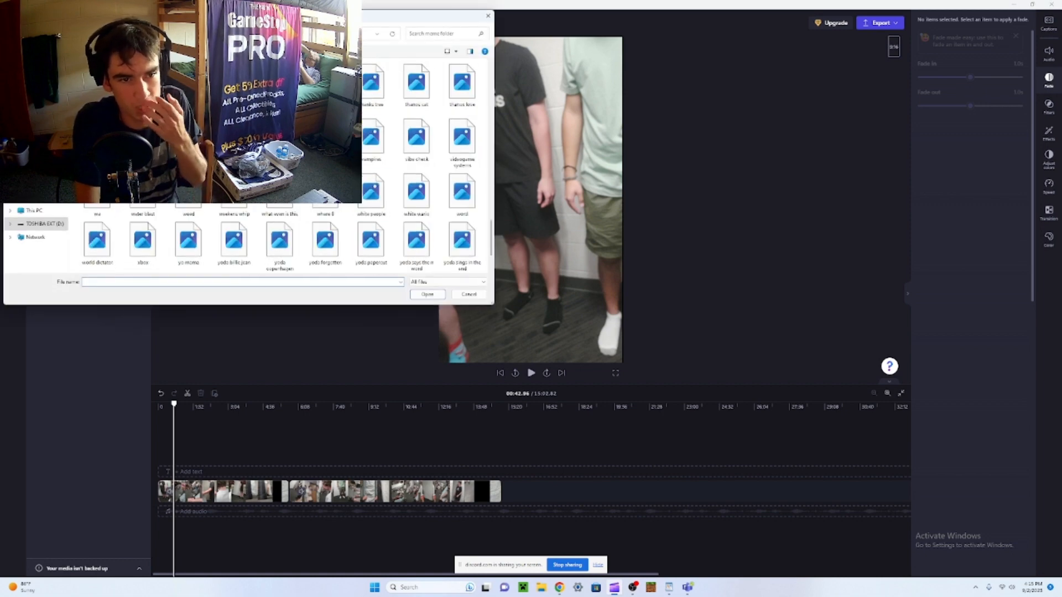
{"action": "scroll", "coordinate": [421, 166], "scroll_direction": "up", "scroll_amount": 10}
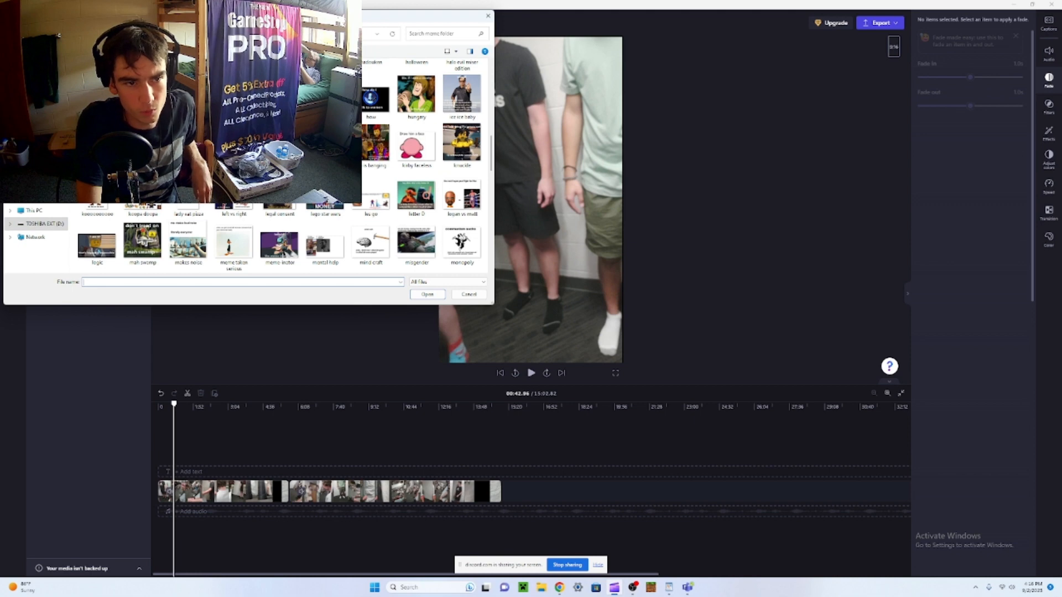
{"action": "scroll", "coordinate": [228, 243], "scroll_direction": "down", "scroll_amount": 10}
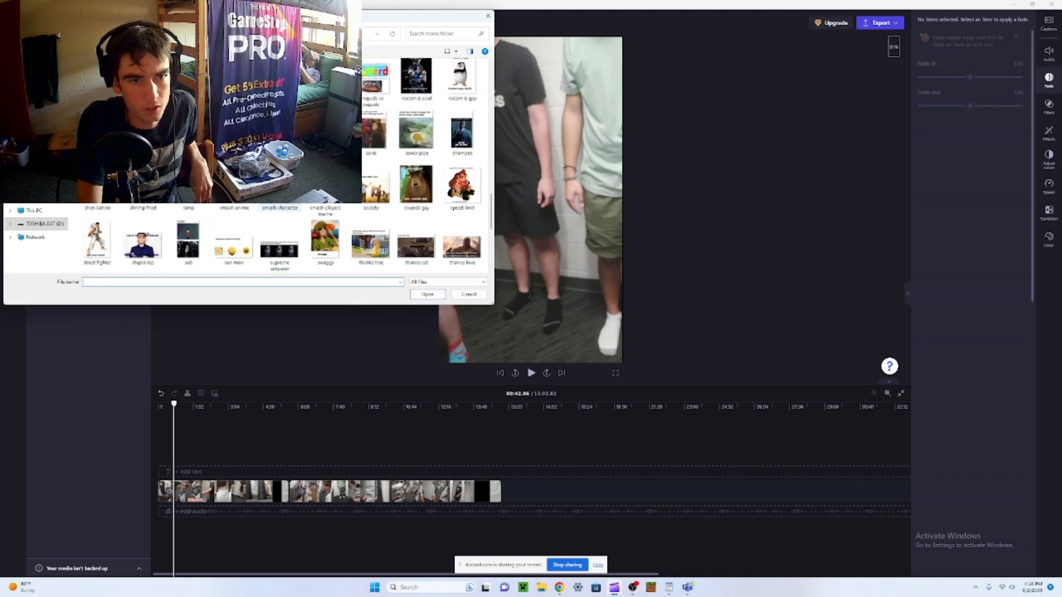
{"action": "left_click", "coordinate": [324, 239]}
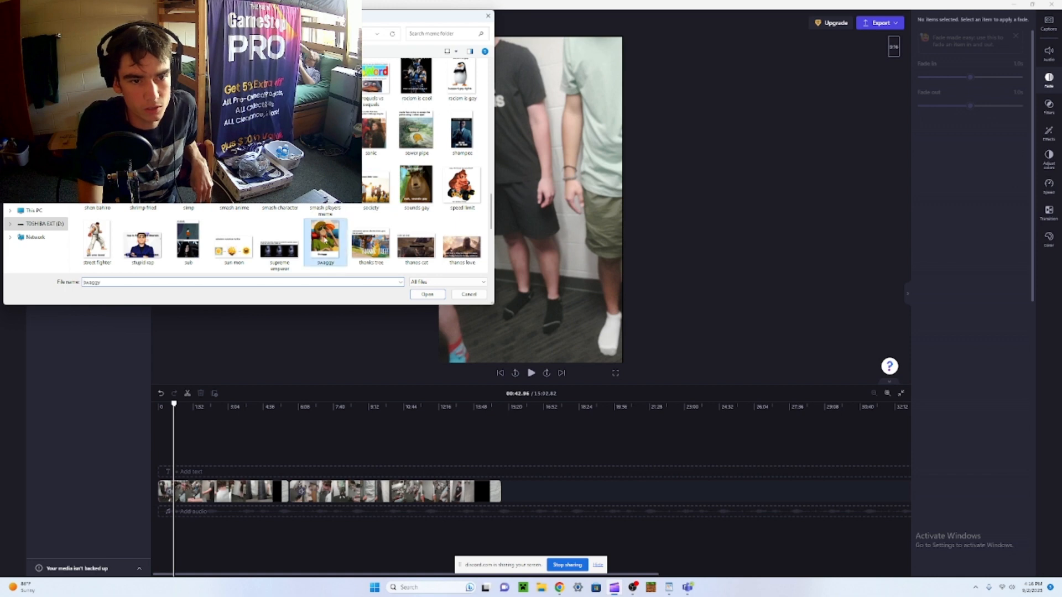
{"action": "left_click", "coordinate": [426, 294]}
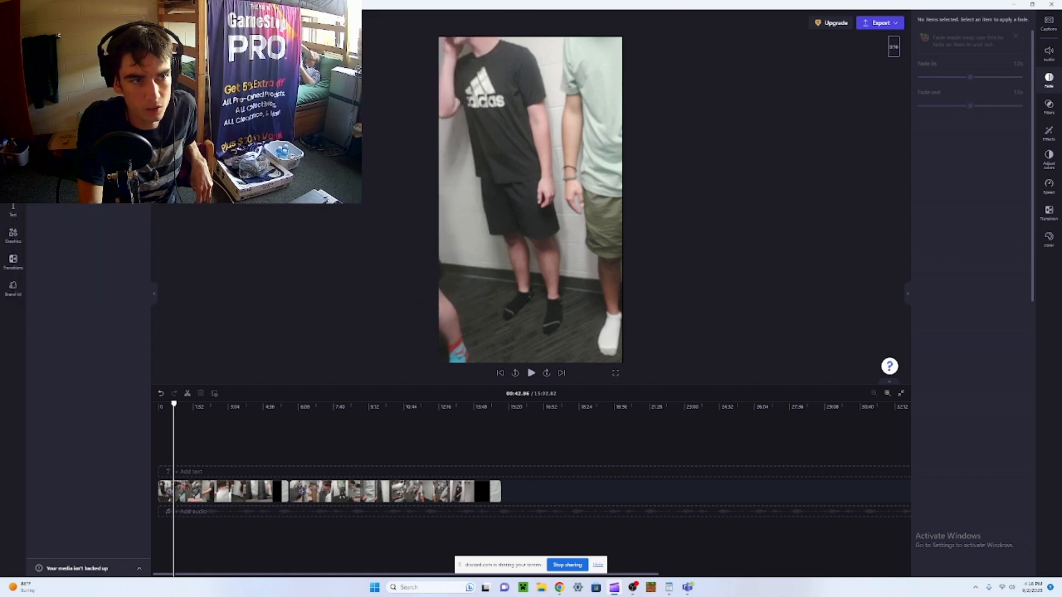
- Open File Explorer and bring the recent swaggy image into the Clipchamp project
{"action": "left_click", "coordinate": [541, 588]}
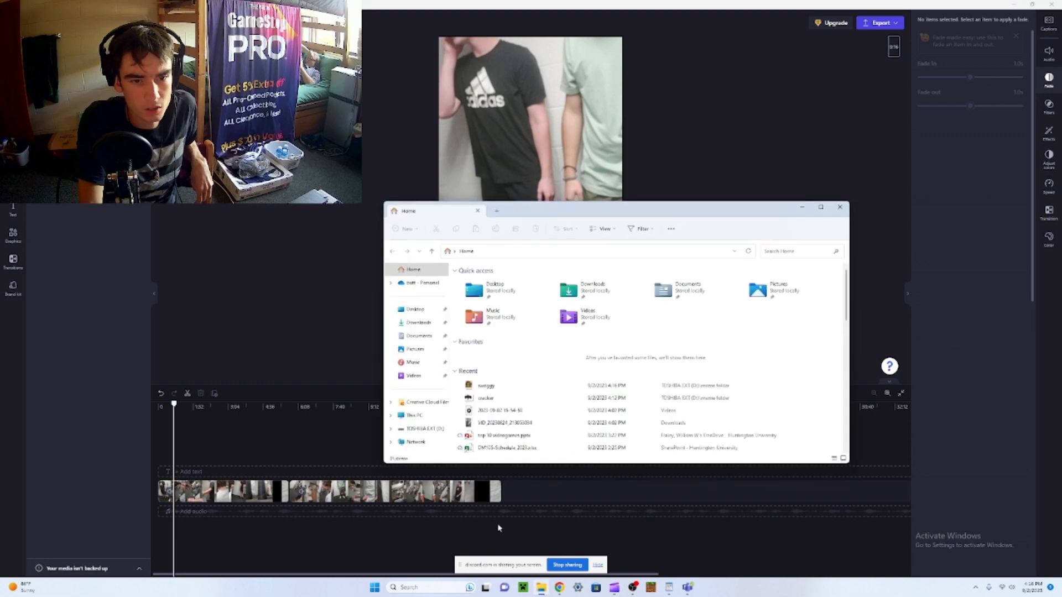
{"action": "scroll", "coordinate": [510, 390], "scroll_direction": "down", "scroll_amount": 2}
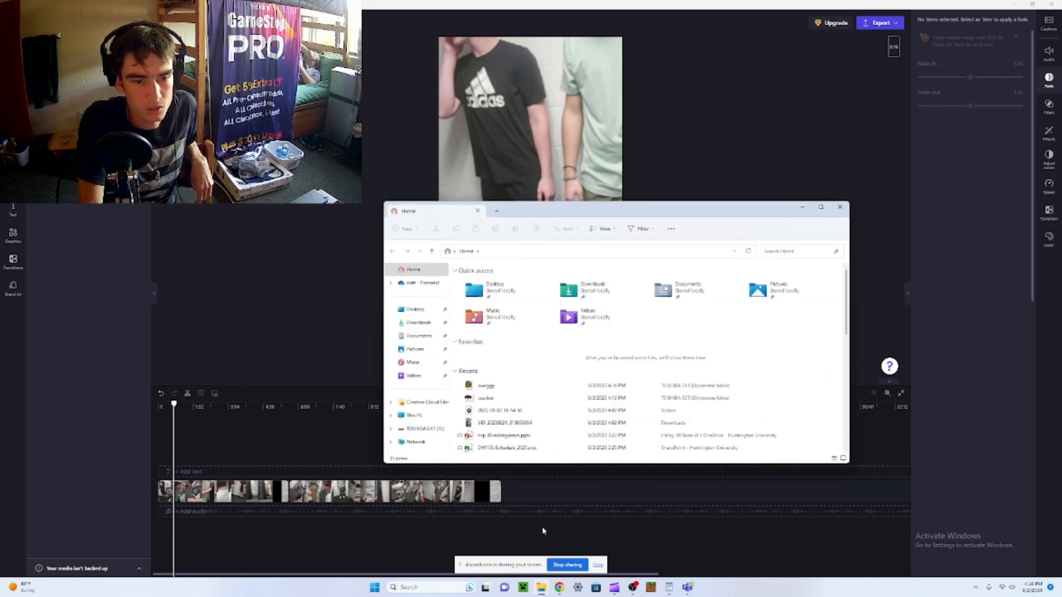
{"action": "mouse_move", "coordinate": [541, 589]}
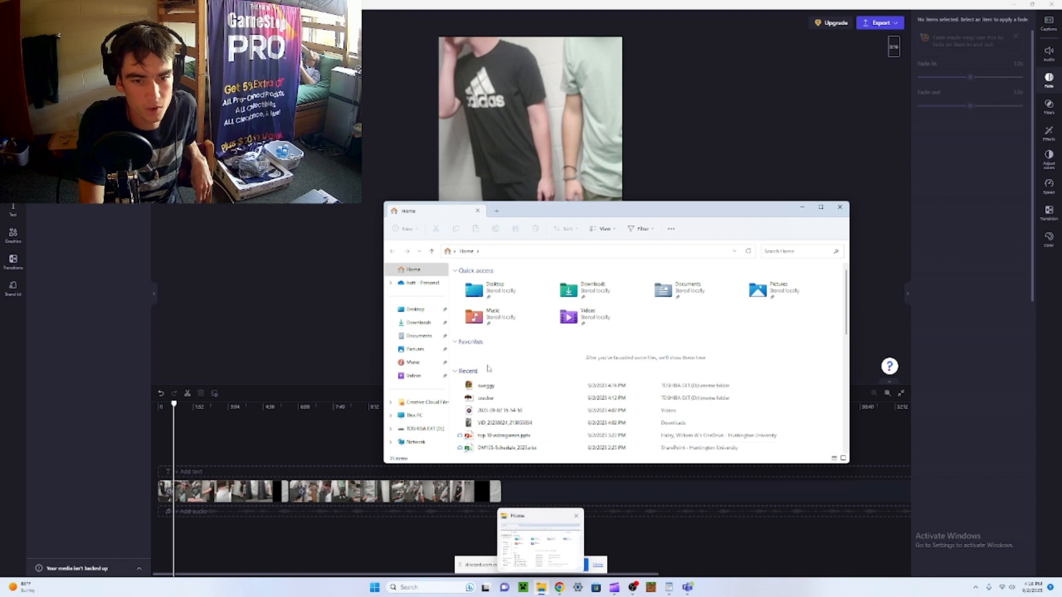
{"action": "left_click_drag", "start_coordinate": [487, 386], "coordinate": [86, 206]}
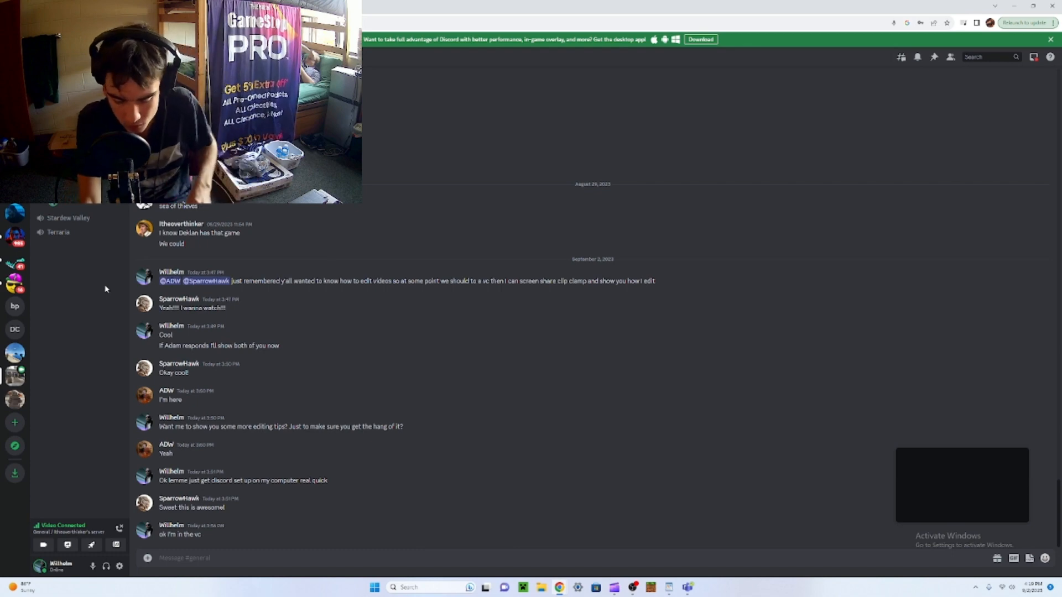
{"action": "left_click", "coordinate": [614, 590]}
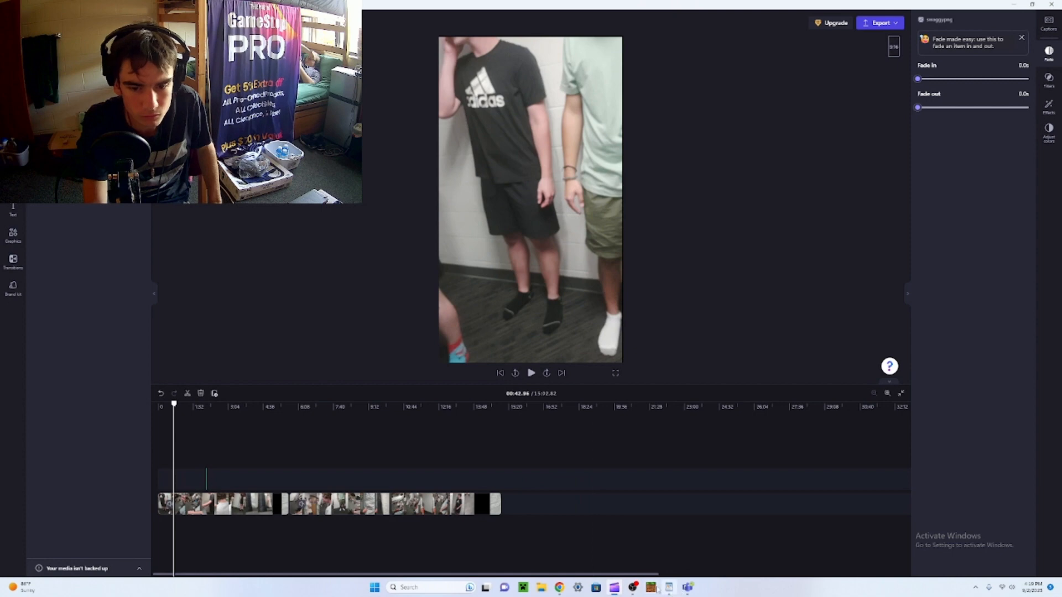
- Switch to Chrome, search Google for VLC media player, and open its official VideoLAN page
{"action": "mouse_move", "coordinate": [560, 591]}
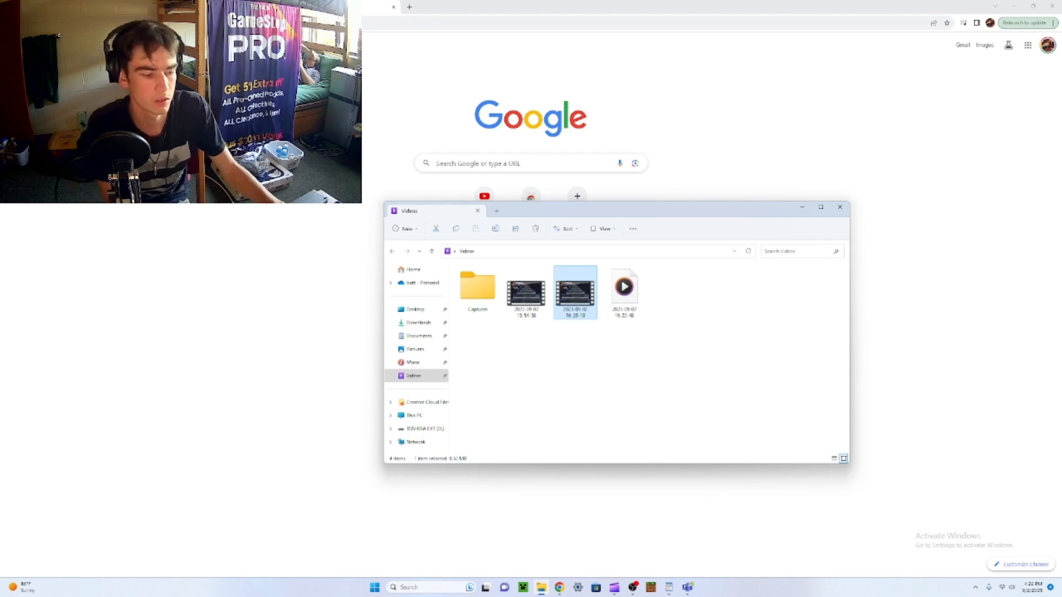
{"action": "left_click", "coordinate": [384, 128]}
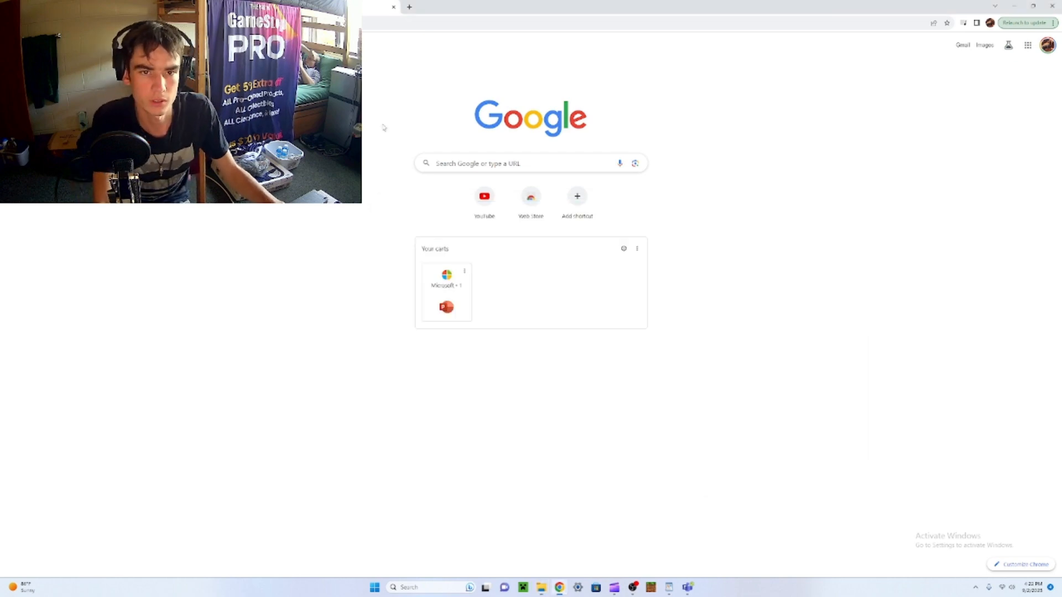
{"action": "left_click", "coordinate": [504, 162]}
{"action": "key", "text": "Down"}
{"action": "type", "text": "c"}
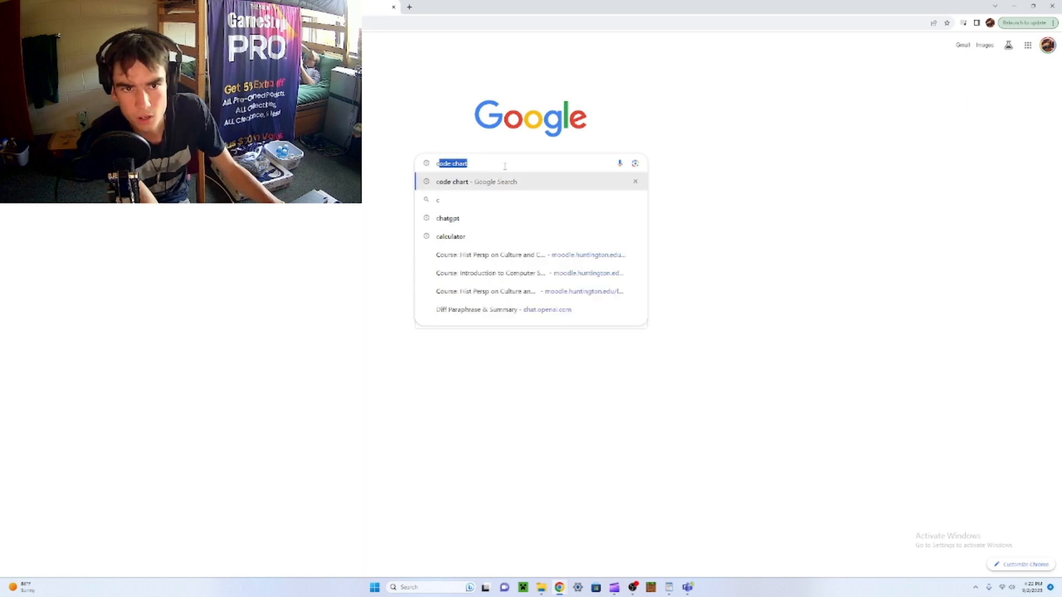
{"action": "type", "text": "l"}
{"action": "key", "text": "BackSpace"}
{"action": "key", "text": "BackSpace"}
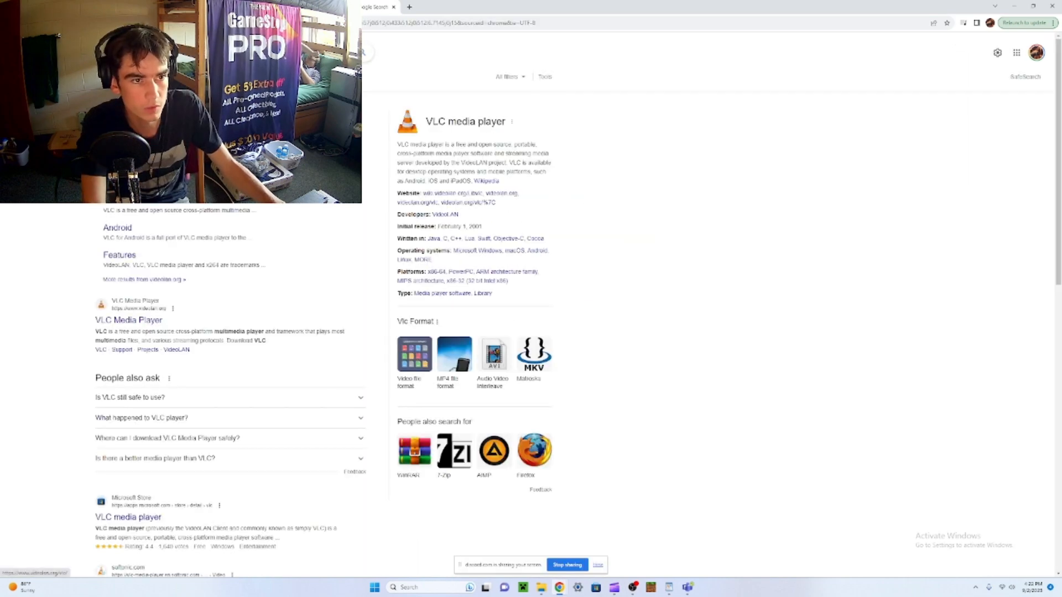
{"action": "left_click", "coordinate": [221, 130]}
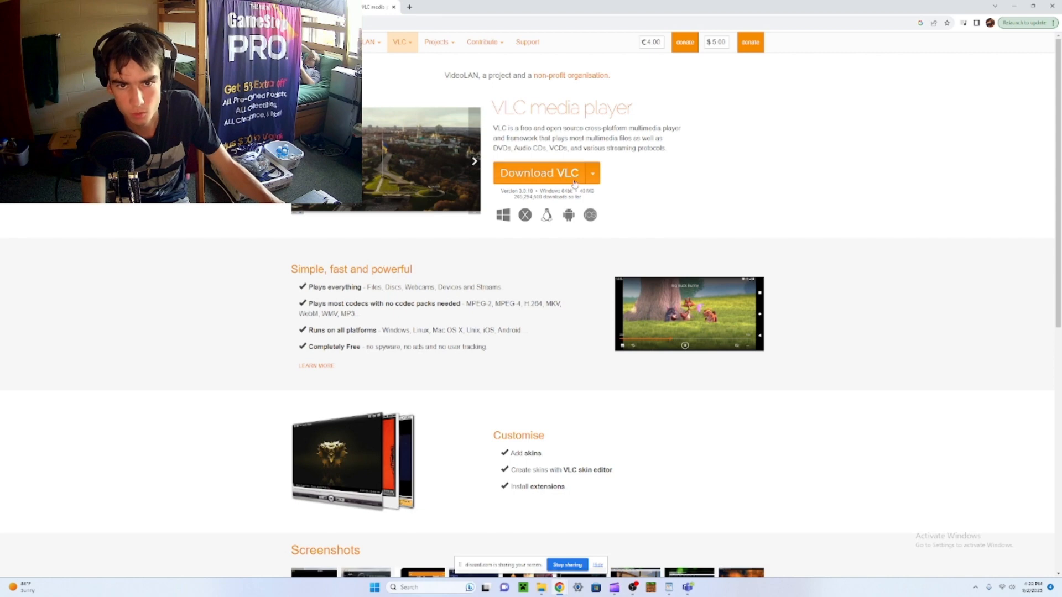
- Download the Windows version of VLC from the VideoLAN page
{"action": "scroll", "coordinate": [384, 191], "scroll_direction": "down", "scroll_amount": 3}
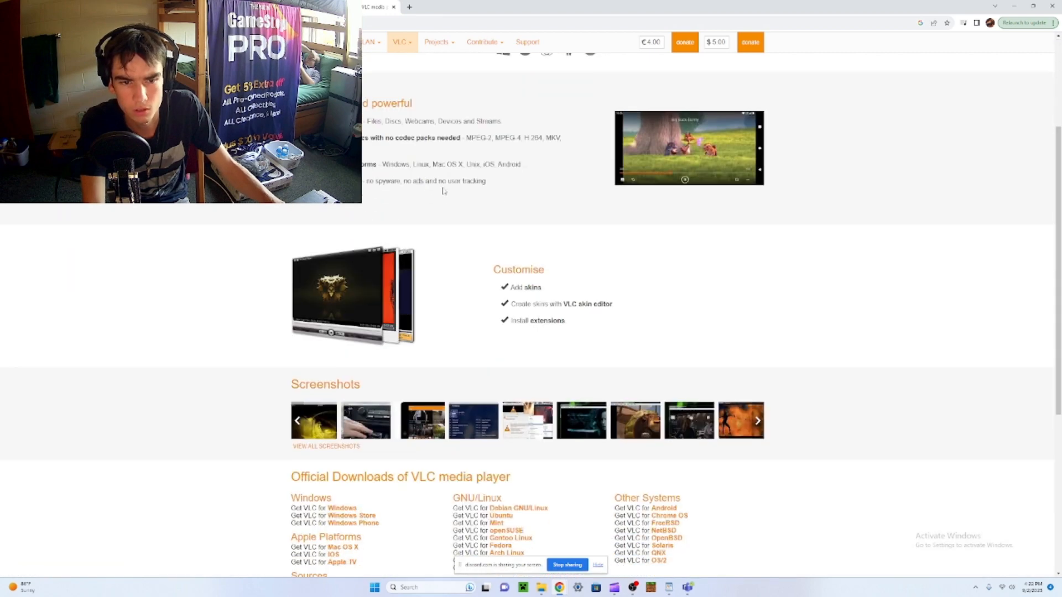
{"action": "scroll", "coordinate": [463, 170], "scroll_direction": "up", "scroll_amount": 3}
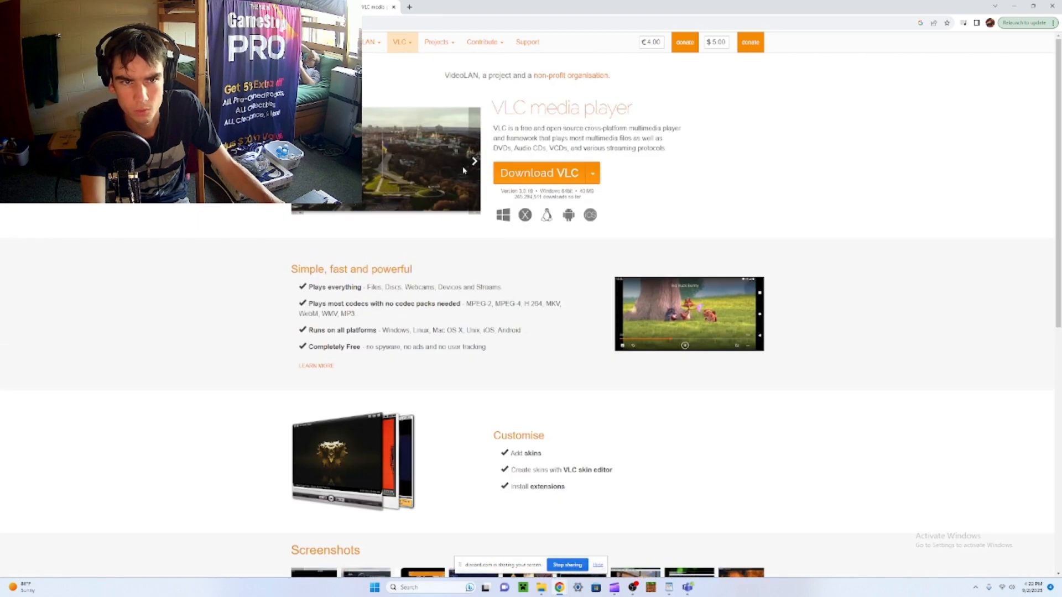
{"action": "left_click", "coordinate": [592, 173]}
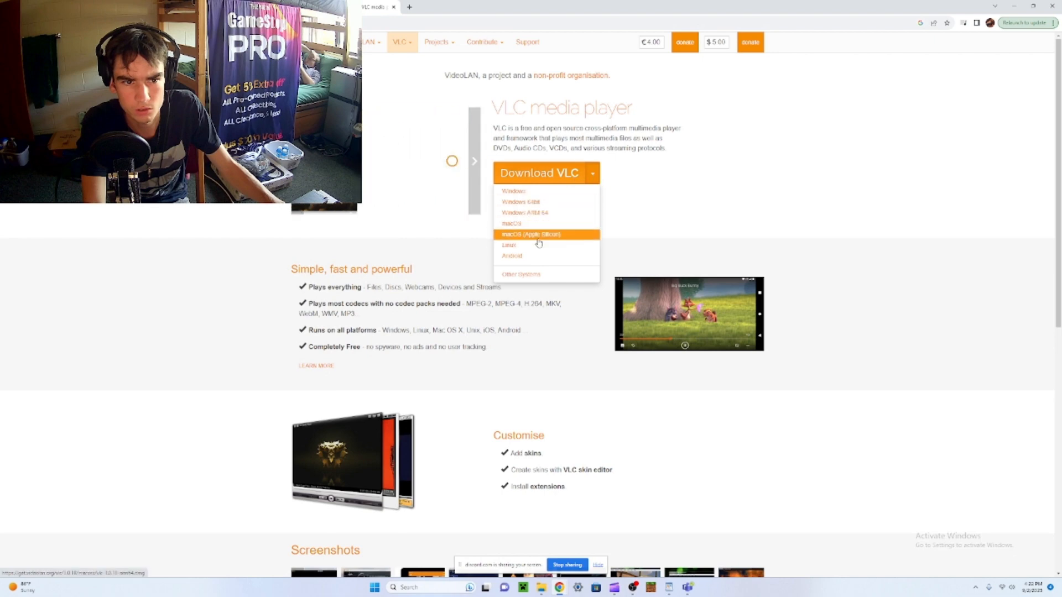
{"action": "left_click", "coordinate": [519, 194]}
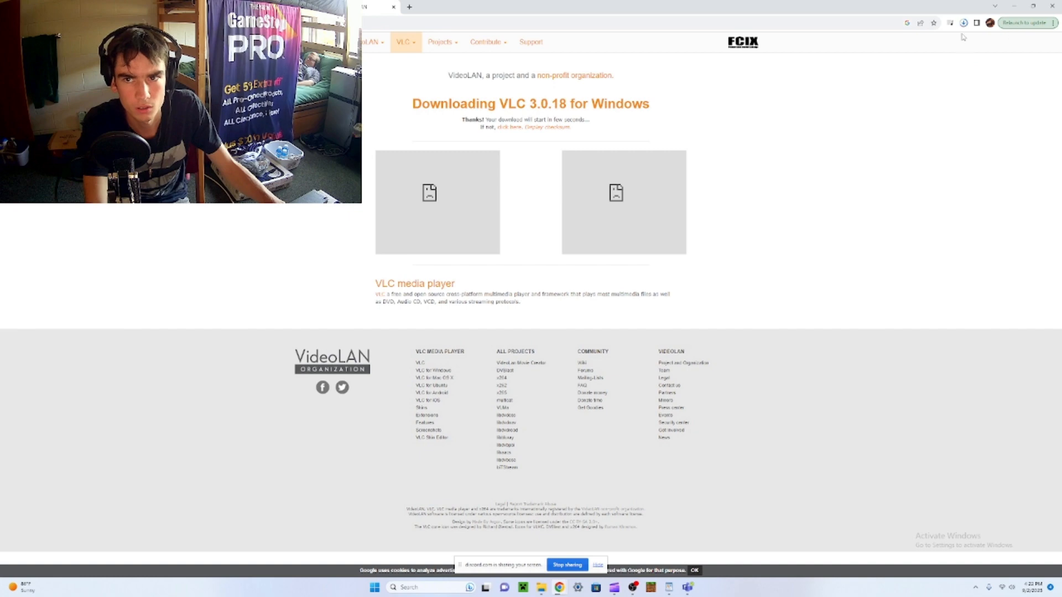
- Run the downloaded VLC installer and proceed through the setup wizard with the default options
{"action": "left_click", "coordinate": [964, 28]}
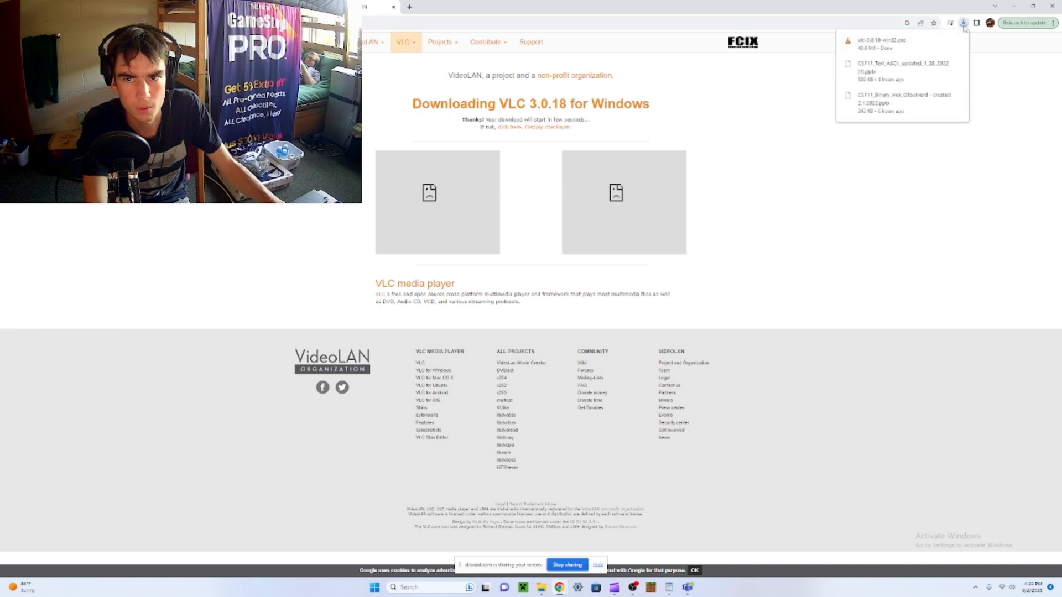
{"action": "left_click", "coordinate": [896, 48]}
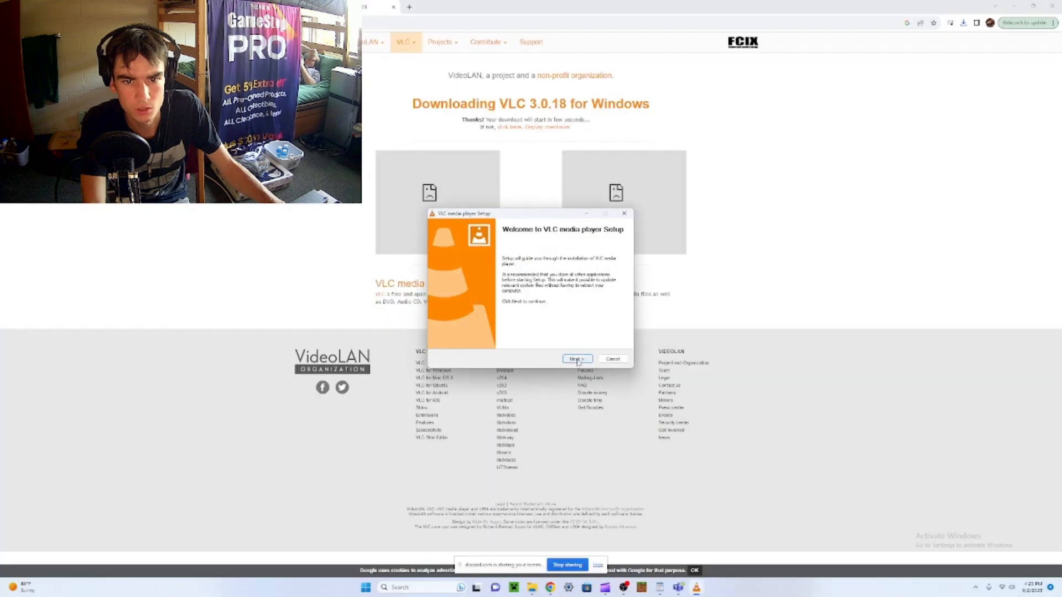
{"action": "left_click", "coordinate": [577, 359]}
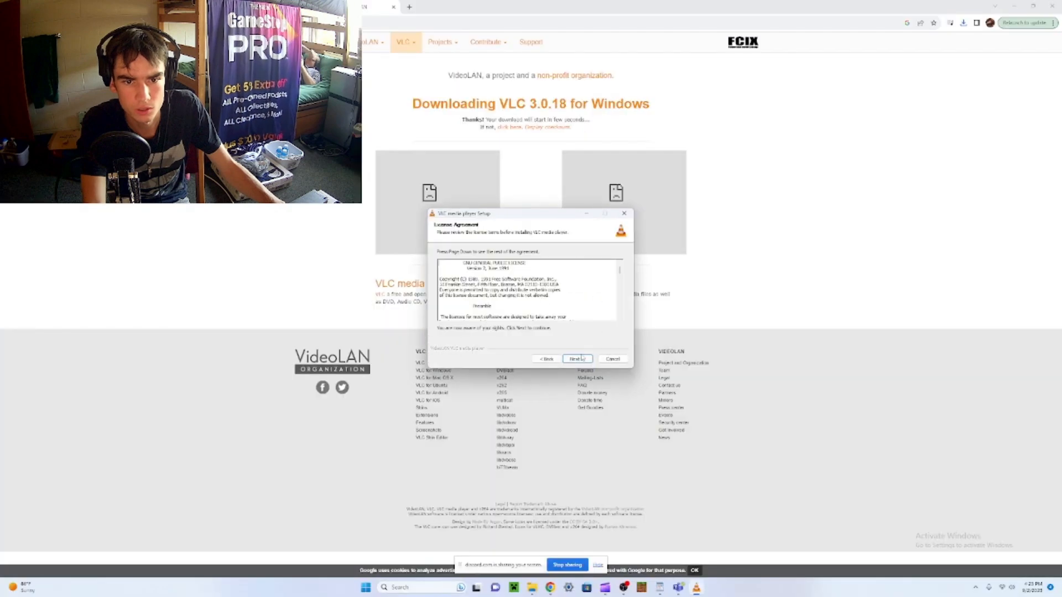
{"action": "left_click", "coordinate": [577, 359]}
{"action": "left_click", "coordinate": [577, 359]}
{"action": "left_click", "coordinate": [578, 359]}
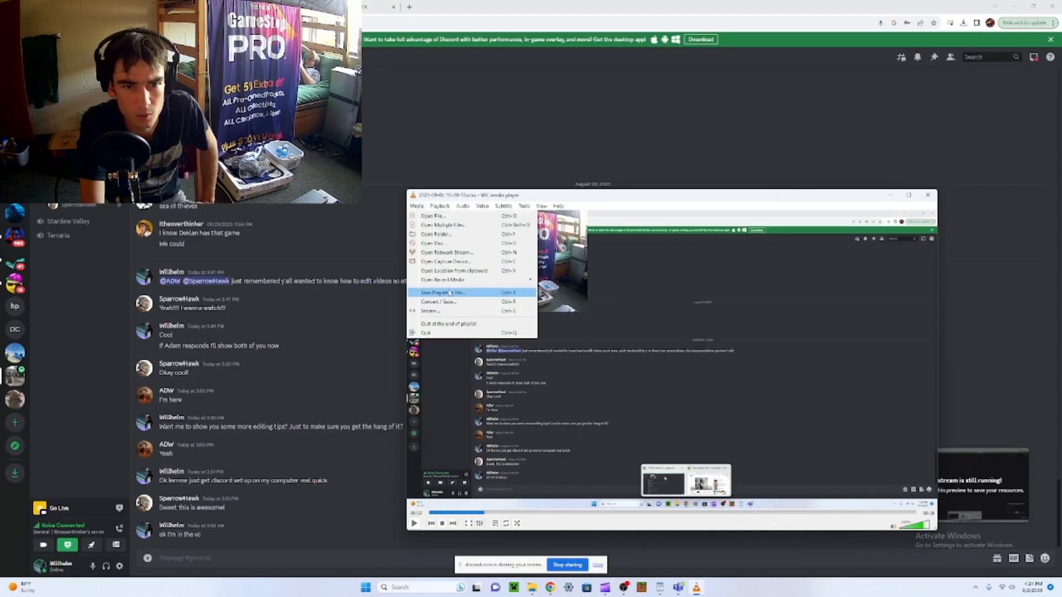
- Start a Convert / Save job in VLC with the second screen recording from the Videos folder as its source
{"action": "left_click", "coordinate": [449, 302]}
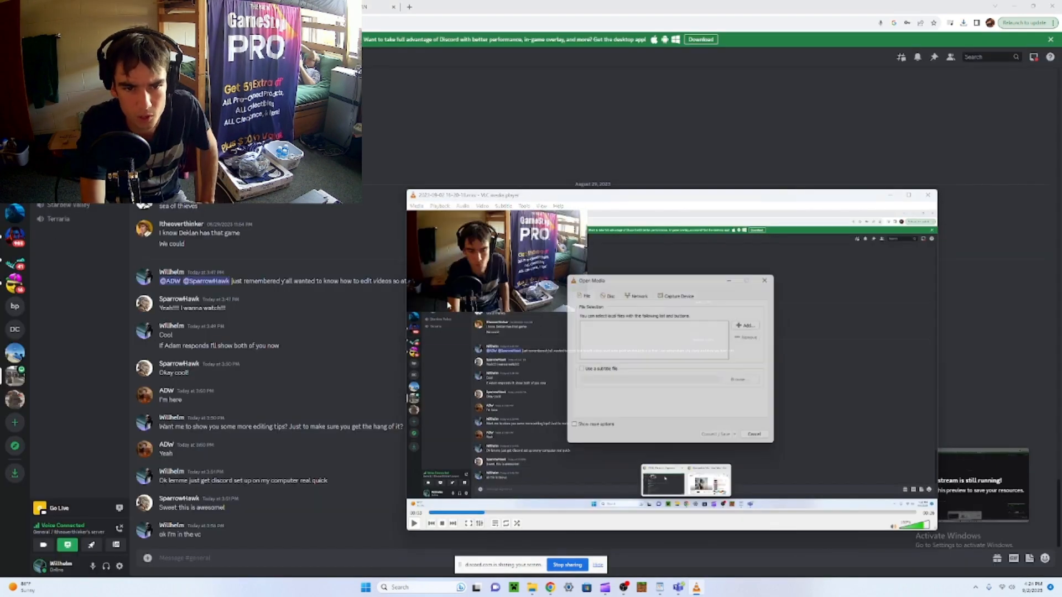
{"action": "left_click", "coordinate": [759, 329]}
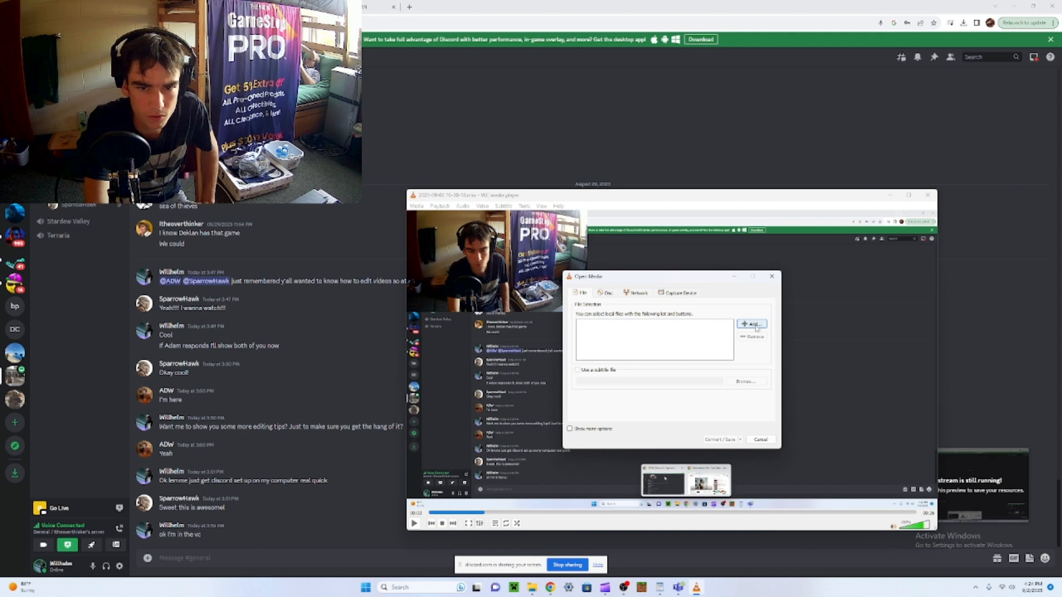
{"action": "left_click", "coordinate": [746, 363]}
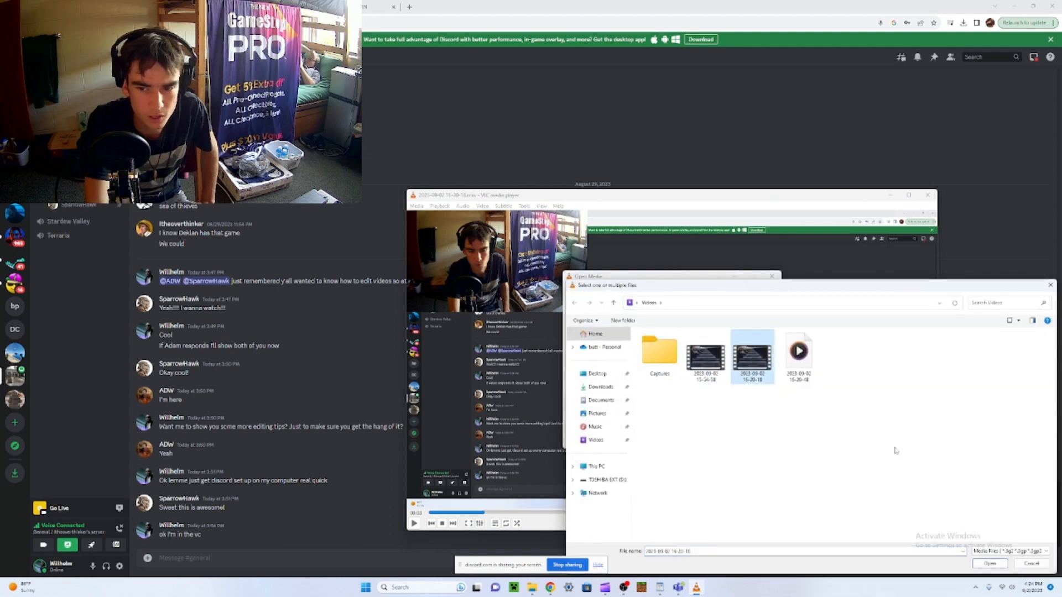
{"action": "key", "text": "Return"}
{"action": "left_click", "coordinate": [722, 437]}
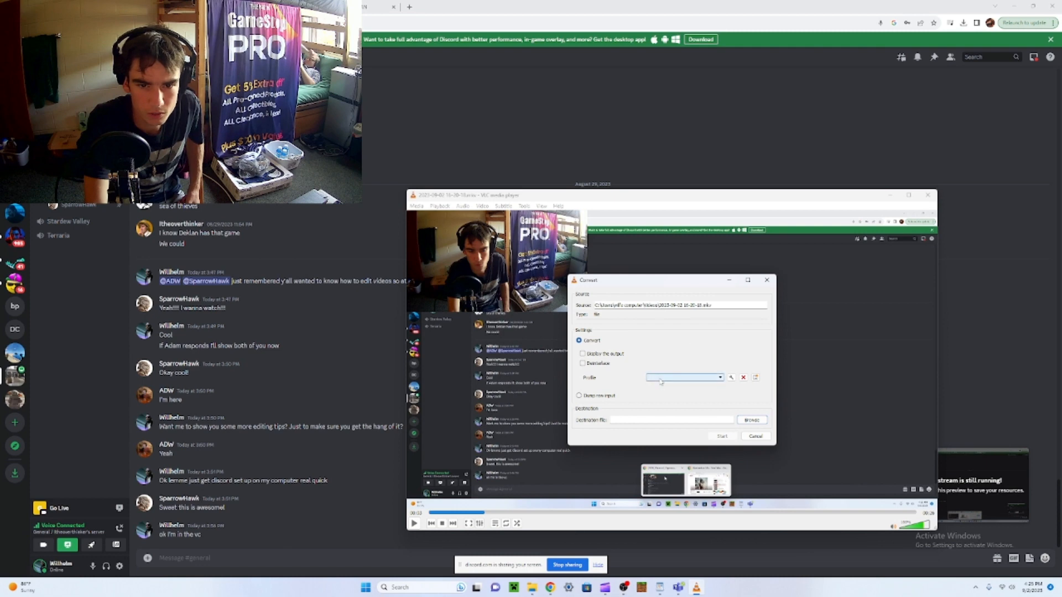
- Set the conversion profile to Audio - MP3
{"action": "scroll", "coordinate": [660, 381], "scroll_direction": "down", "scroll_amount": 2}
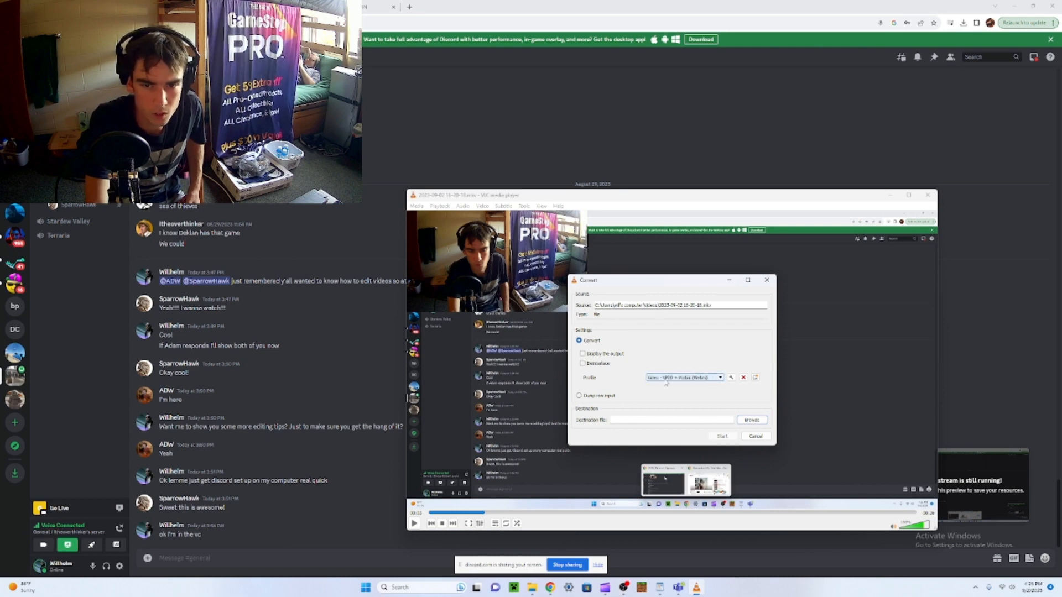
{"action": "left_click", "coordinate": [717, 379]}
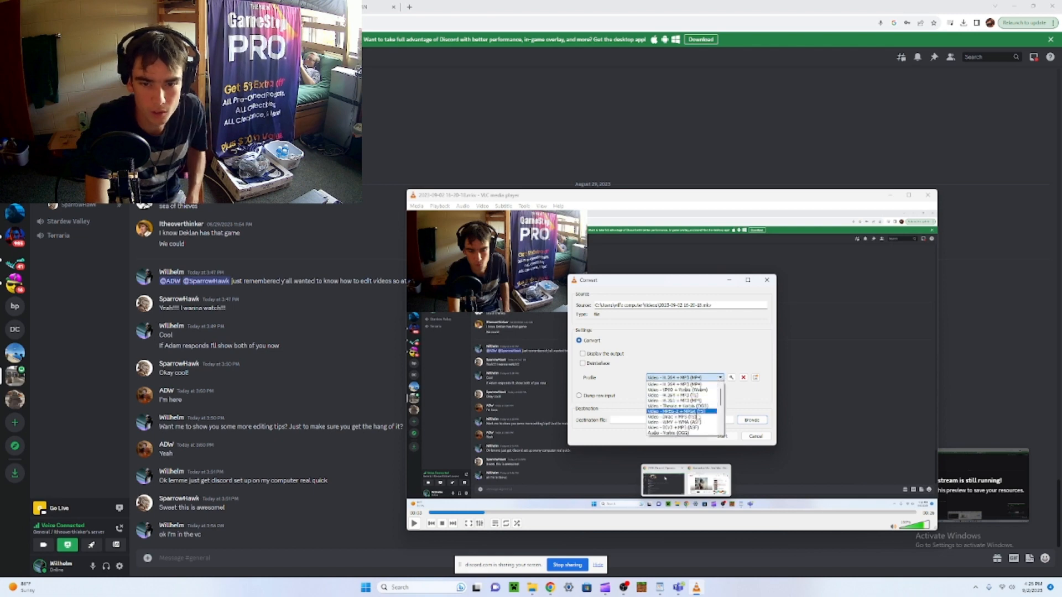
{"action": "scroll", "coordinate": [691, 424], "scroll_direction": "down", "scroll_amount": 5}
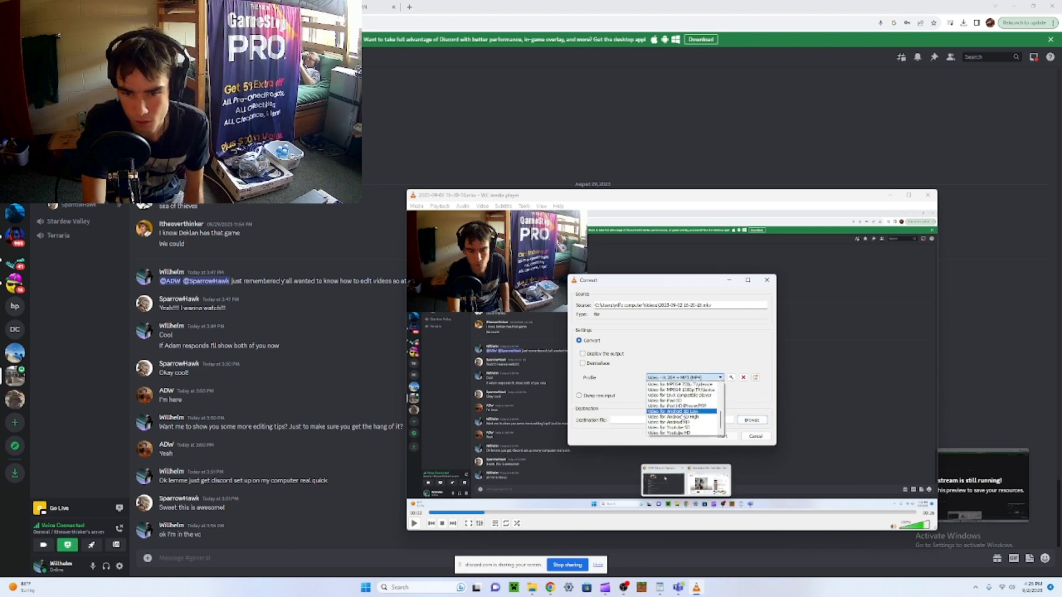
{"action": "scroll", "coordinate": [678, 422], "scroll_direction": "up", "scroll_amount": 3}
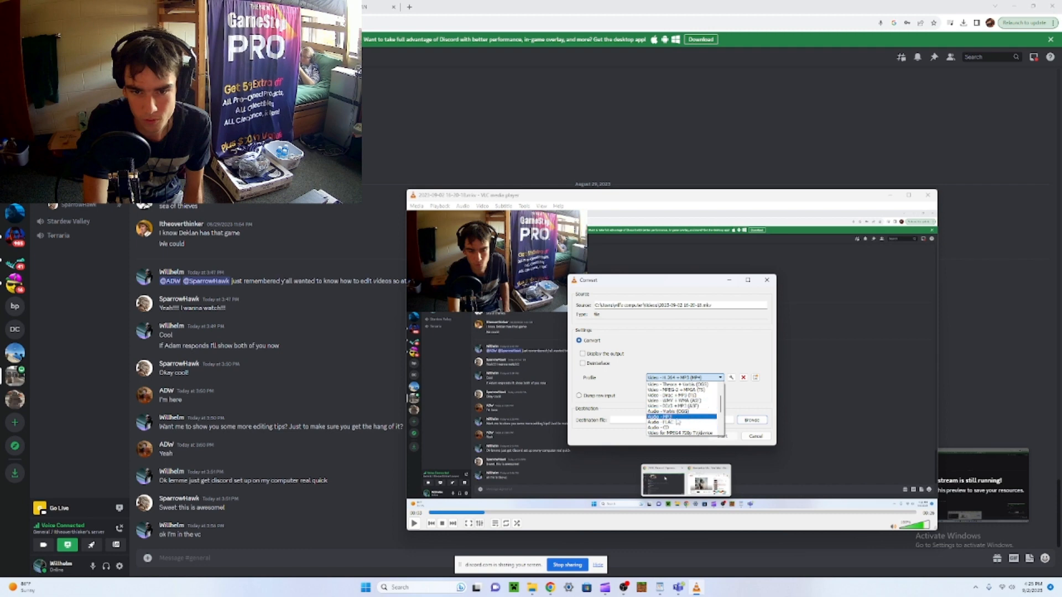
{"action": "left_click", "coordinate": [678, 418]}
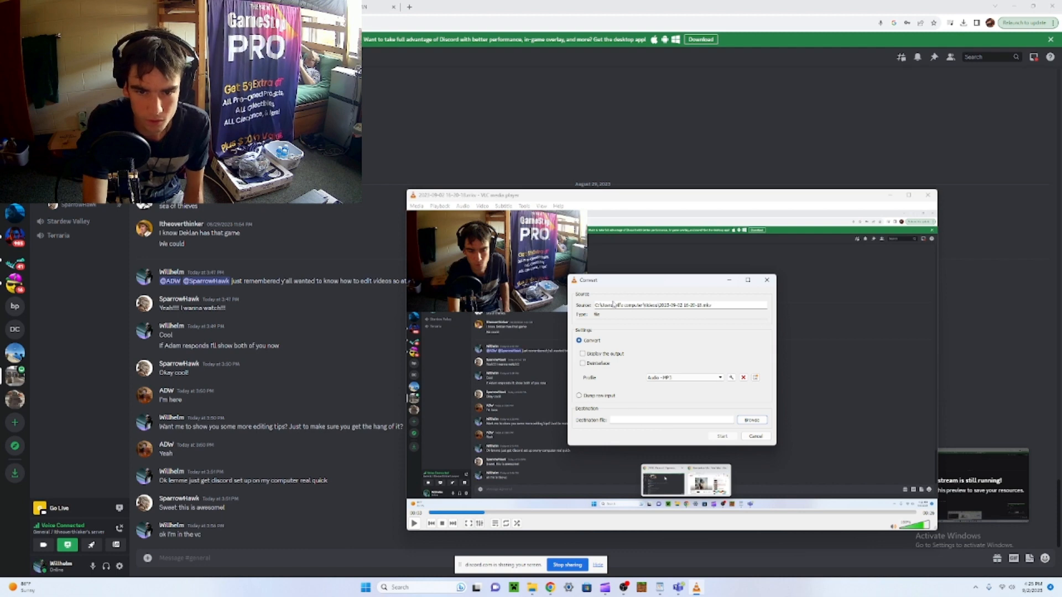
- Set an MP3 file in the Videos folder as the conversion destination, and switch back to Clipchamp
{"action": "left_click", "coordinate": [754, 420]}
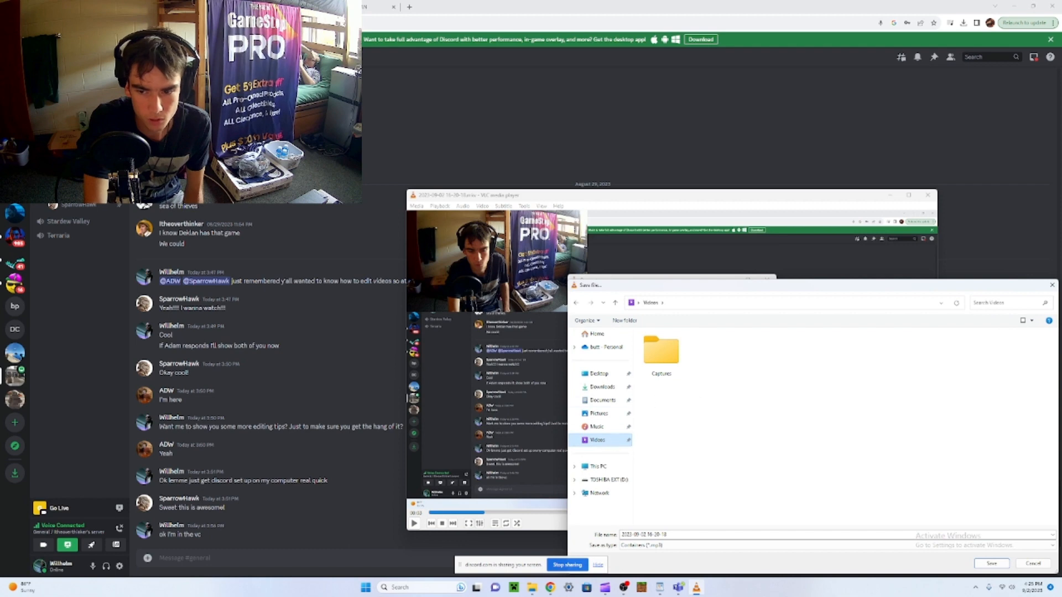
{"action": "left_click", "coordinate": [998, 564]}
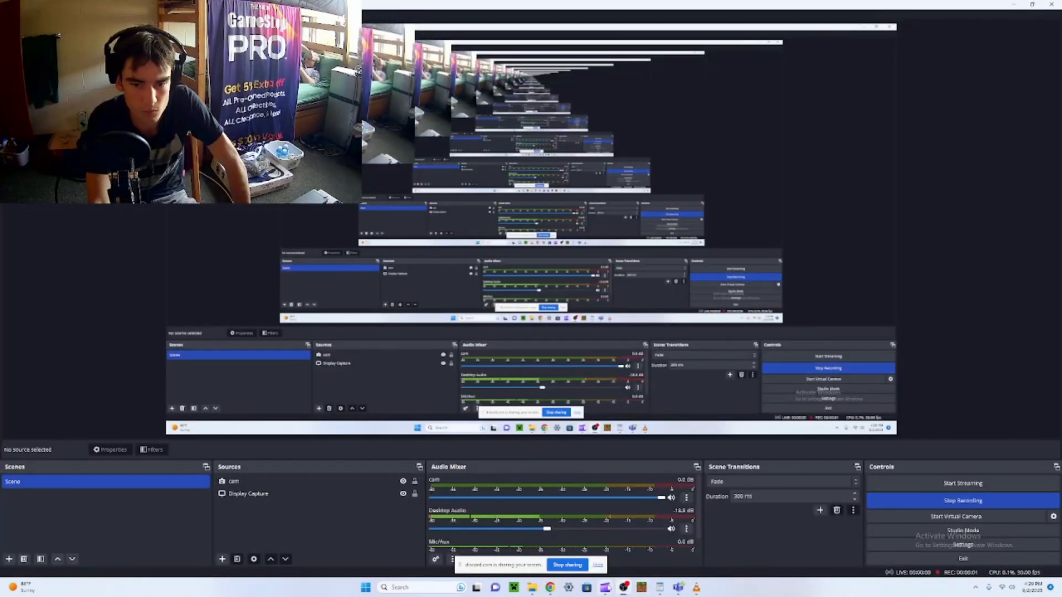
{"action": "left_click", "coordinate": [607, 589]}
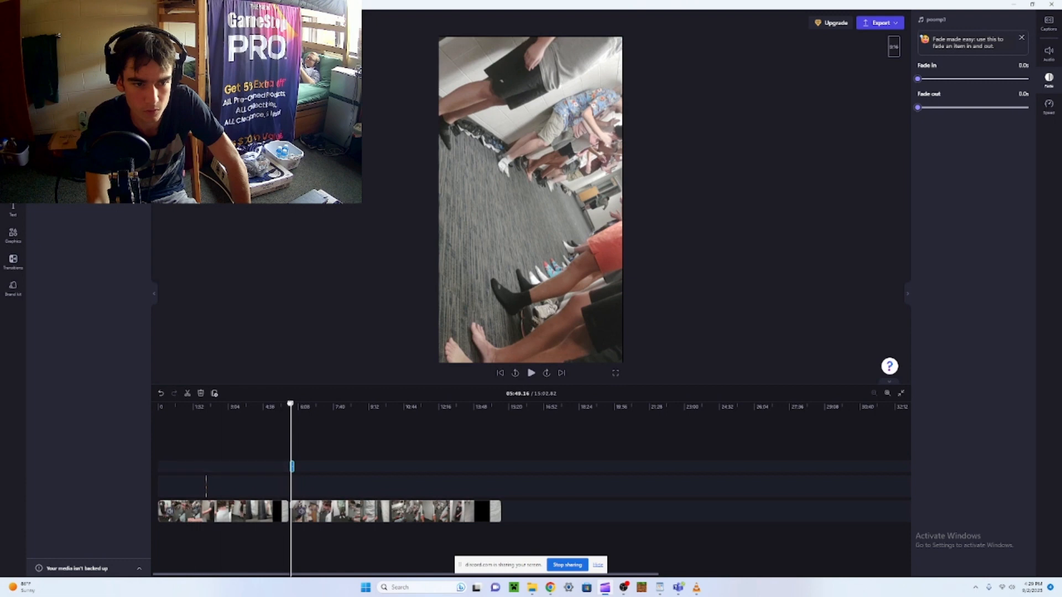
- Move the MP3 audio clip farther along the timeline, to about the 7-minute mark
{"action": "left_click_drag", "start_coordinate": [290, 405], "coordinate": [259, 406]}
{"action": "left_click", "coordinate": [302, 516]}
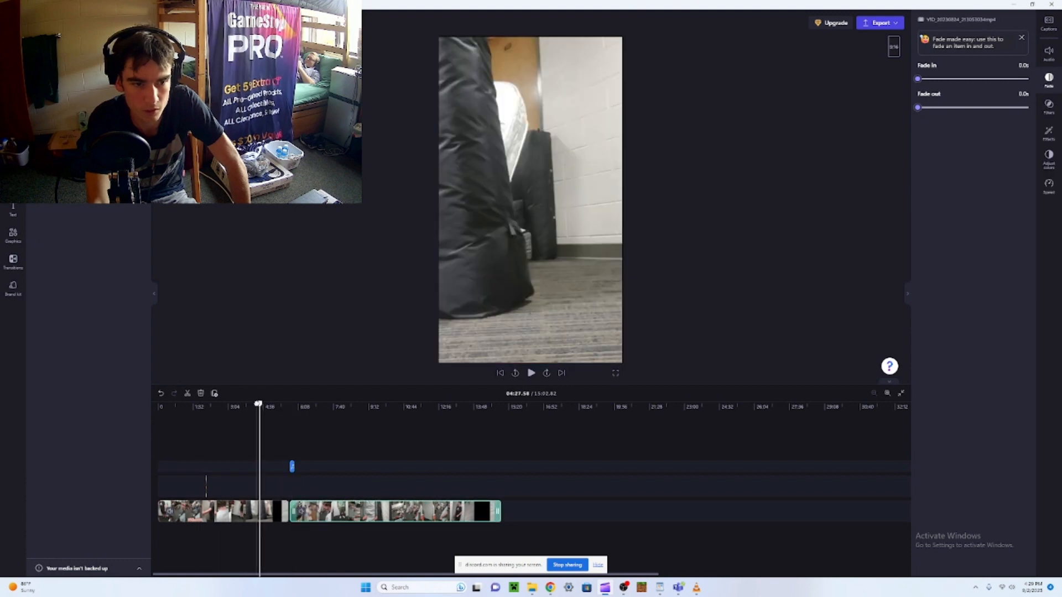
{"action": "left_click", "coordinate": [293, 467]}
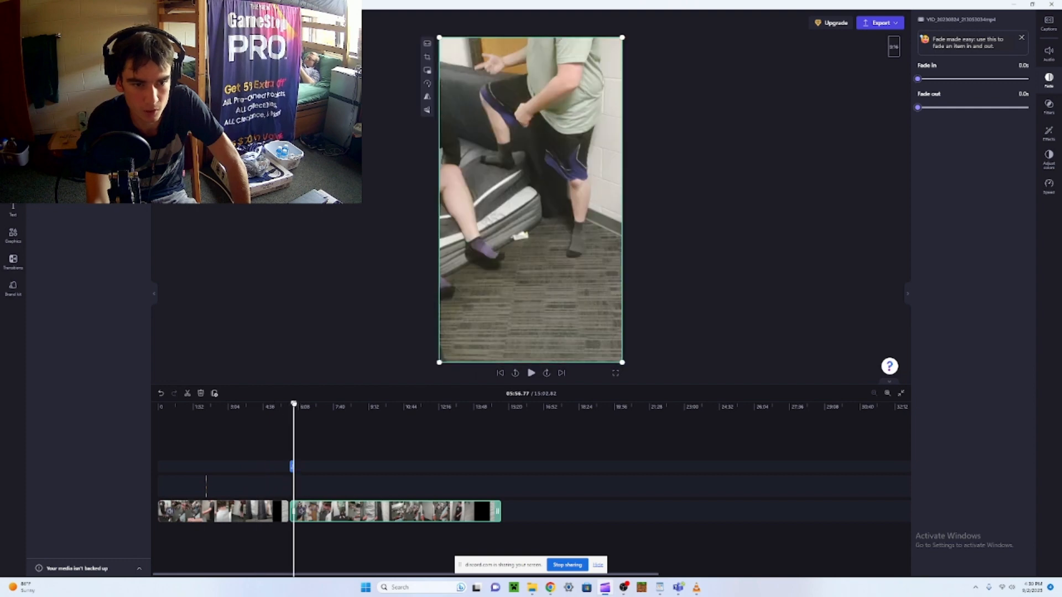
{"action": "left_click_drag", "start_coordinate": [294, 405], "coordinate": [287, 405]}
{"action": "left_click_drag", "start_coordinate": [292, 466], "coordinate": [316, 467]}
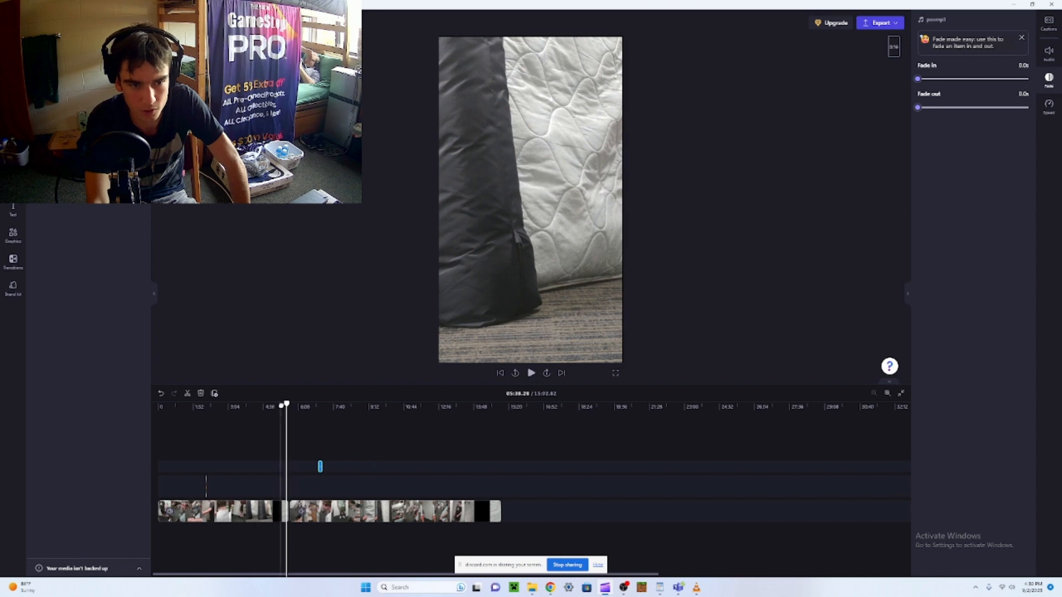
{"action": "left_click_drag", "start_coordinate": [287, 404], "coordinate": [321, 406]}
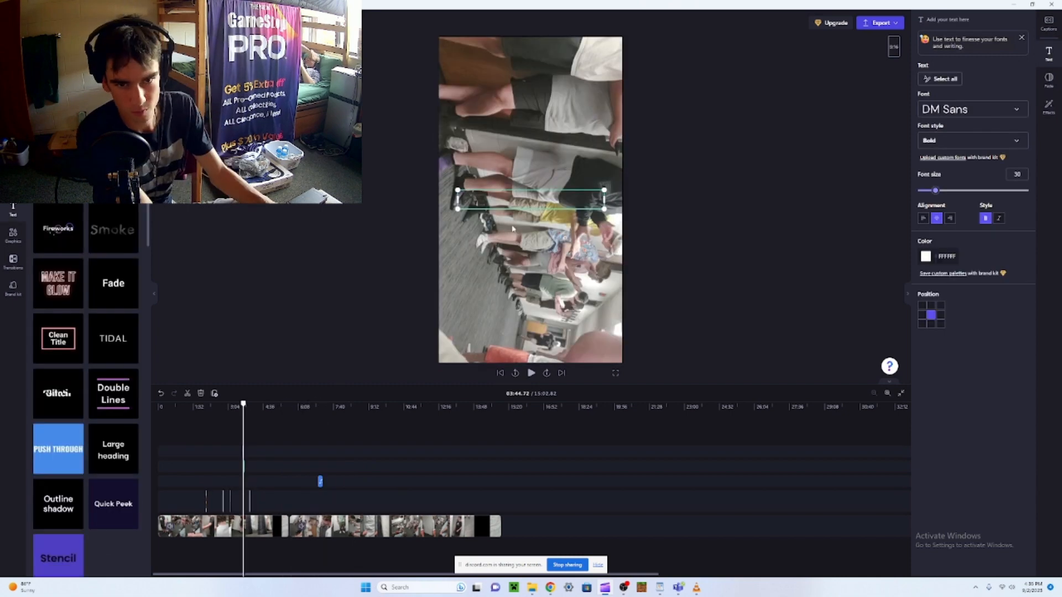
- Enter "whatver" in the text overlay, enlarge it to font size 44, narrow its box, and centre it on the video
{"action": "type", "text": "whatver"}
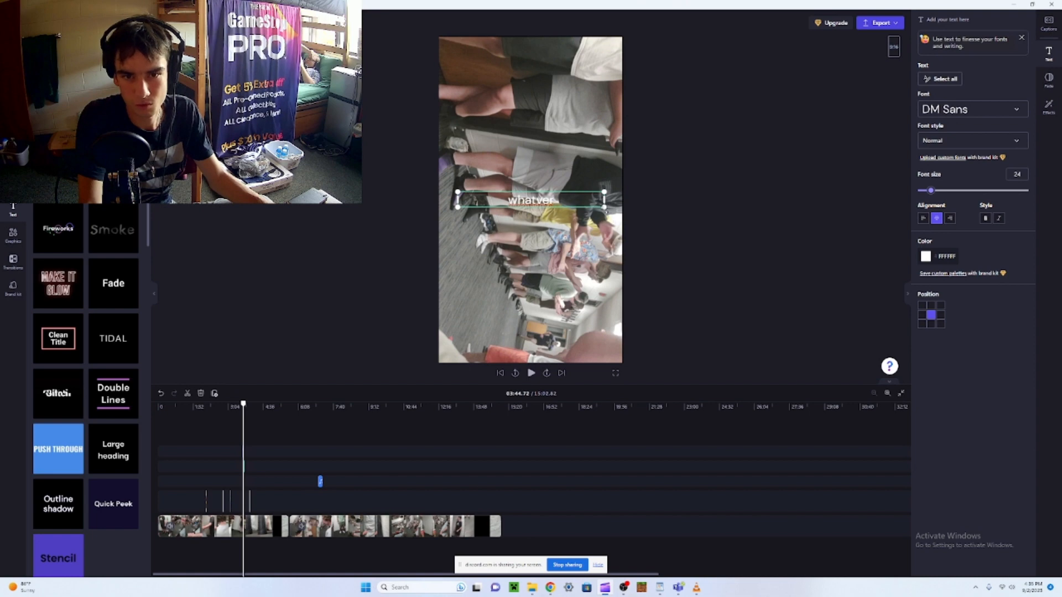
{"action": "left_click_drag", "start_coordinate": [604, 206], "coordinate": [711, 313]}
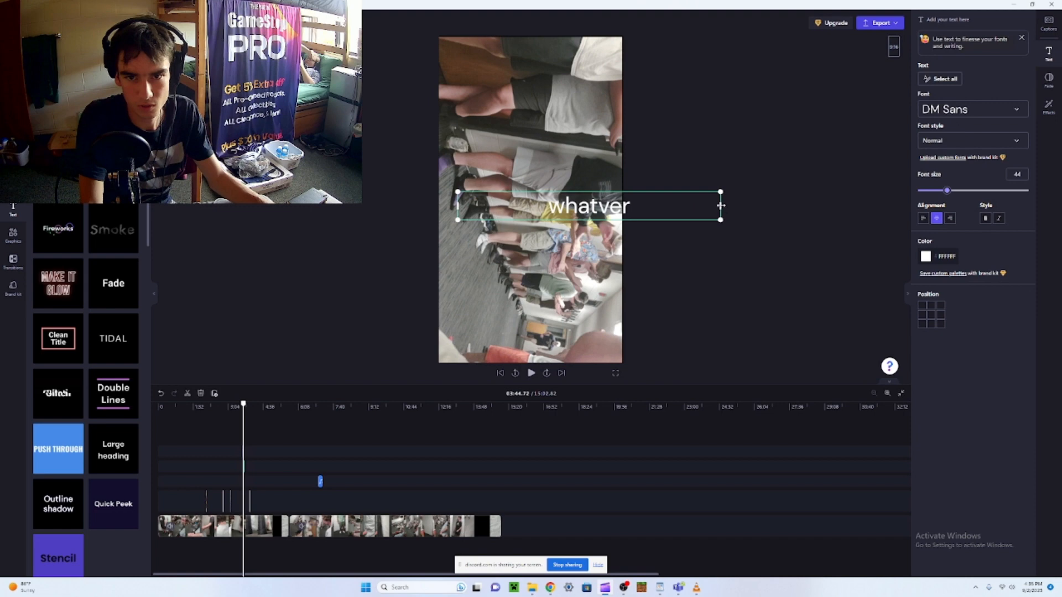
{"action": "left_click_drag", "start_coordinate": [721, 205], "coordinate": [577, 206]}
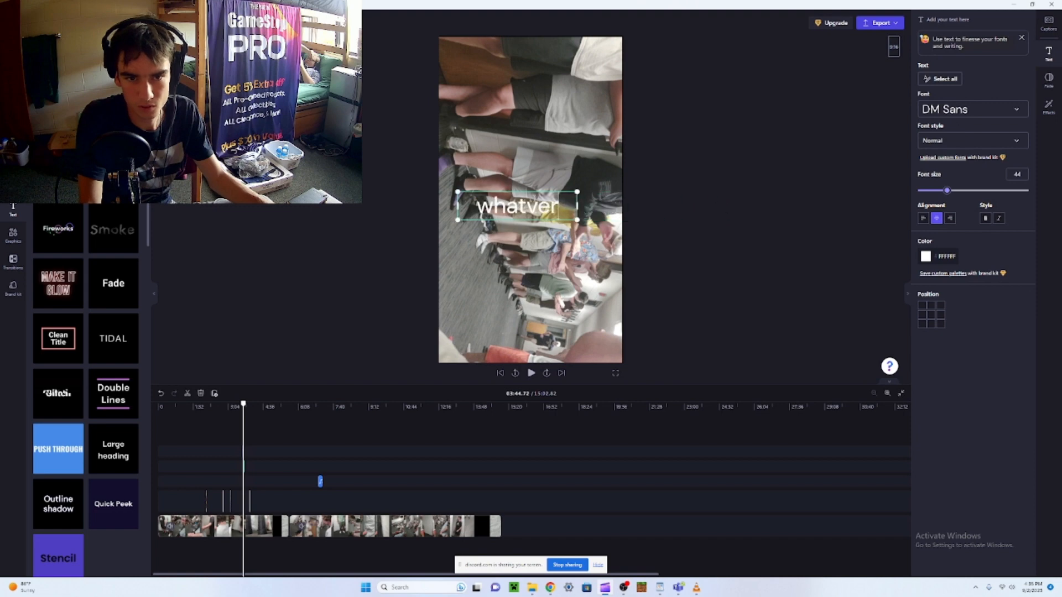
{"action": "left_click", "coordinate": [532, 193]}
{"action": "left_click", "coordinate": [553, 207]}
{"action": "left_click", "coordinate": [566, 197]}
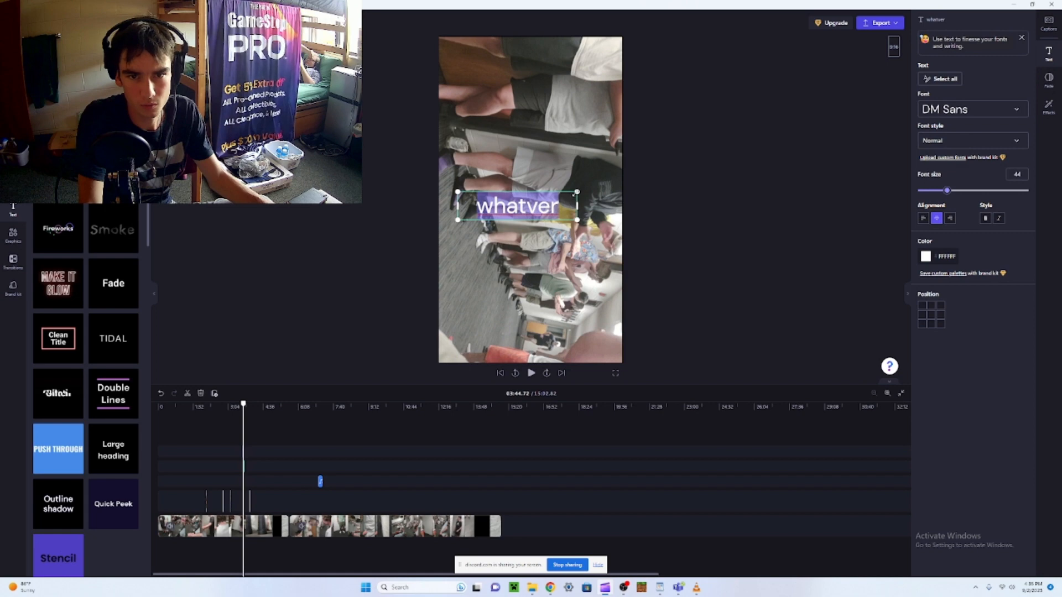
{"action": "mouse_move", "coordinate": [553, 193]}
{"action": "left_mouse_down"}
{"action": "mouse_move", "coordinate": [557, 123]}
{"action": "mouse_move", "coordinate": [567, 186]}
{"action": "left_mouse_up"}
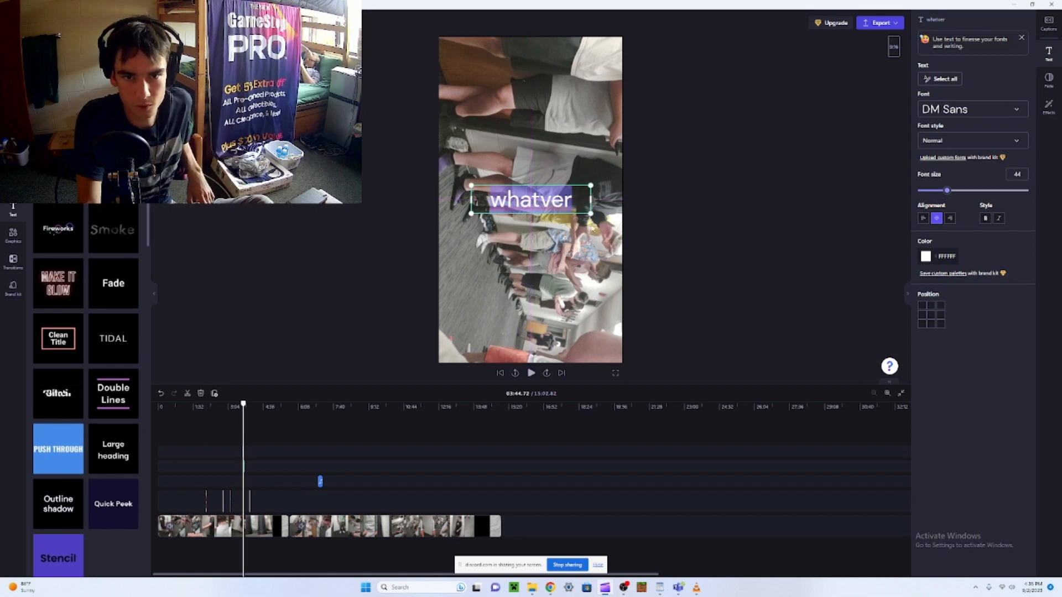
{"action": "left_click", "coordinate": [539, 227]}
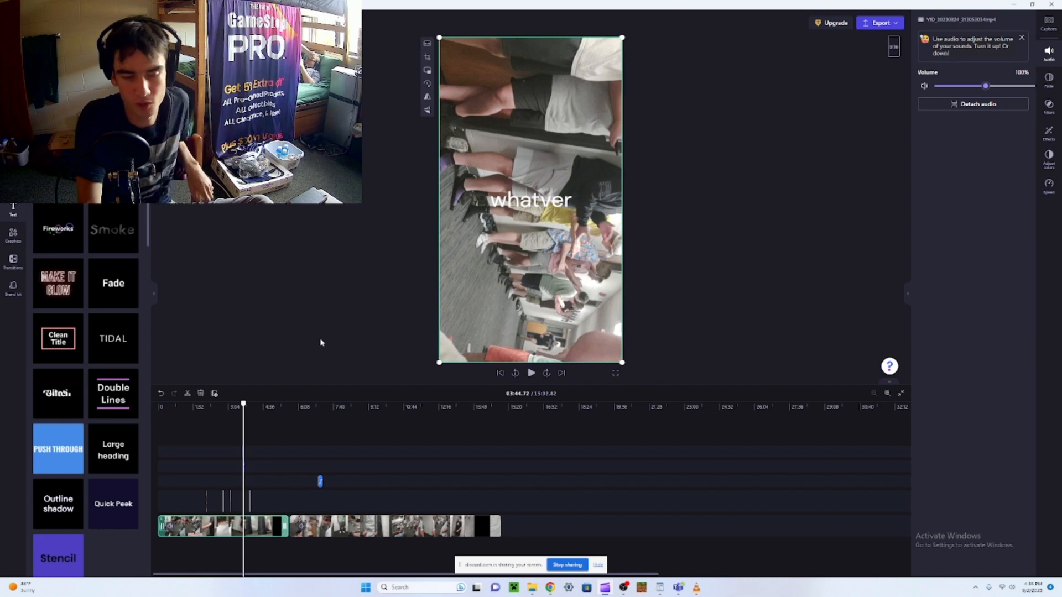
- Shift the first image overlay slightly later on the timeline and scrub through the opening part of the video
{"action": "left_click", "coordinate": [250, 500]}
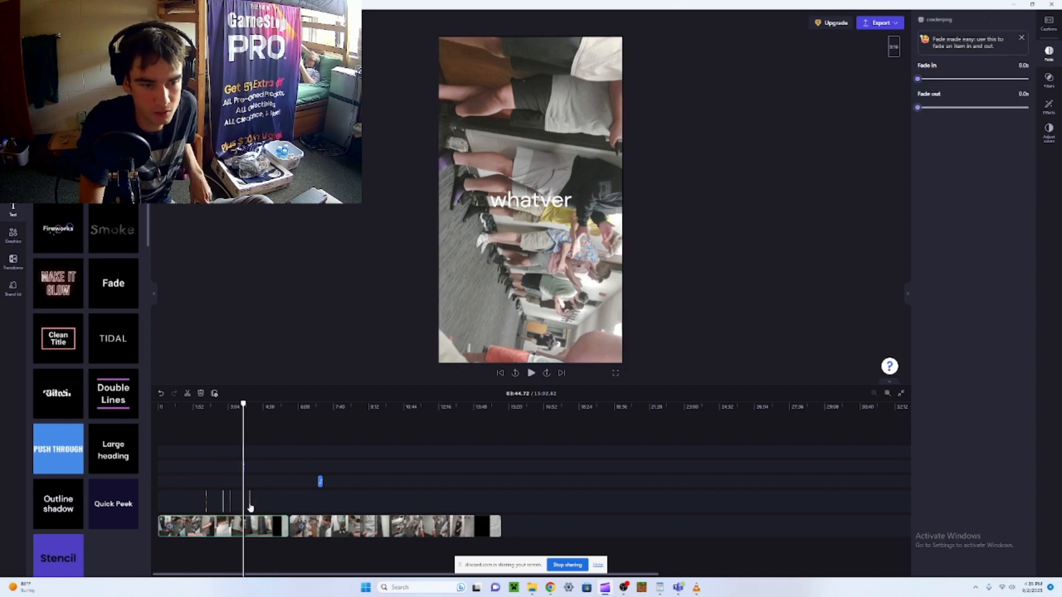
{"action": "mouse_move", "coordinate": [205, 501]}
{"action": "left_mouse_down"}
{"action": "mouse_move", "coordinate": [211, 450]}
{"action": "mouse_move", "coordinate": [210, 498]}
{"action": "left_mouse_up"}
{"action": "mouse_move", "coordinate": [212, 499]}
{"action": "left_mouse_down"}
{"action": "mouse_move", "coordinate": [223, 501]}
{"action": "mouse_move", "coordinate": [210, 506]}
{"action": "left_mouse_up"}
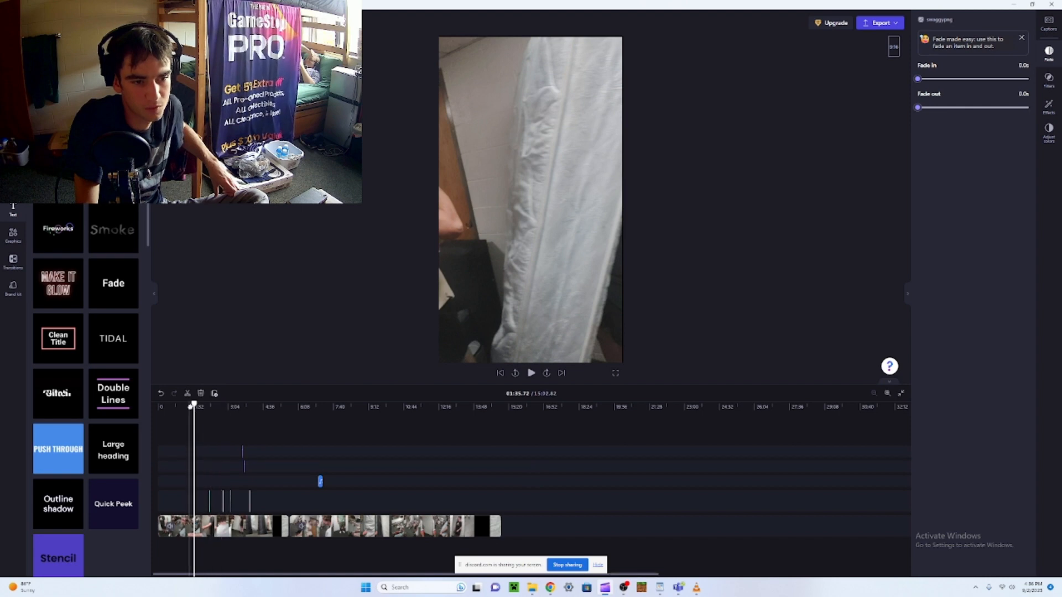
{"action": "left_click_drag", "start_coordinate": [195, 404], "coordinate": [165, 498]}
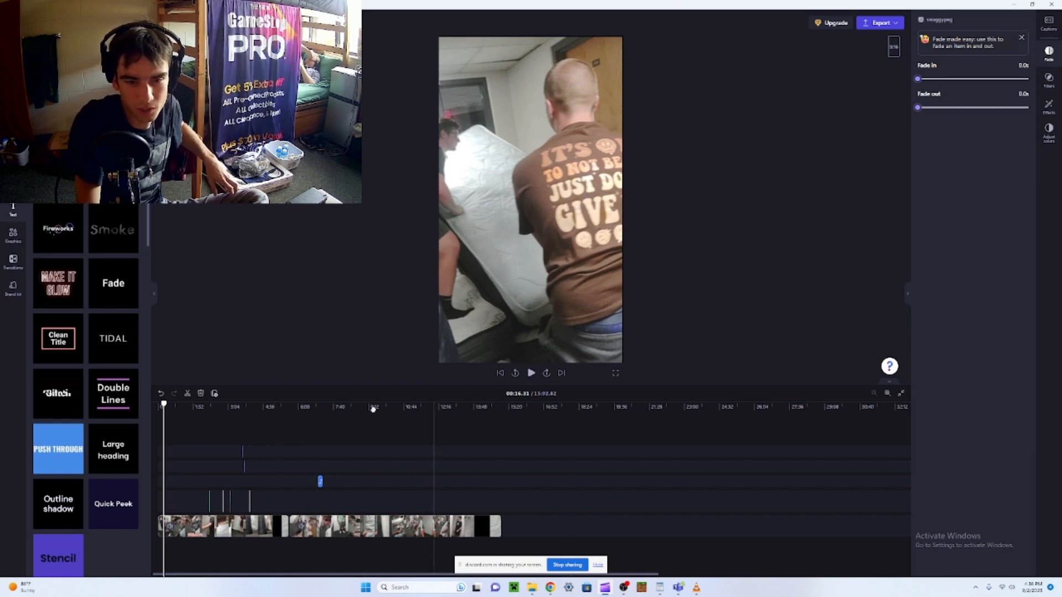
{"action": "left_click_drag", "start_coordinate": [164, 407], "coordinate": [241, 421]}
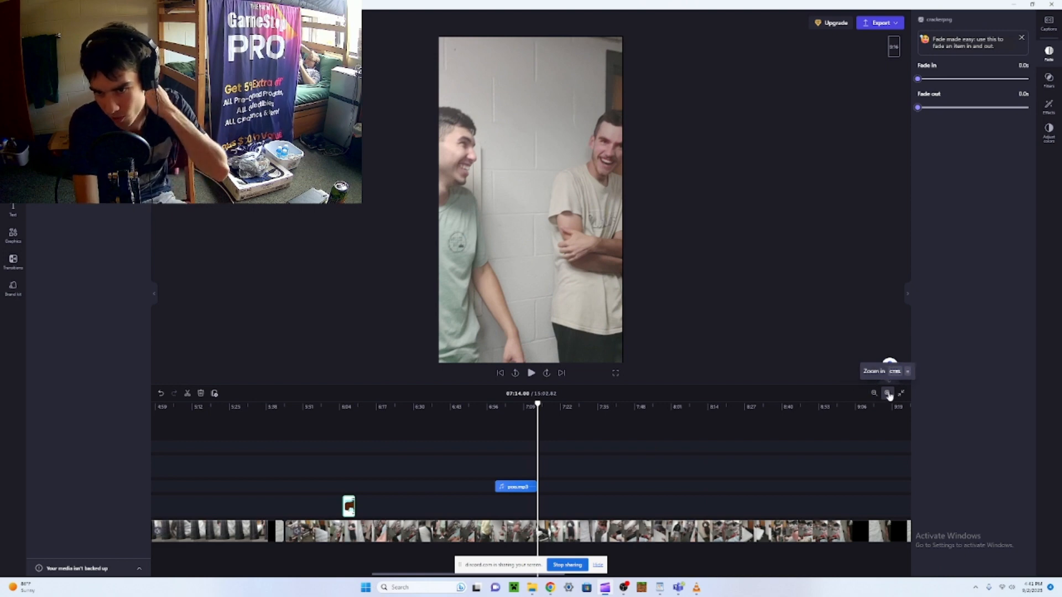
- Extend the cracker.png image clip on the timeline so that it ends at about 9:03, and preview the overlay
{"action": "left_click", "coordinate": [877, 395]}
{"action": "left_click", "coordinate": [886, 395]}
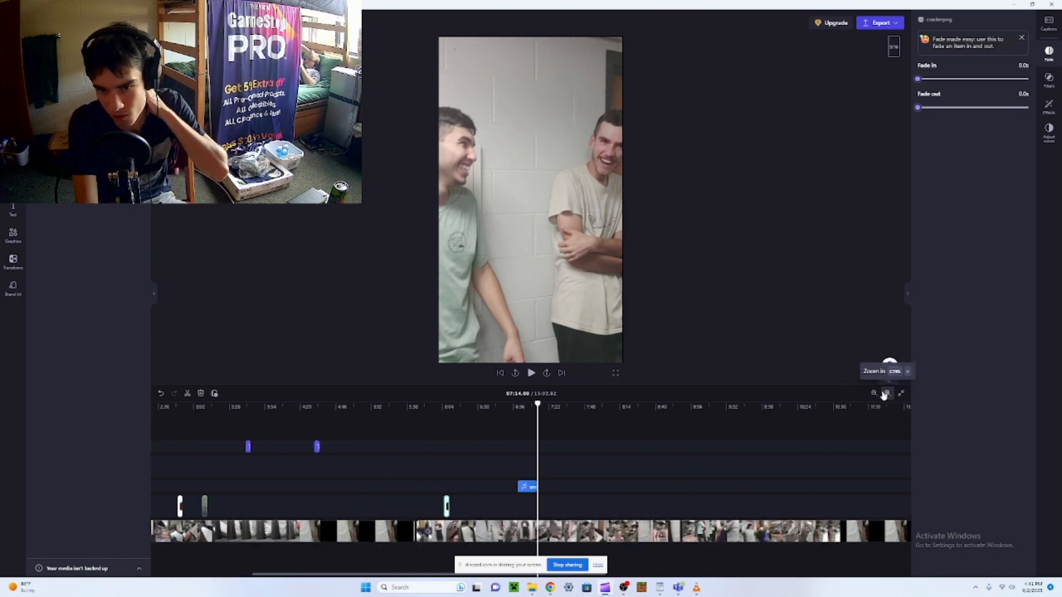
{"action": "left_click", "coordinate": [886, 395]}
{"action": "left_click_drag", "start_coordinate": [429, 507], "coordinate": [713, 508]}
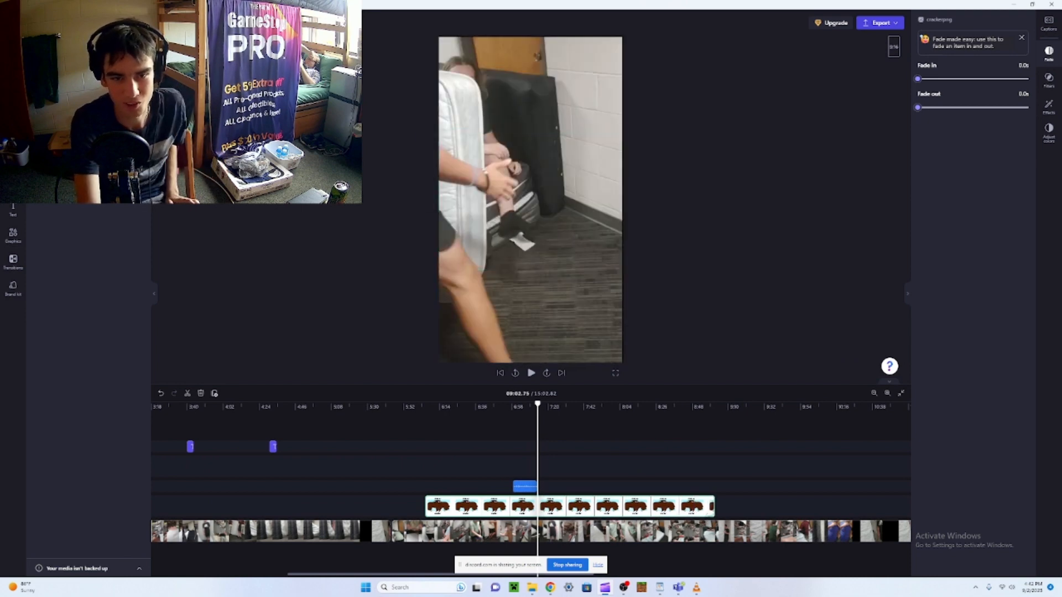
{"action": "left_click_drag", "start_coordinate": [536, 404], "coordinate": [507, 450]}
- Extend the "whatver" text clip on the timeline until about 7:12 so that it overlaps the image overlay, and preview it
{"action": "left_click", "coordinate": [273, 448]}
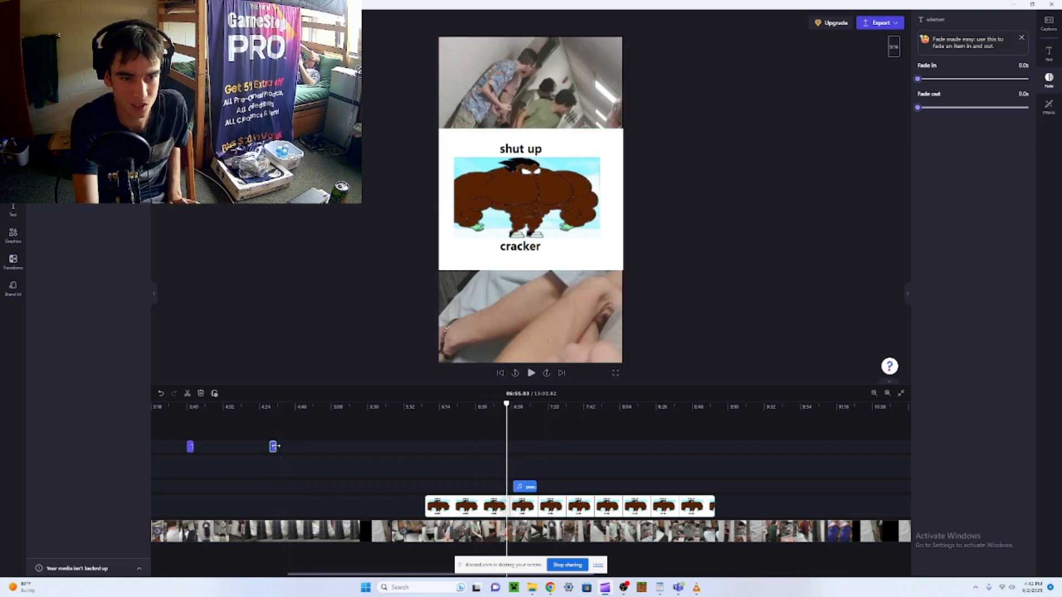
{"action": "left_click_drag", "start_coordinate": [273, 448], "coordinate": [534, 447]}
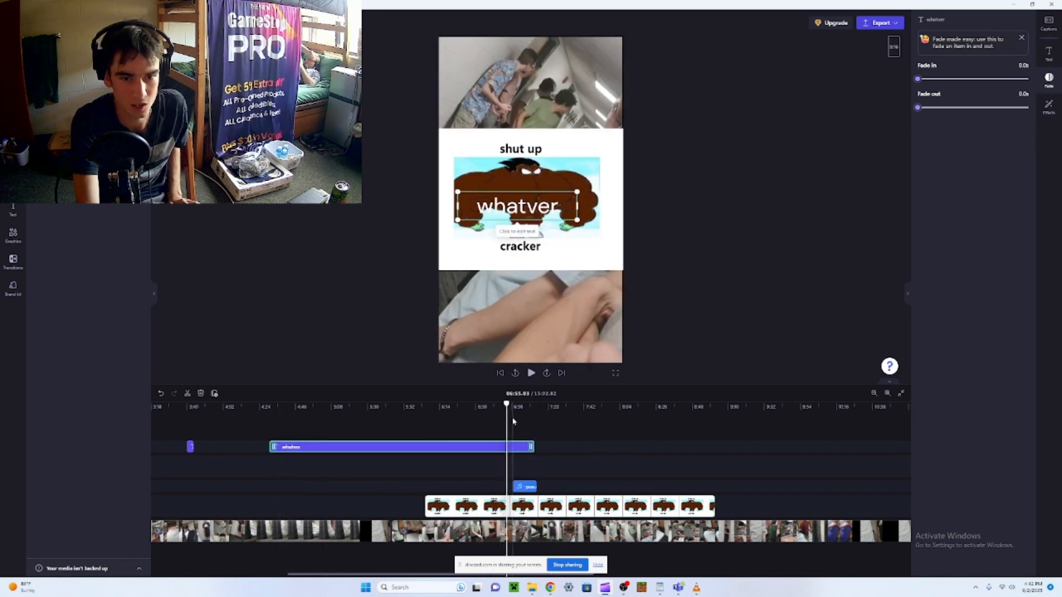
{"action": "left_click_drag", "start_coordinate": [507, 403], "coordinate": [486, 426]}
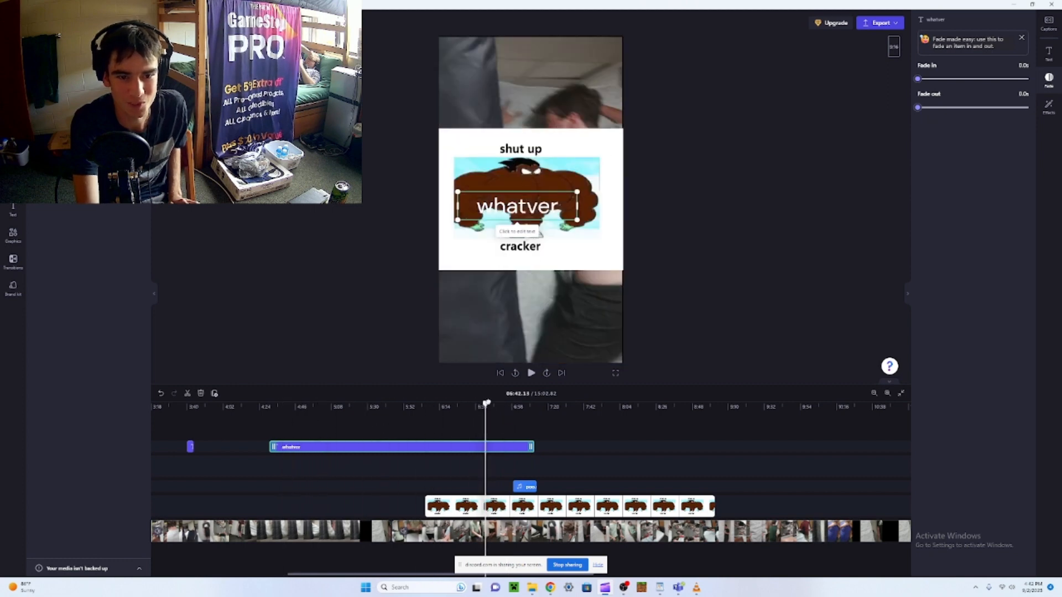
- Try shortening the MP3 audio clip from its end, and move it earlier to about 6:20 on the timeline
{"action": "left_click_drag", "start_coordinate": [485, 426], "coordinate": [517, 472]}
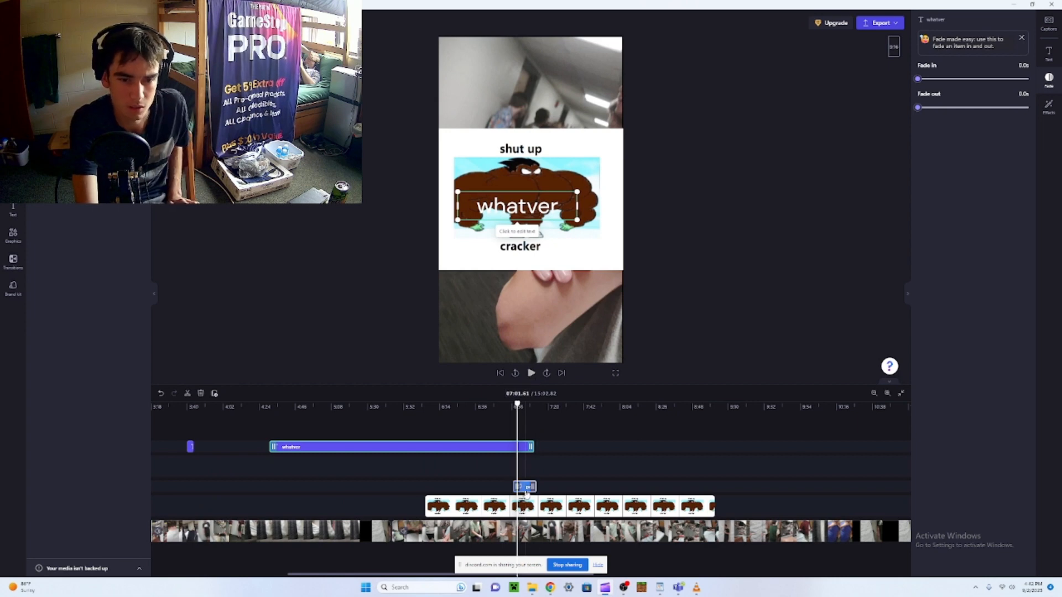
{"action": "left_click", "coordinate": [525, 475]}
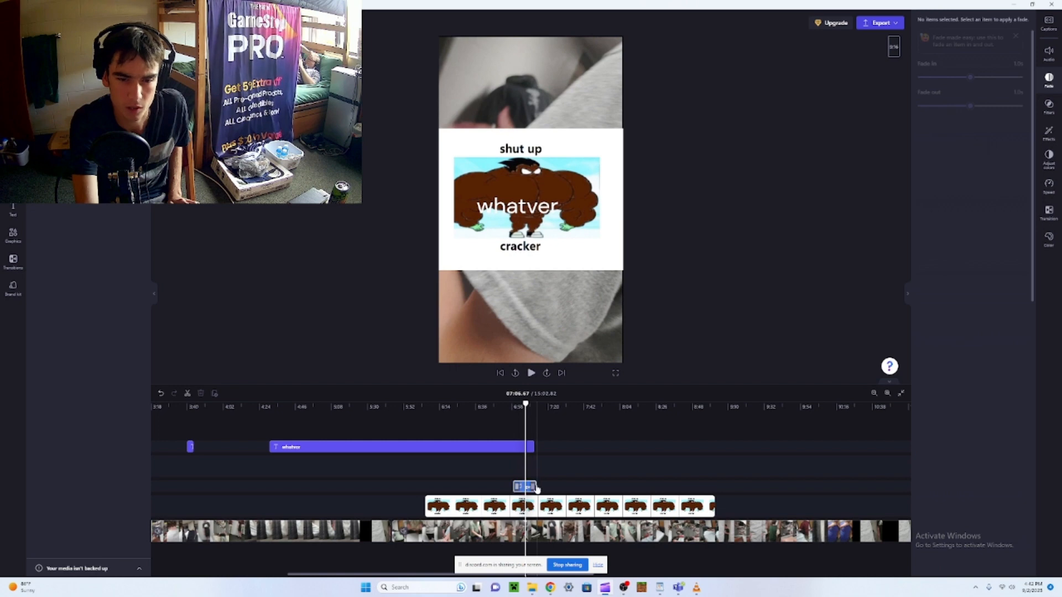
{"action": "left_click", "coordinate": [532, 486]}
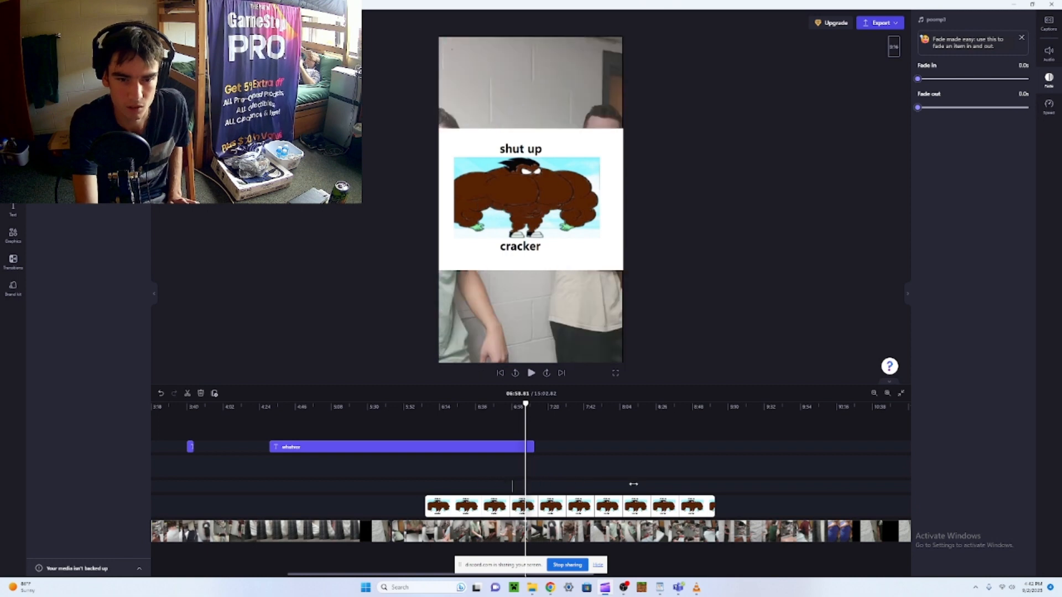
{"action": "left_click_drag", "start_coordinate": [587, 482], "coordinate": [519, 490]}
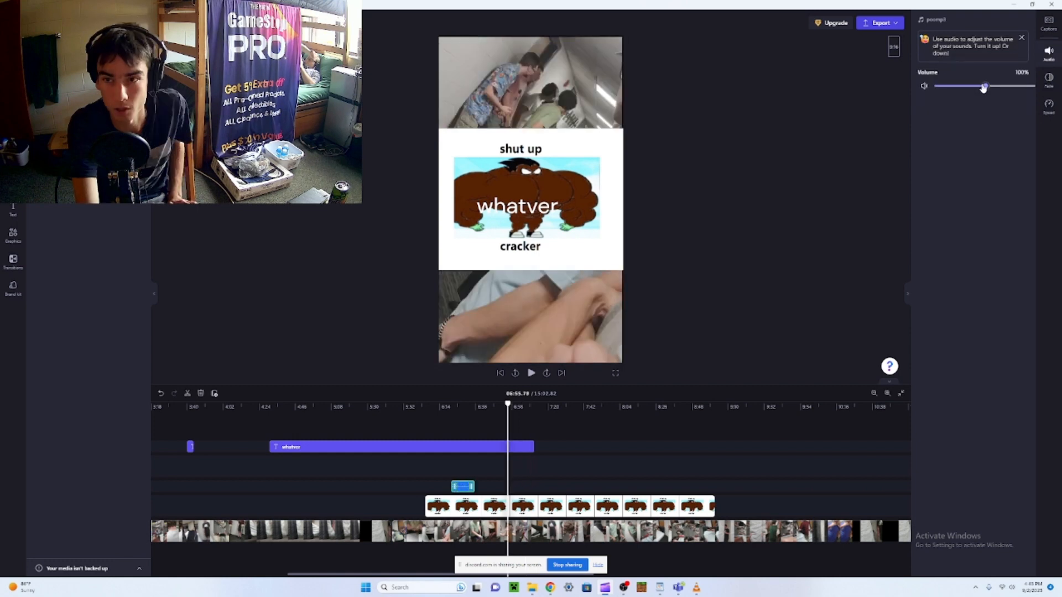
- Set the MP3 audio clip's volume to 98% and the second video clip's volume to 73%
{"action": "left_click_drag", "start_coordinate": [1035, 90], "coordinate": [955, 98]}
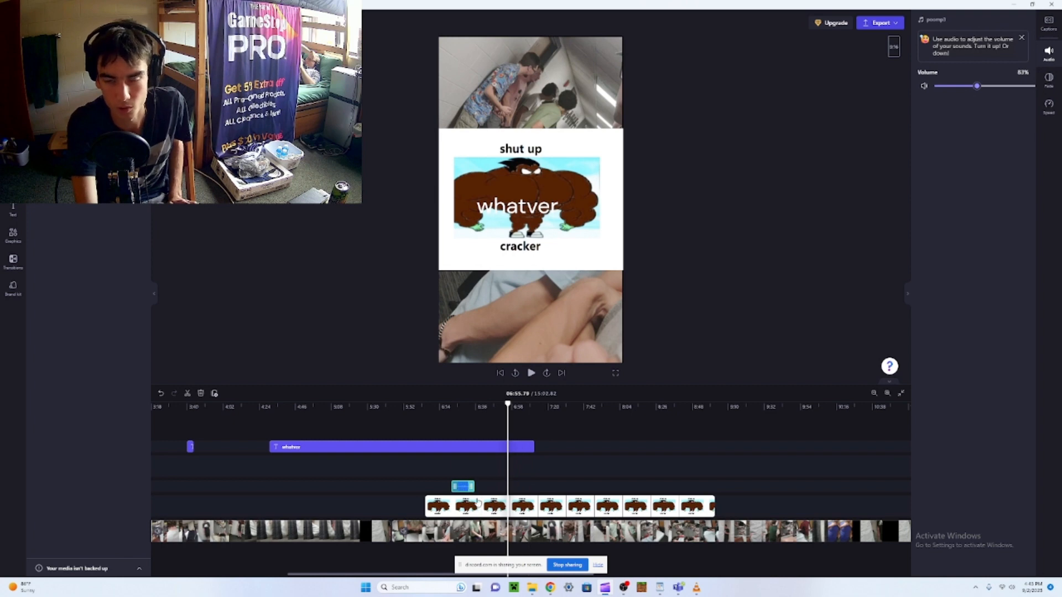
{"action": "left_click", "coordinate": [541, 538]}
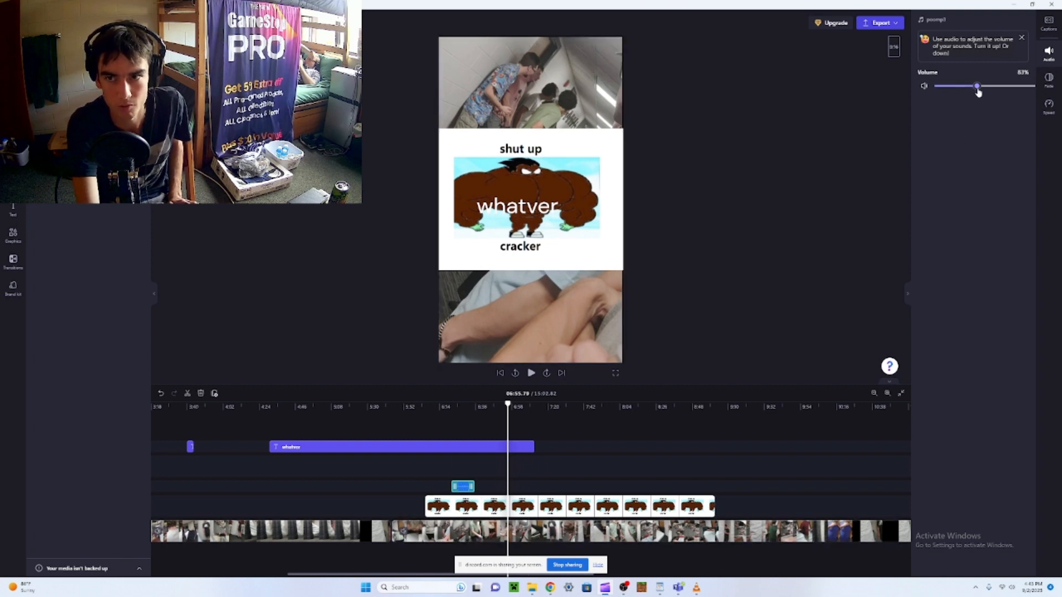
{"action": "mouse_move", "coordinate": [977, 88]}
{"action": "left_mouse_down"}
{"action": "mouse_move", "coordinate": [1035, 87]}
{"action": "mouse_move", "coordinate": [984, 97]}
{"action": "left_mouse_up"}
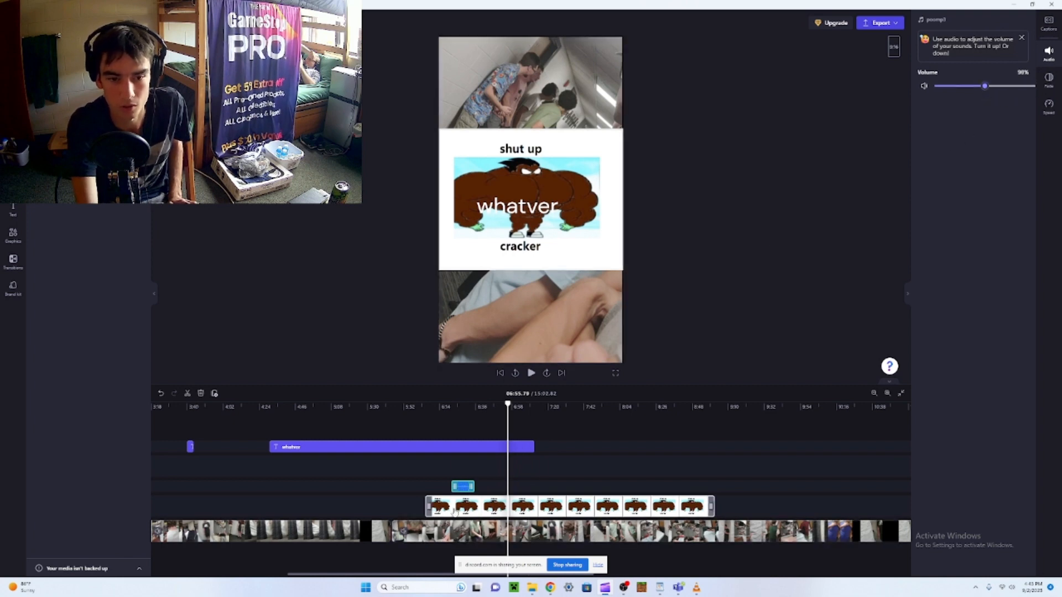
{"action": "left_click", "coordinate": [482, 530]}
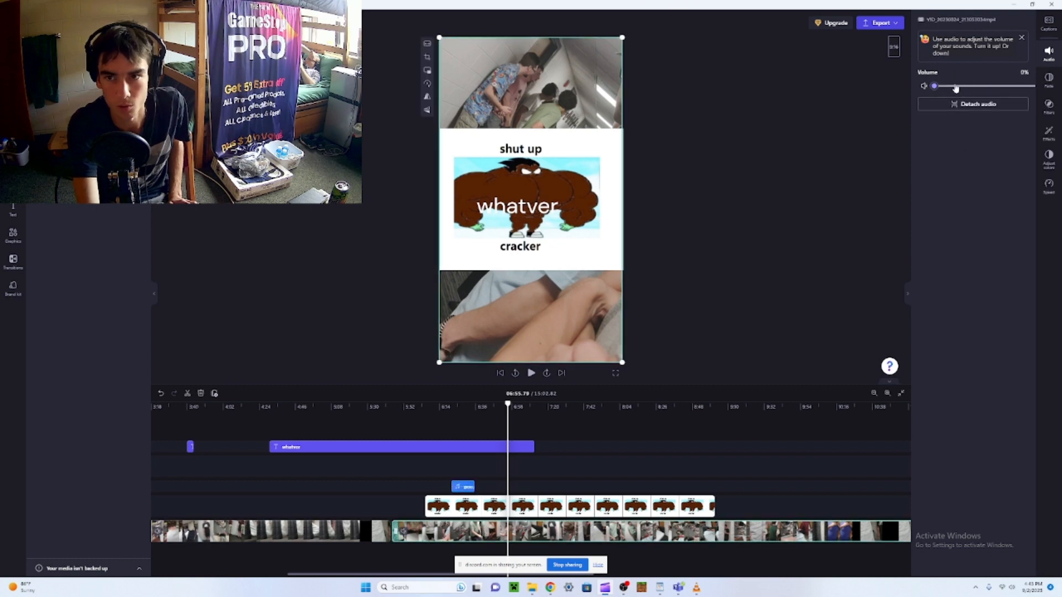
{"action": "mouse_move", "coordinate": [936, 89]}
{"action": "left_mouse_down"}
{"action": "mouse_move", "coordinate": [1039, 88]}
{"action": "mouse_move", "coordinate": [944, 93]}
{"action": "mouse_move", "coordinate": [1038, 95]}
{"action": "mouse_move", "coordinate": [942, 104]}
{"action": "left_mouse_up"}
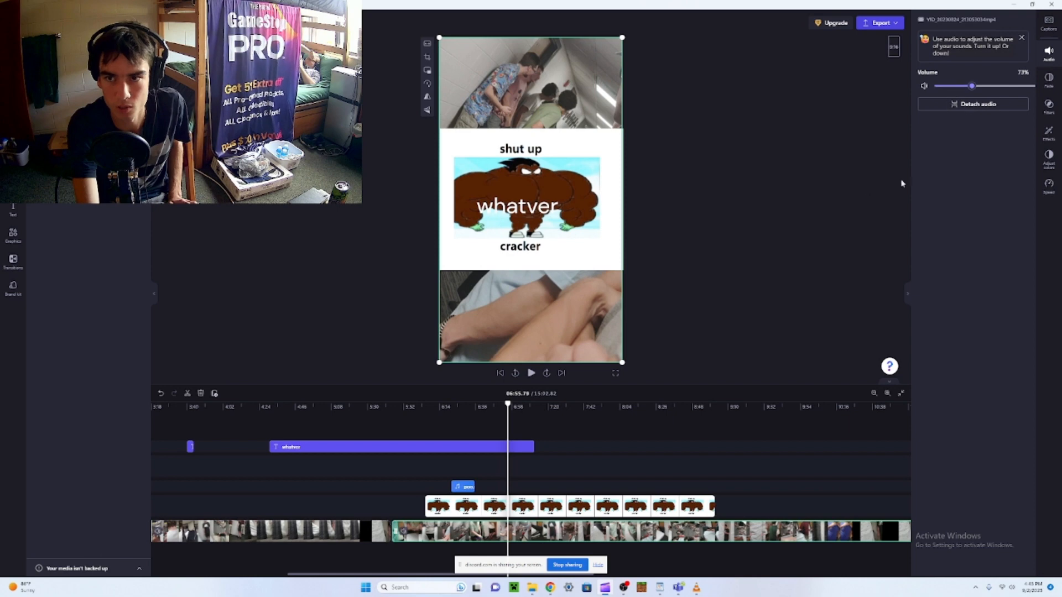
- Try out the fade-in setting on the cracker.png image overlay and return it to 0.0 s
{"action": "left_click", "coordinate": [1048, 80]}
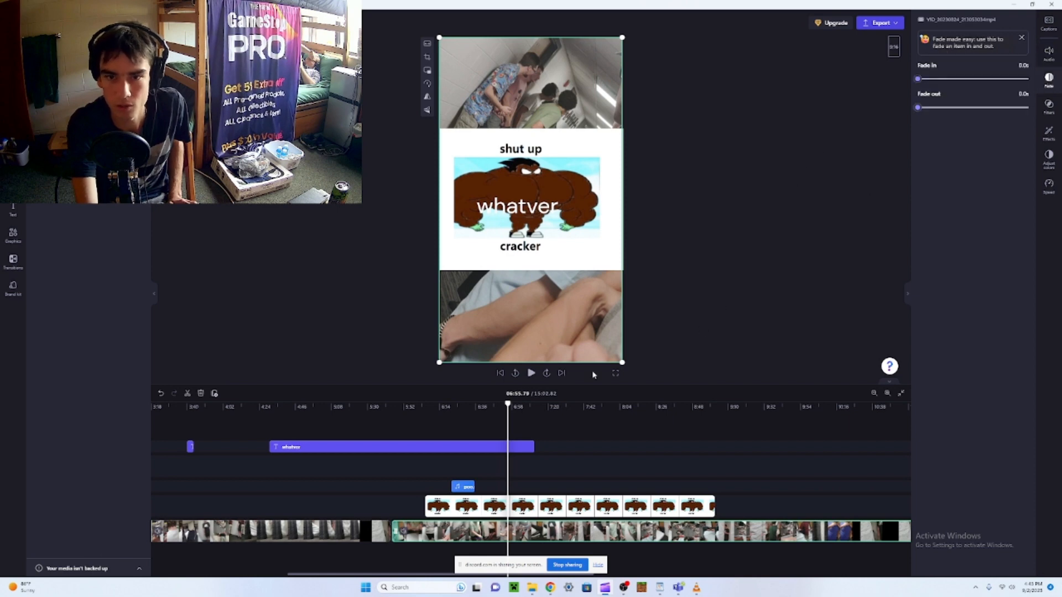
{"action": "left_click", "coordinate": [485, 509]}
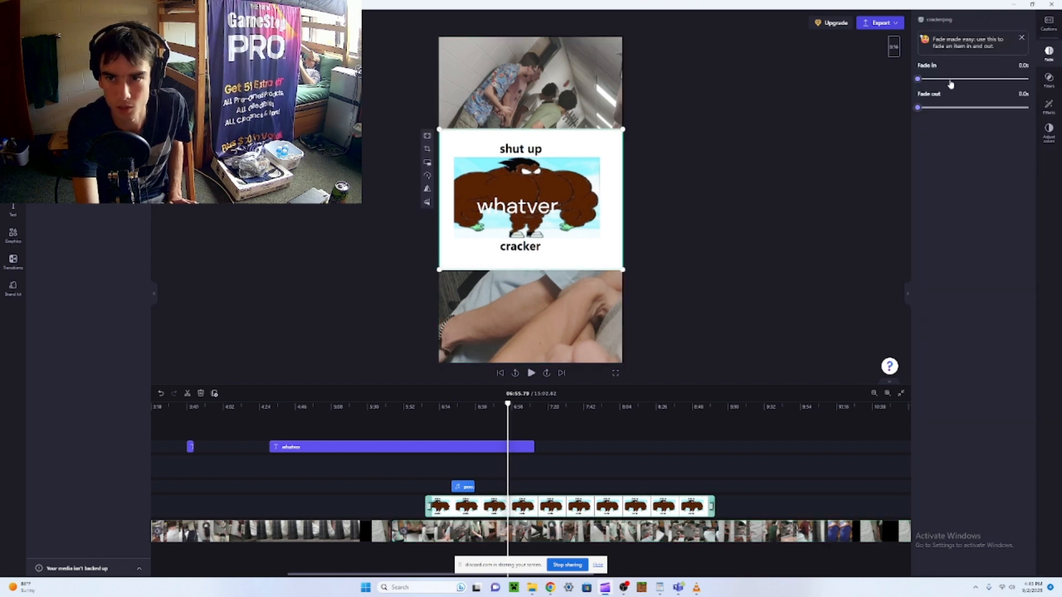
{"action": "left_click_drag", "start_coordinate": [1023, 83], "coordinate": [874, 87]}
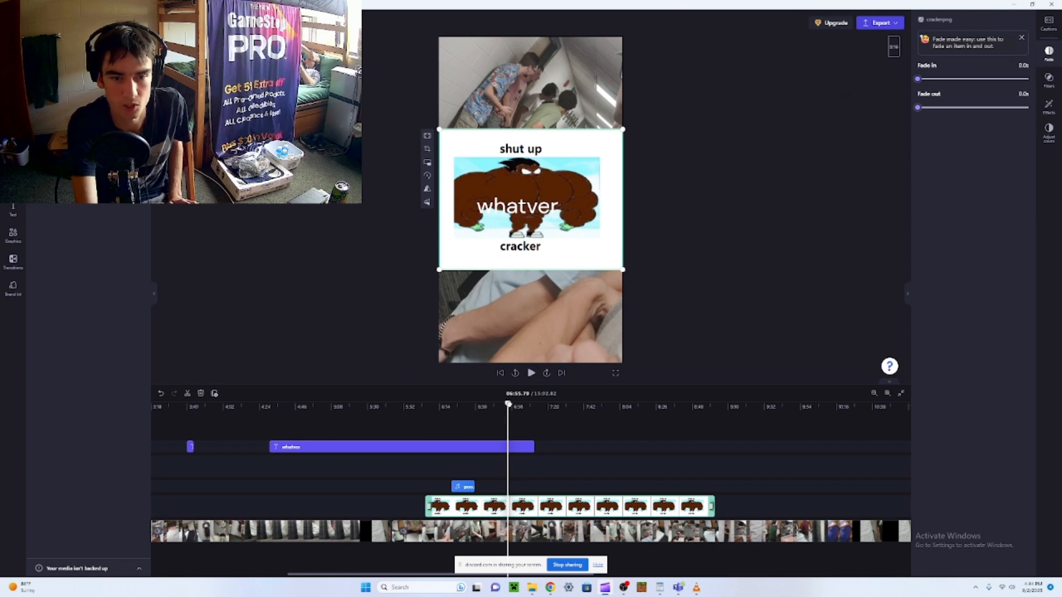
- Set both the fade in and the fade out of the second video clip to 2.0 s
{"action": "left_click_drag", "start_coordinate": [508, 404], "coordinate": [421, 423]}
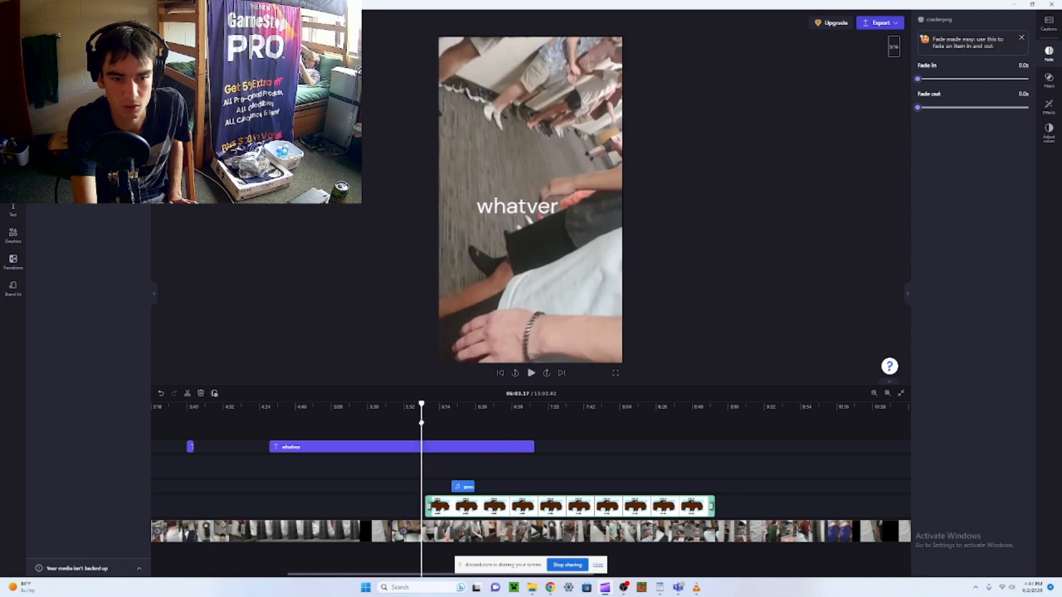
{"action": "left_click", "coordinate": [403, 532]}
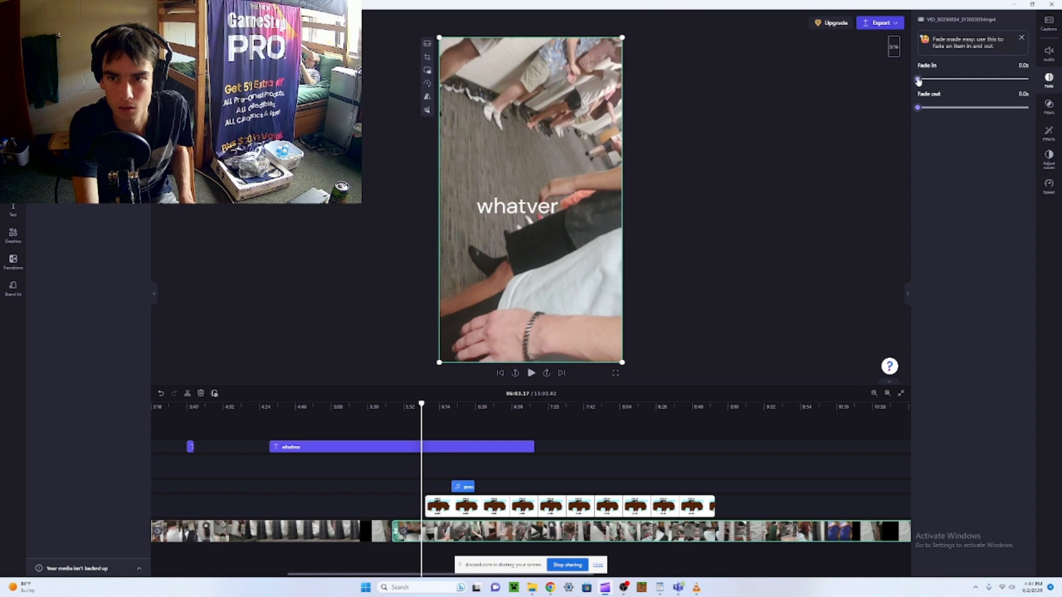
{"action": "left_click_drag", "start_coordinate": [918, 81], "coordinate": [1028, 79]}
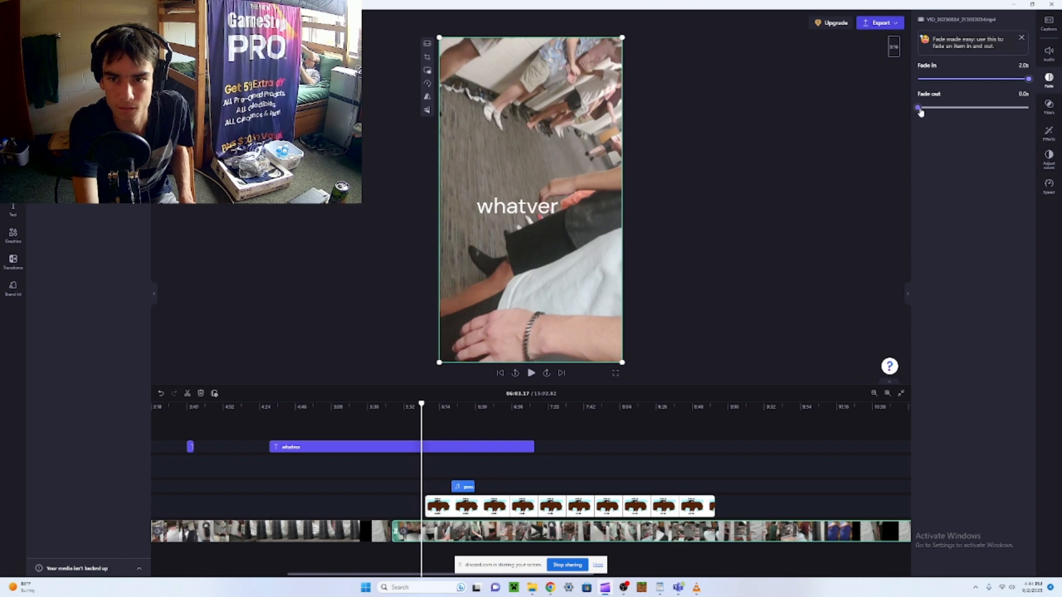
{"action": "left_click_drag", "start_coordinate": [918, 109], "coordinate": [1045, 107]}
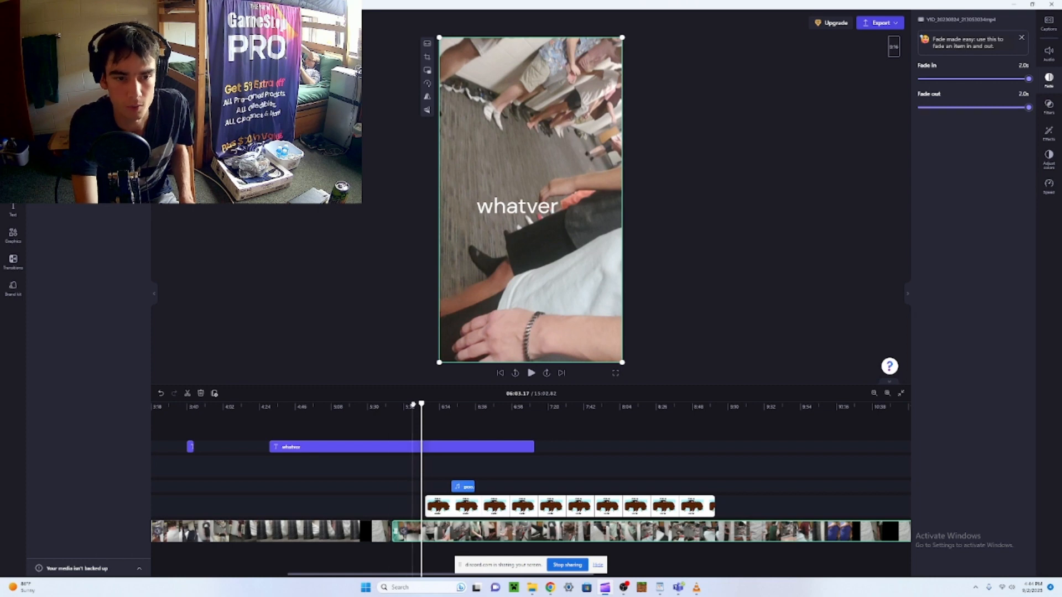
- Play the start of the second video clip to preview its fade-in
{"action": "left_click", "coordinate": [391, 407]}
{"action": "left_click", "coordinate": [531, 373]}
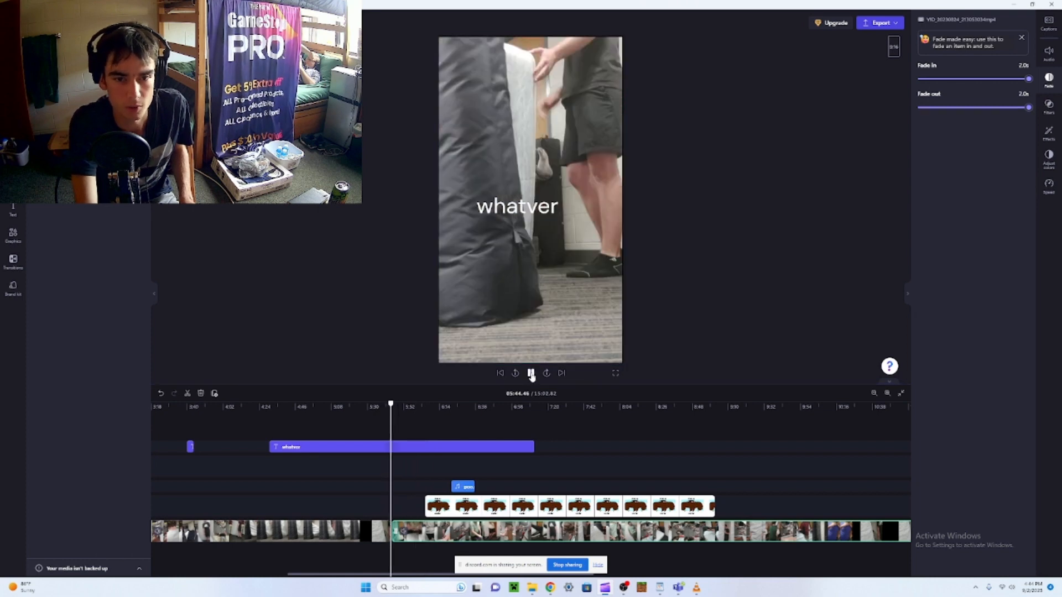
{"action": "left_click", "coordinate": [478, 338]}
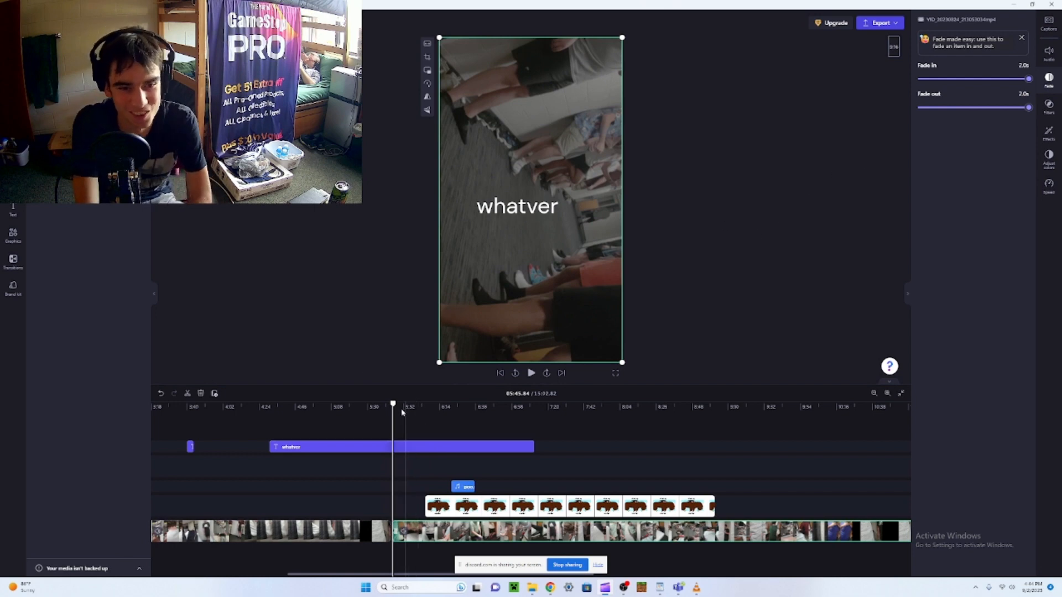
- Set the cracker.png overlay's fade in to 1.1 s and fade out to 1.0 s, and play its beginning
{"action": "left_click_drag", "start_coordinate": [402, 409], "coordinate": [422, 409]}
{"action": "left_click", "coordinate": [482, 510]}
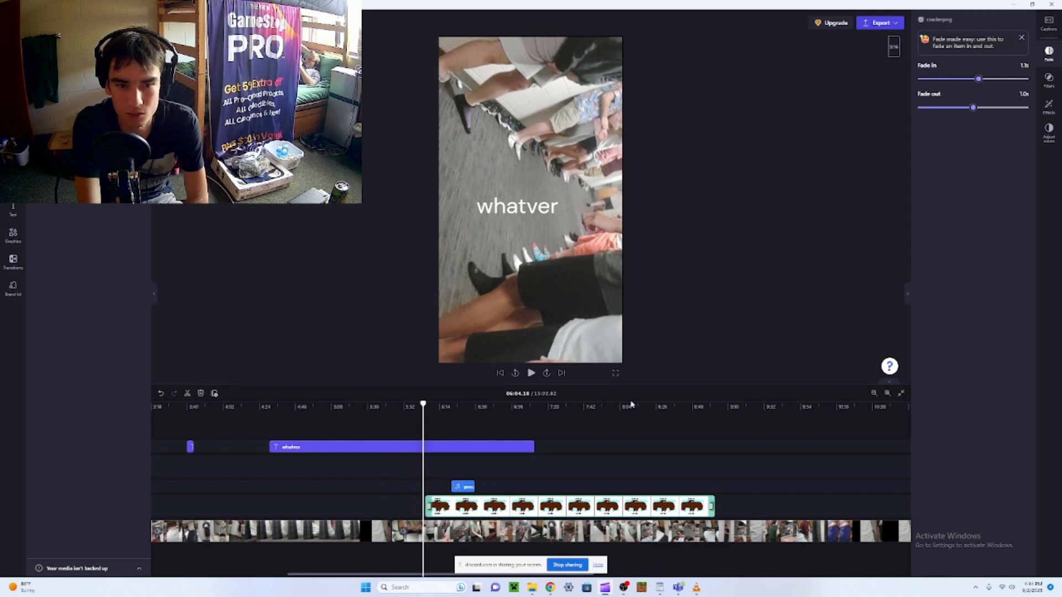
{"action": "left_click", "coordinate": [530, 373]}
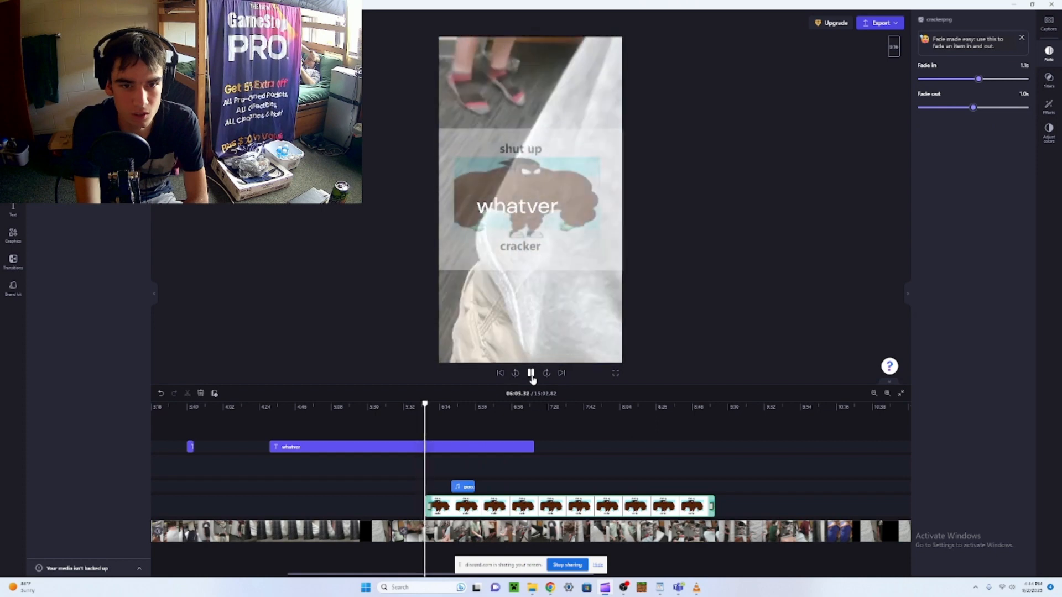
{"action": "left_click", "coordinate": [530, 373]}
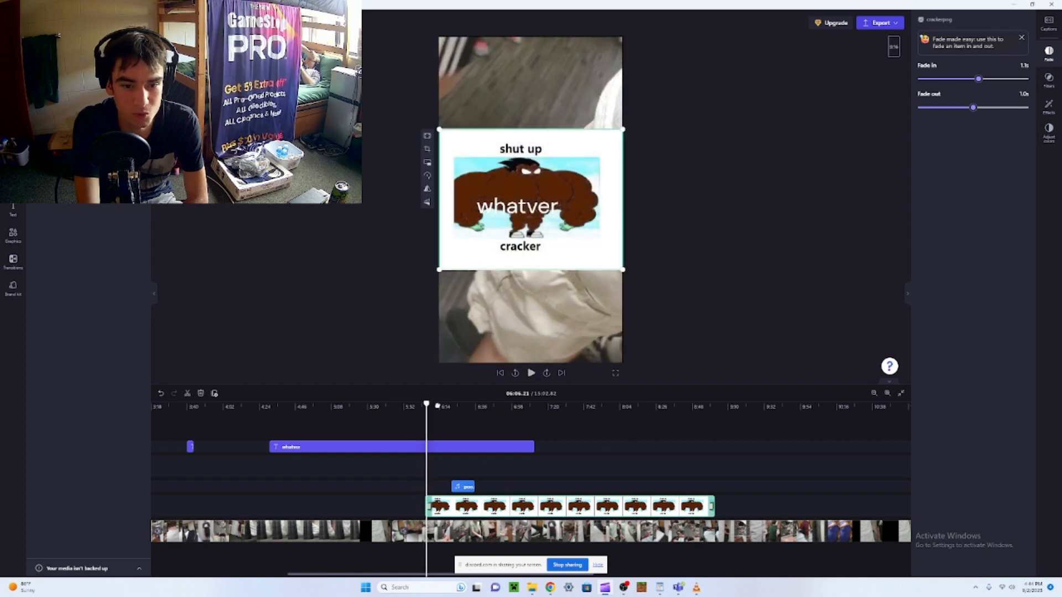
- Play the end of the cracker.png overlay to preview its fade-out
{"action": "left_click_drag", "start_coordinate": [425, 404], "coordinate": [671, 404]}
{"action": "left_click", "coordinate": [711, 407]}
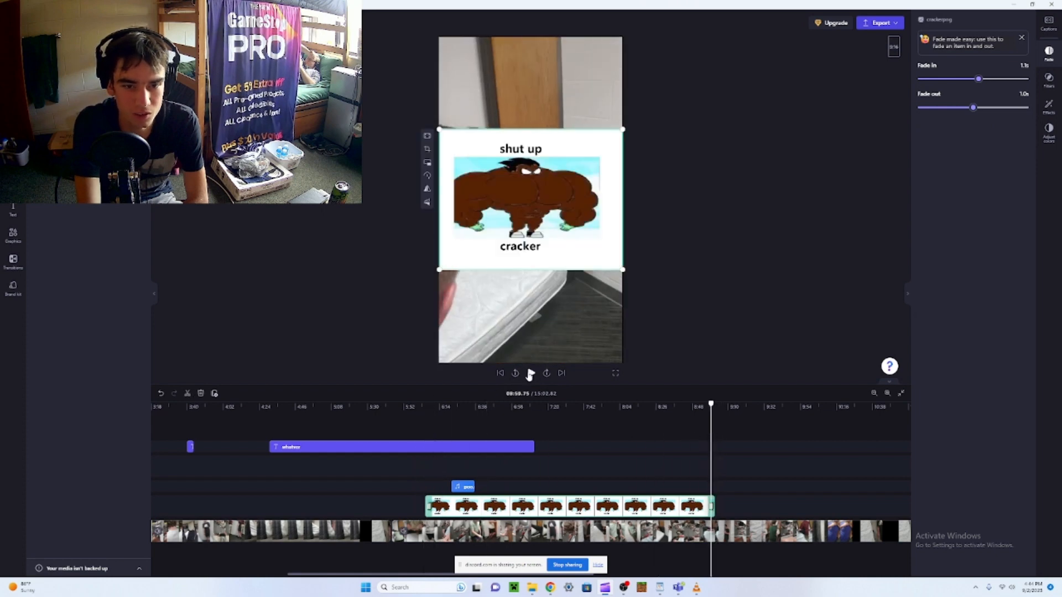
{"action": "left_click", "coordinate": [531, 373]}
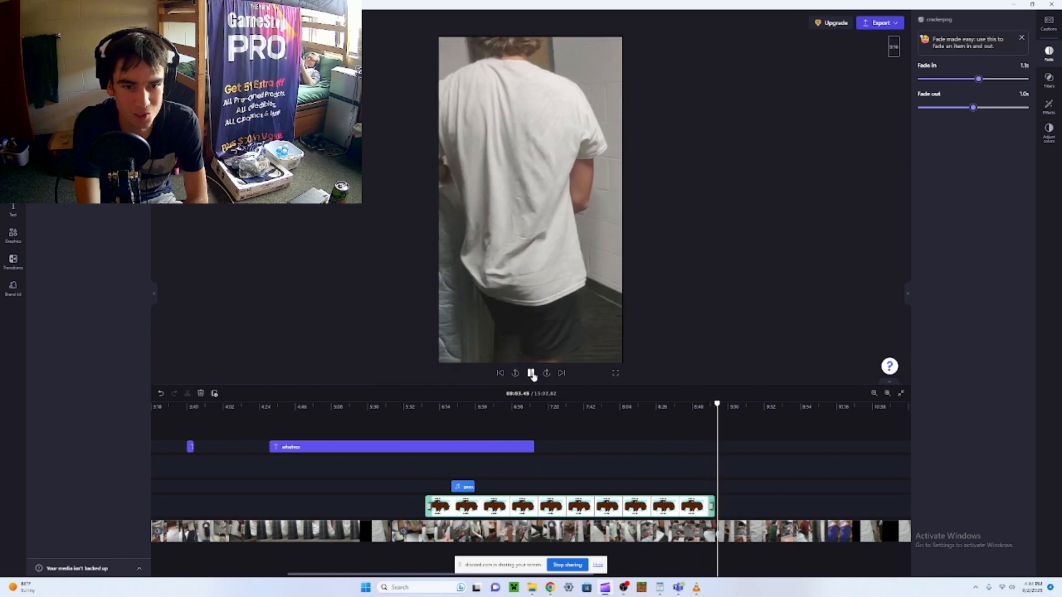
{"action": "left_click", "coordinate": [530, 376]}
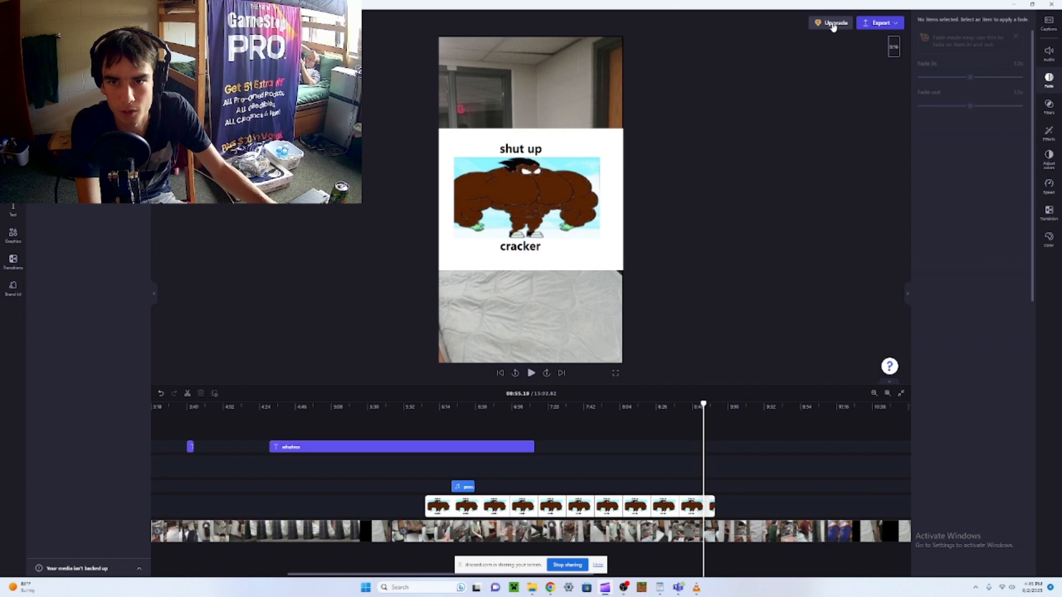
- Export the video in 1080p quality and check the Videos folder in File Explorer
{"action": "left_click", "coordinate": [881, 24]}
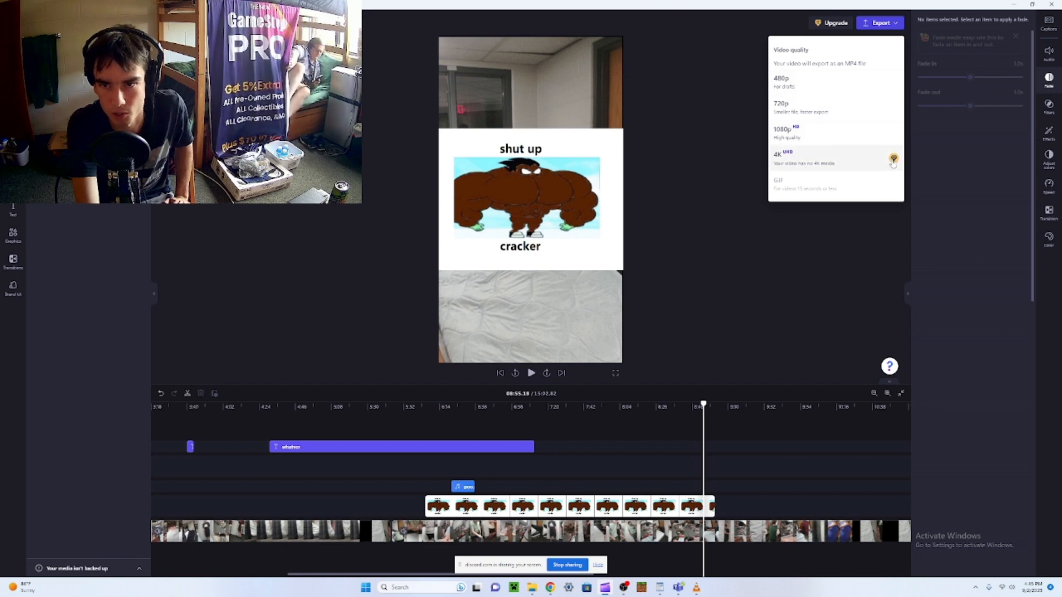
{"action": "left_click", "coordinate": [794, 133]}
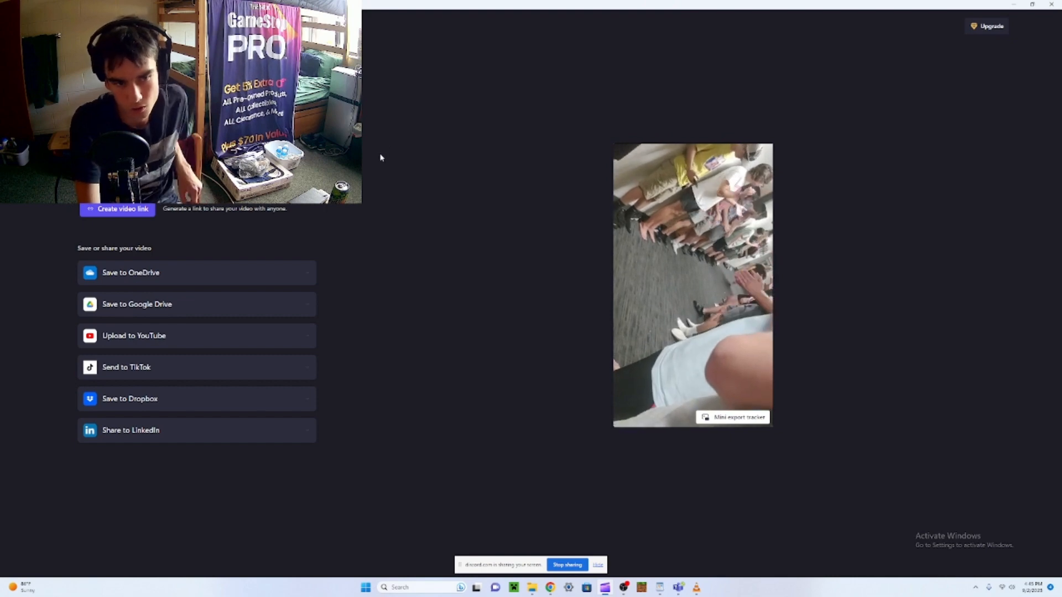
{"action": "left_click", "coordinate": [531, 590]}
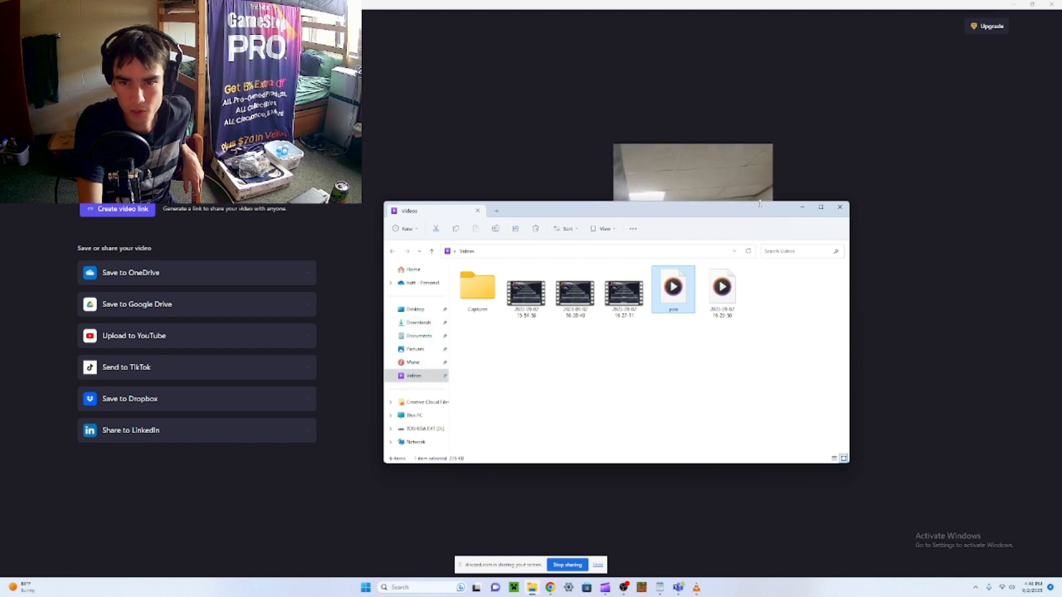
{"action": "left_click", "coordinate": [802, 208]}
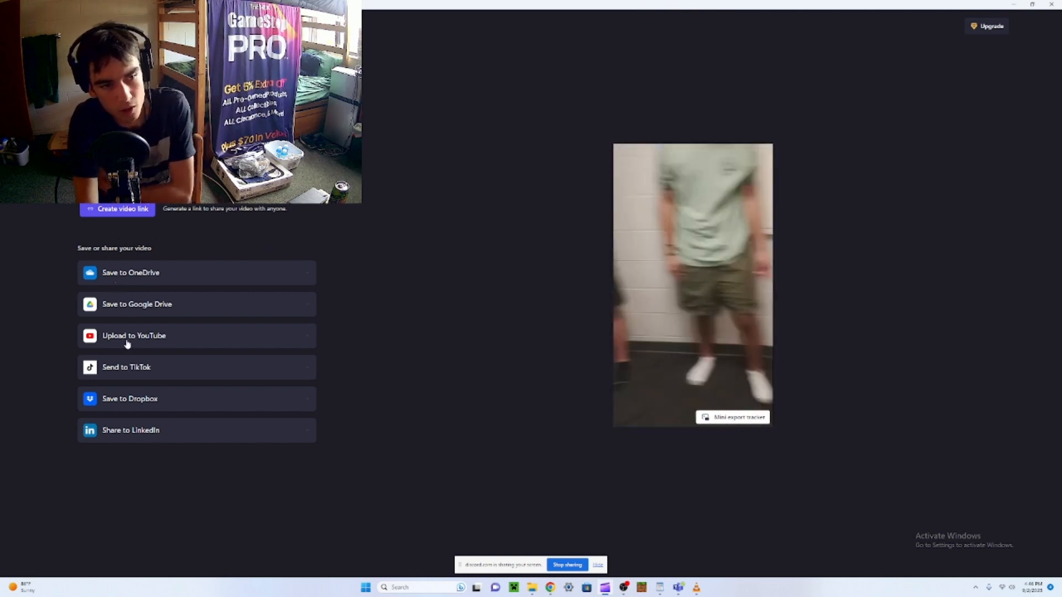
- Connect the YouTube upload option to a Google account using the account's e-mail
{"action": "left_click", "coordinate": [128, 338]}
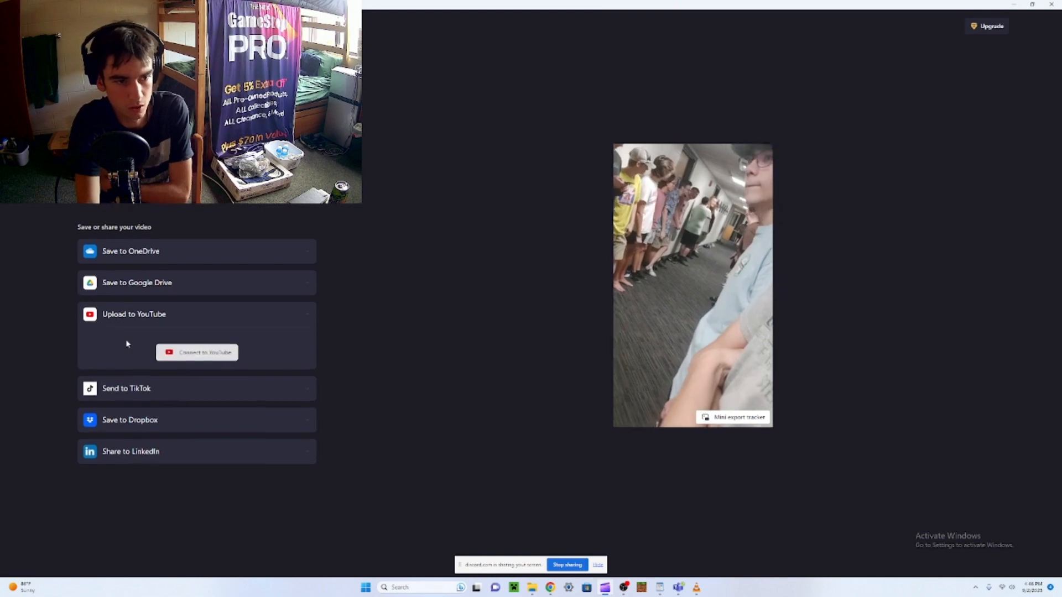
{"action": "left_click", "coordinate": [175, 353]}
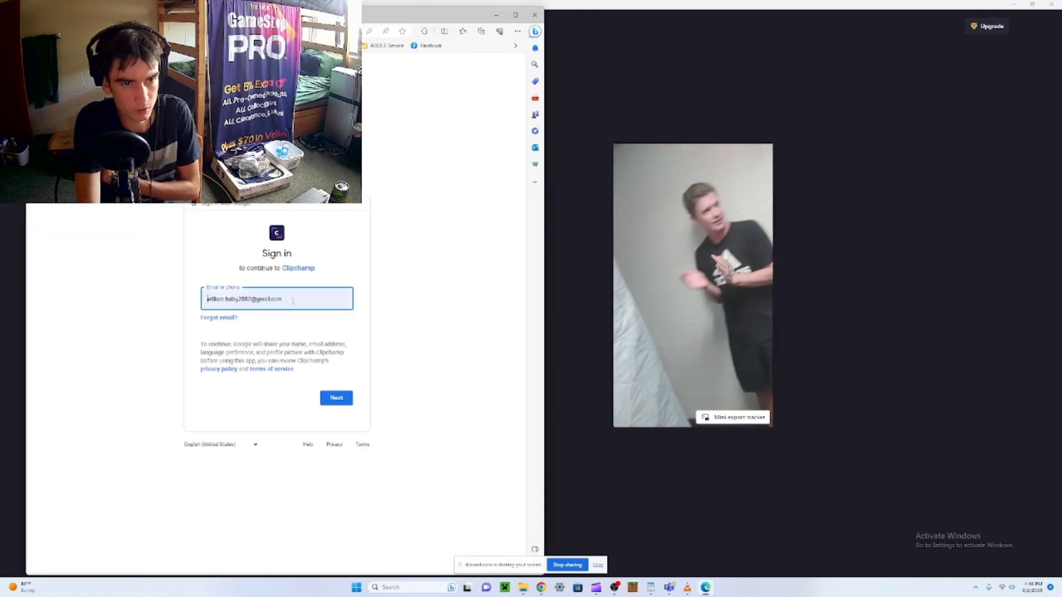
{"action": "left_click", "coordinate": [336, 398]}
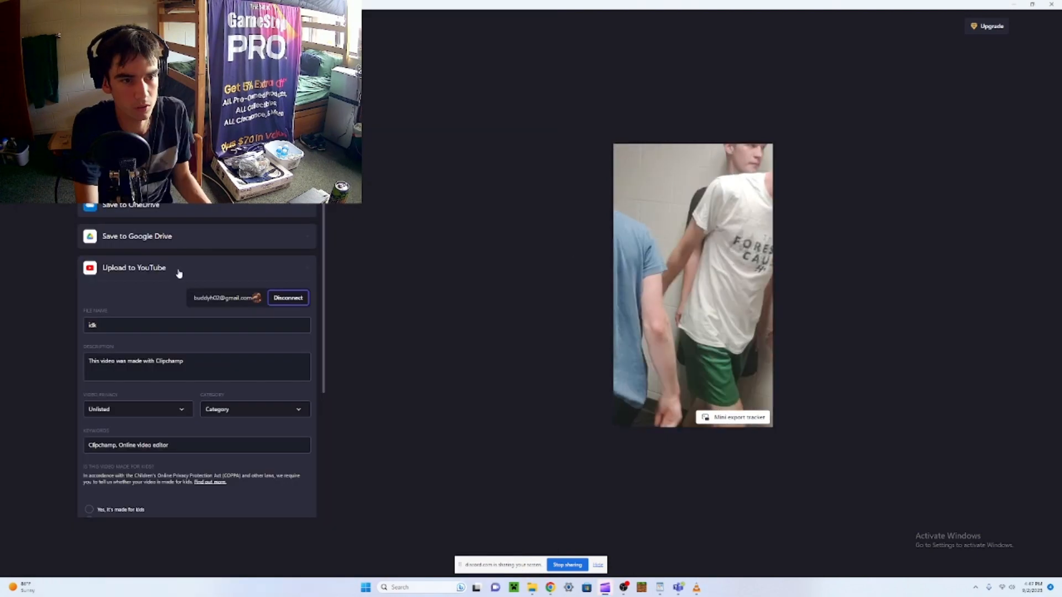
- Look over the YouTube upload form and replace the description with "blah blah blah"
{"action": "scroll", "coordinate": [178, 273], "scroll_direction": "down", "scroll_amount": 3}
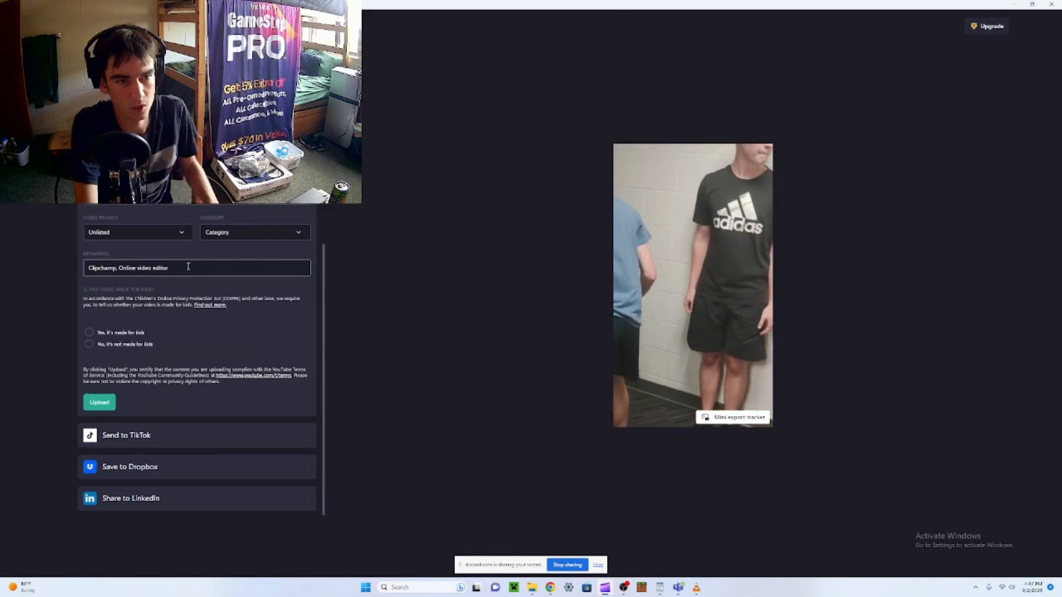
{"action": "scroll", "coordinate": [163, 271], "scroll_direction": "up", "scroll_amount": 3}
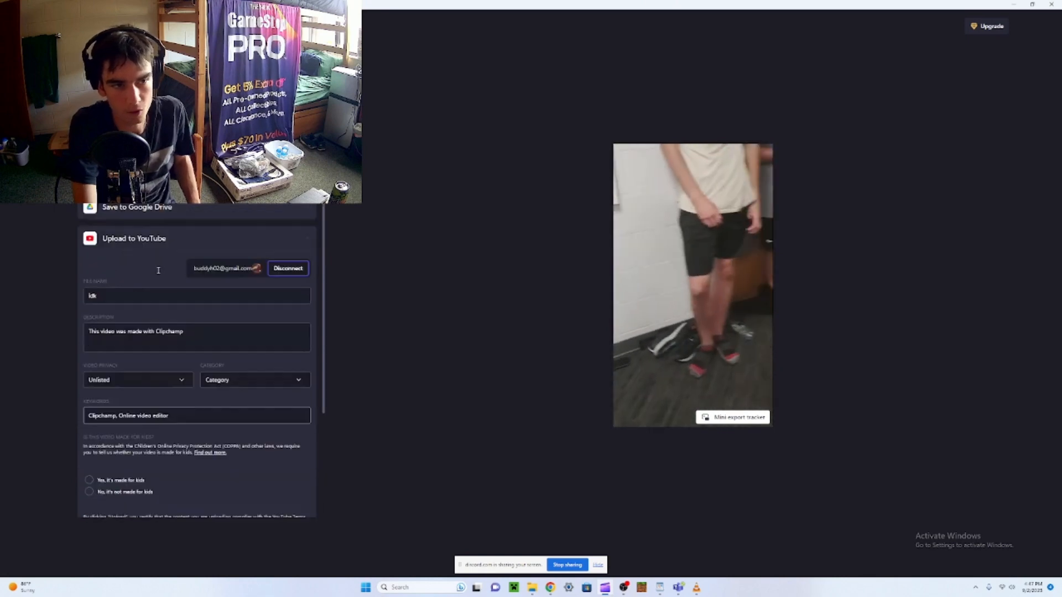
{"action": "scroll", "coordinate": [140, 337], "scroll_direction": "down", "scroll_amount": 1}
{"action": "scroll", "coordinate": [139, 338], "scroll_direction": "down", "scroll_amount": 3}
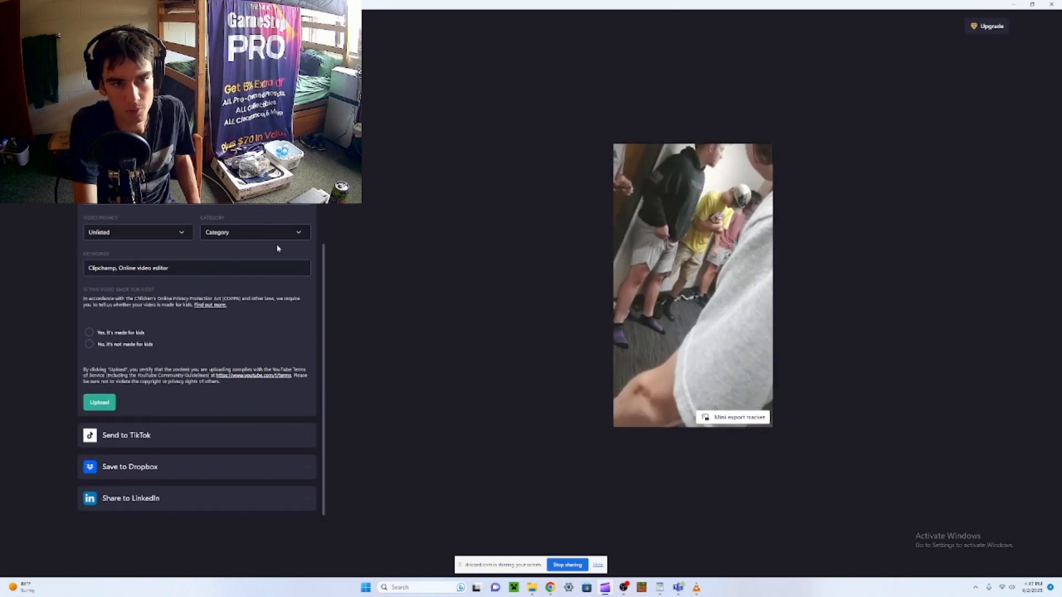
{"action": "scroll", "coordinate": [190, 257], "scroll_direction": "up", "scroll_amount": 4}
{"action": "left_click_drag", "start_coordinate": [213, 367], "coordinate": [19, 359]}
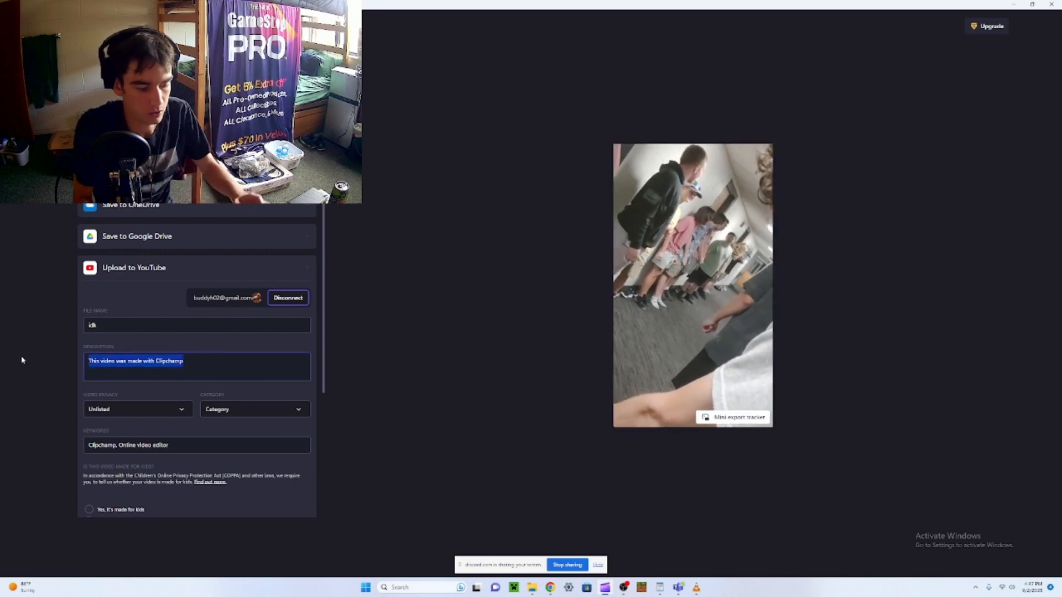
{"action": "type", "text": "blah"}
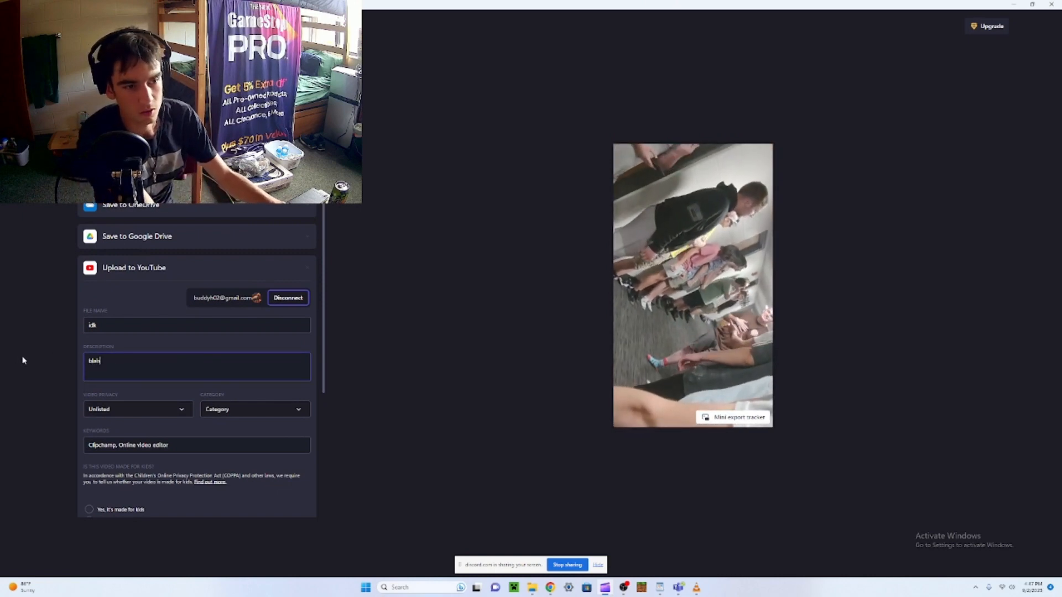
{"action": "type", "text": " blah blah"}
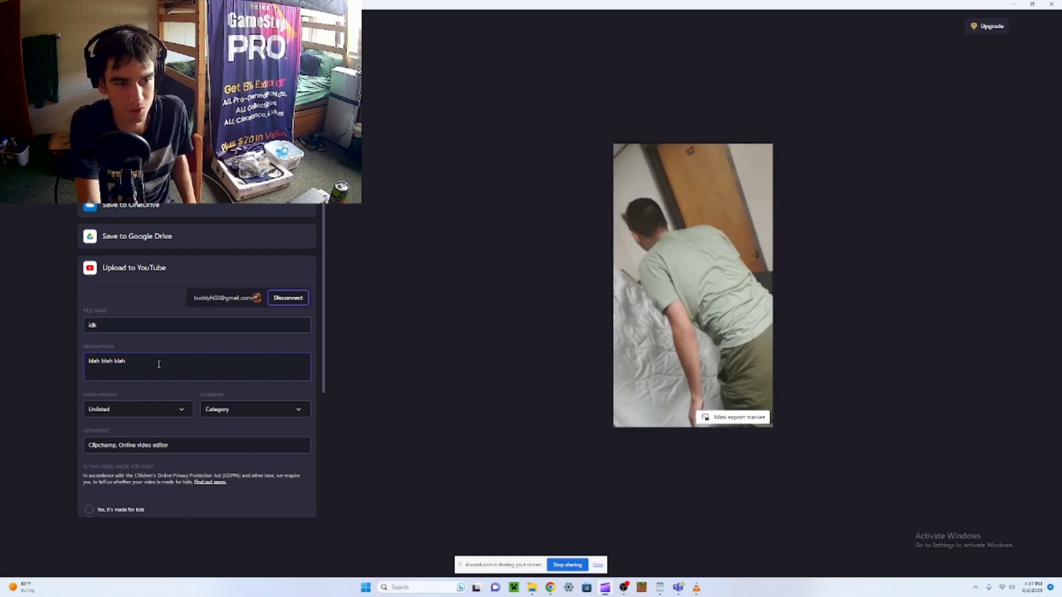
- Set the YouTube video's privacy to Private and its category to Entertainment
{"action": "left_click", "coordinate": [166, 409]}
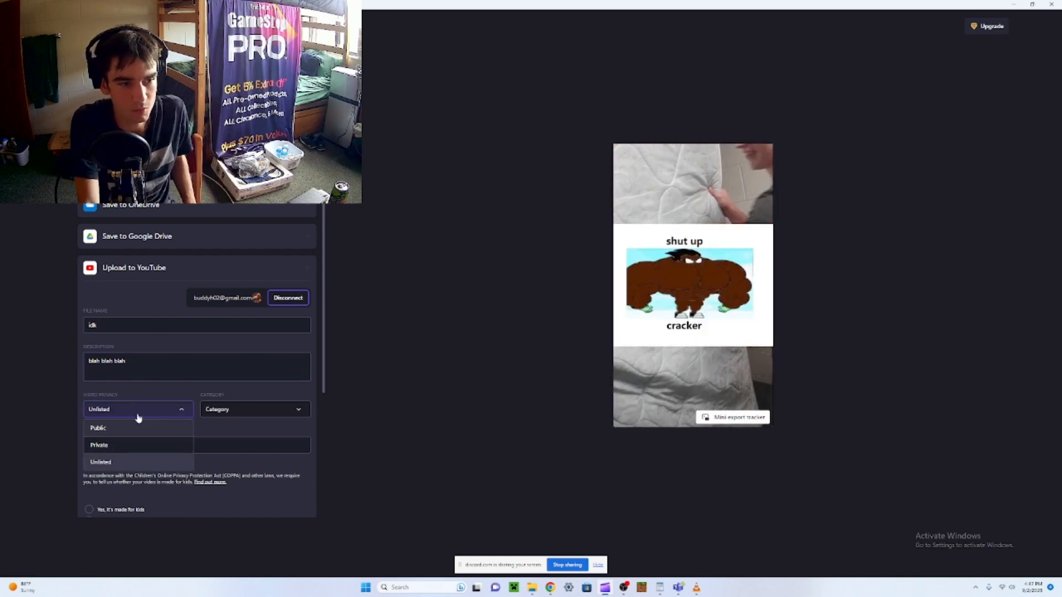
{"action": "left_click", "coordinate": [136, 429]}
{"action": "left_click", "coordinate": [160, 421]}
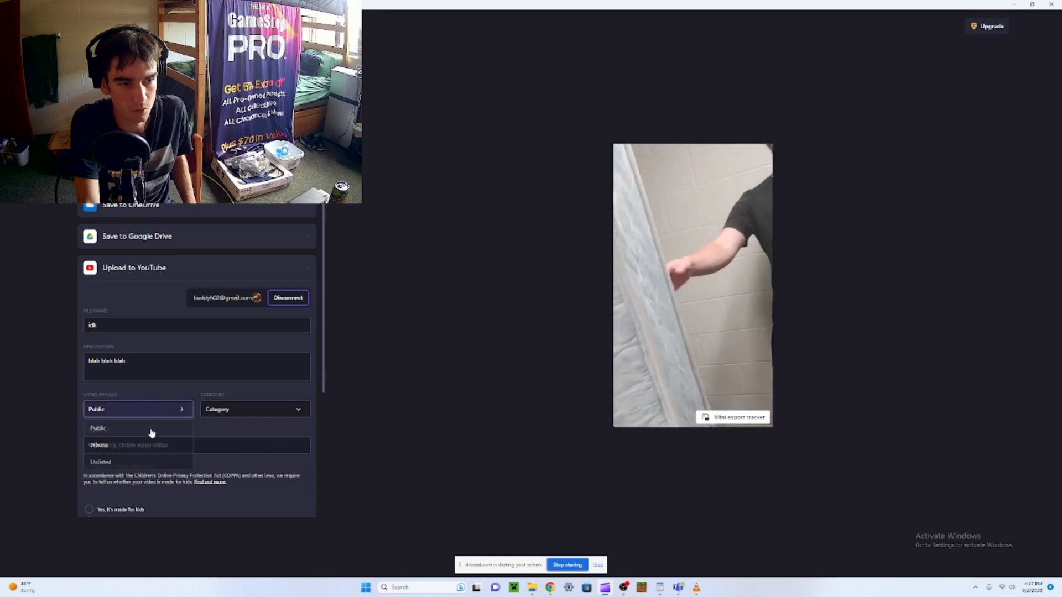
{"action": "left_click", "coordinate": [150, 446]}
{"action": "left_click", "coordinate": [265, 412]}
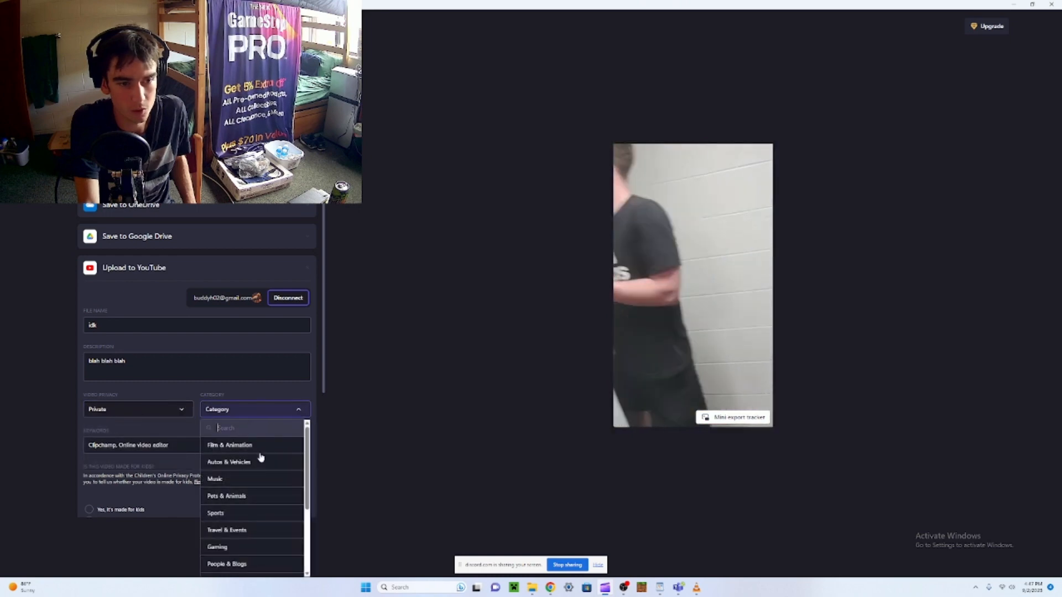
{"action": "scroll", "coordinate": [230, 530], "scroll_direction": "down", "scroll_amount": 2}
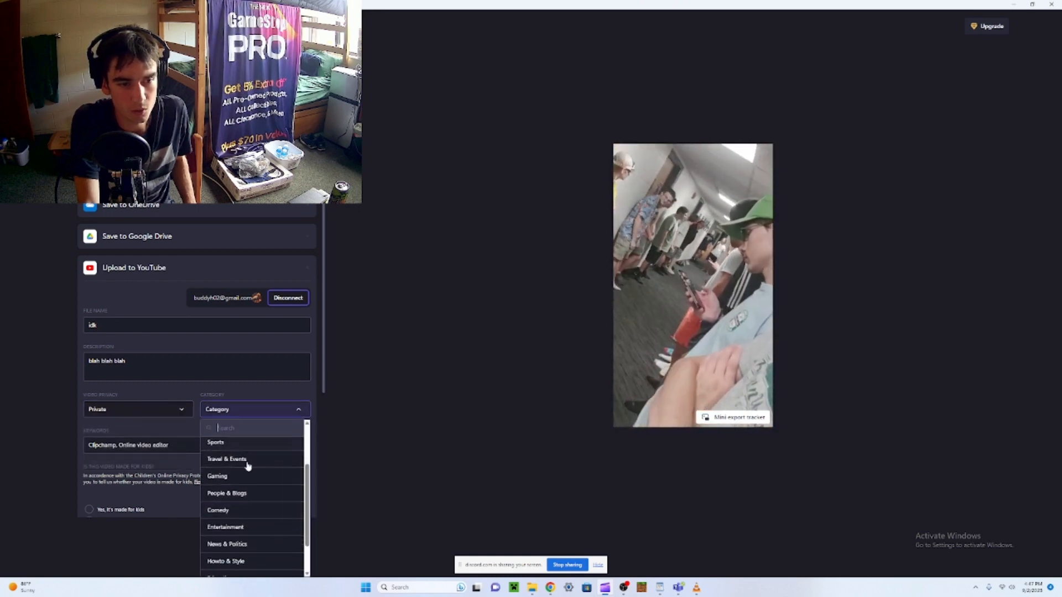
{"action": "left_click", "coordinate": [231, 527]}
- Mark the YouTube video as not made for kids
{"action": "scroll", "coordinate": [221, 409], "scroll_direction": "down", "scroll_amount": 3}
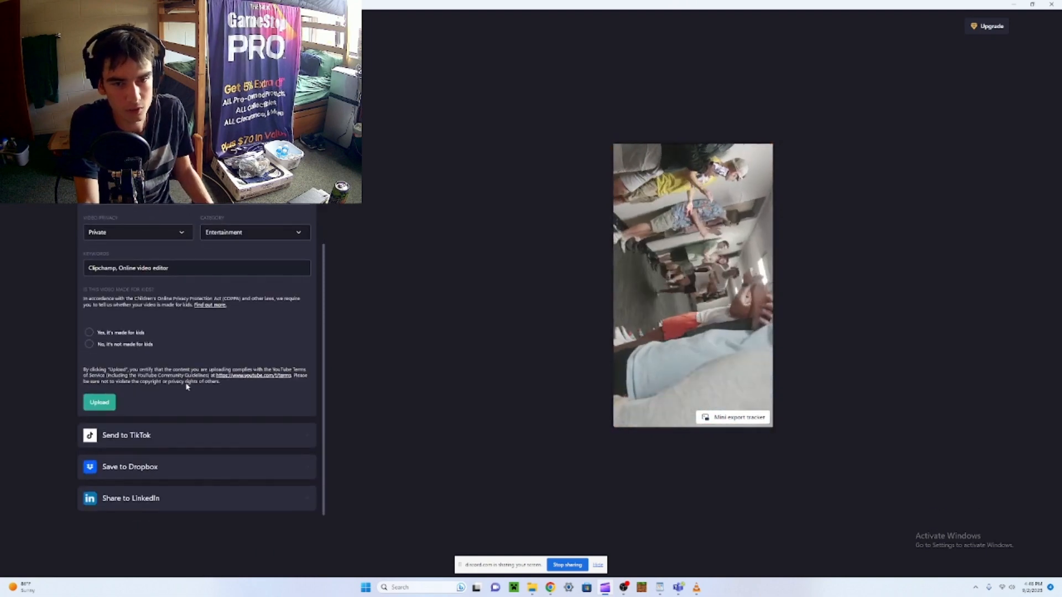
{"action": "scroll", "coordinate": [166, 365], "scroll_direction": "up", "scroll_amount": 1}
{"action": "scroll", "coordinate": [122, 343], "scroll_direction": "down", "scroll_amount": 1}
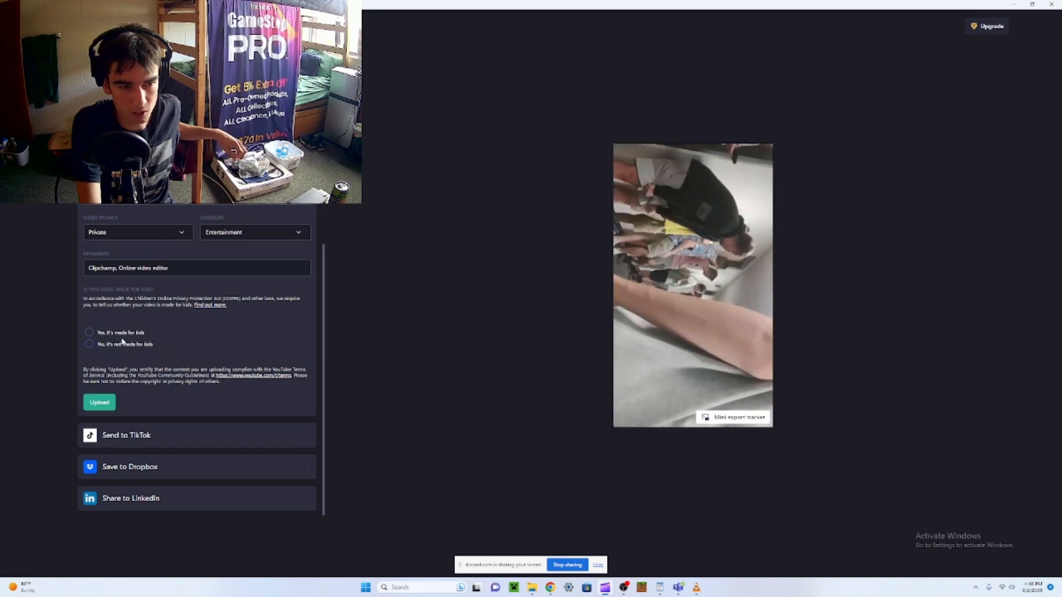
{"action": "left_click", "coordinate": [89, 344]}
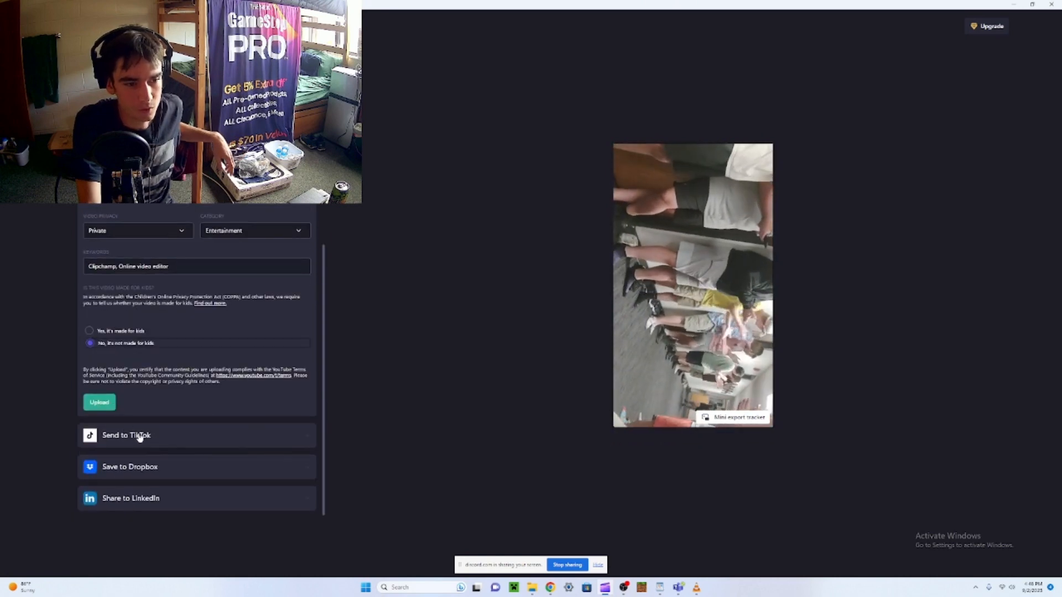
- Review the completed YouTube upload form, from the file name and description to the keywords and audience setting
{"action": "scroll", "coordinate": [119, 349], "scroll_direction": "up", "scroll_amount": 2}
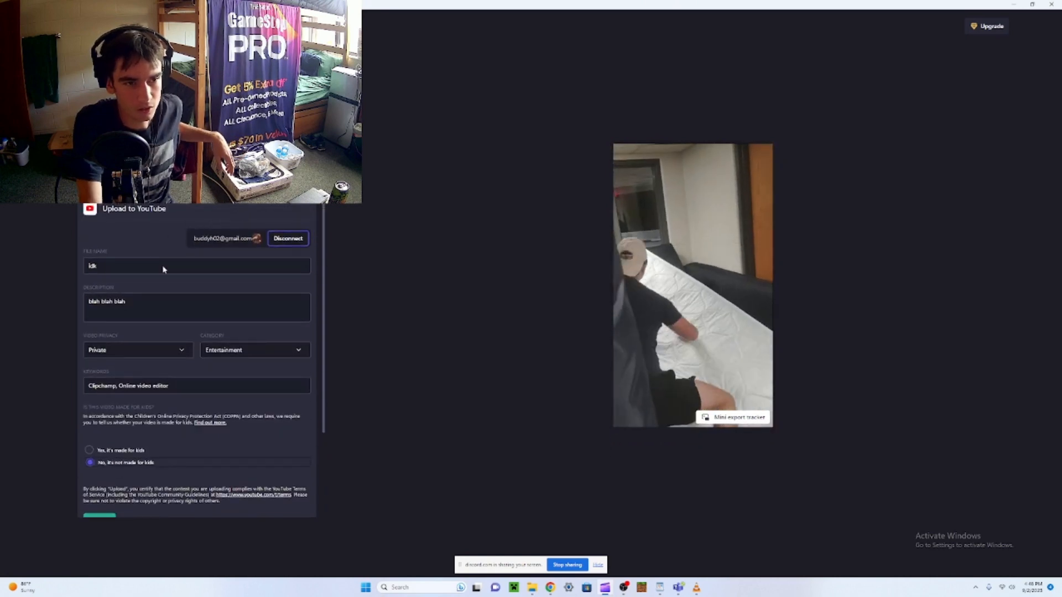
{"action": "scroll", "coordinate": [164, 271], "scroll_direction": "down", "scroll_amount": 2}
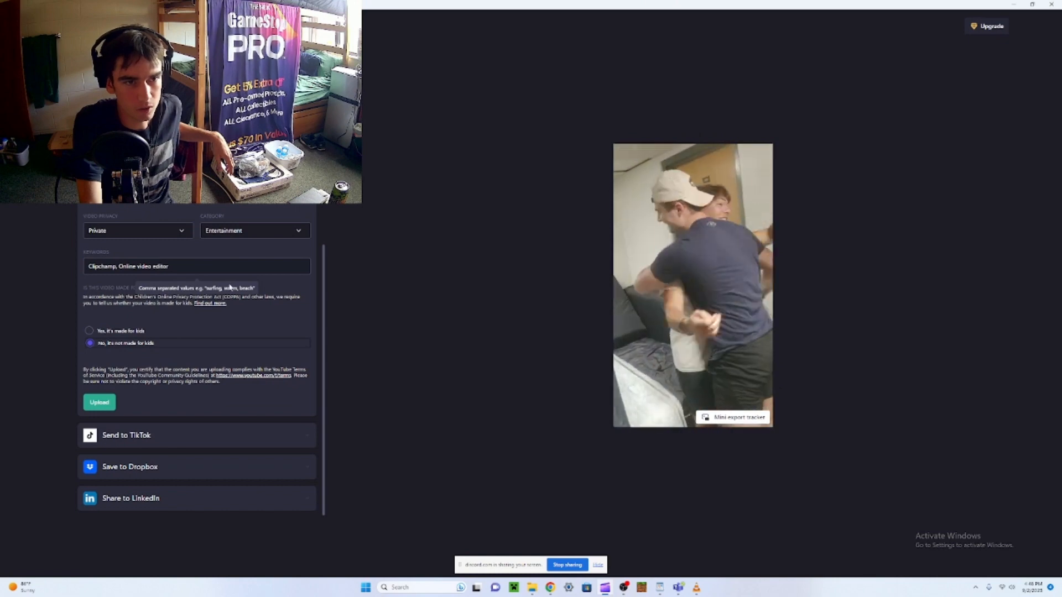
{"action": "scroll", "coordinate": [230, 287], "scroll_direction": "up", "scroll_amount": 3}
{"action": "scroll", "coordinate": [266, 260], "scroll_direction": "down", "scroll_amount": 1}
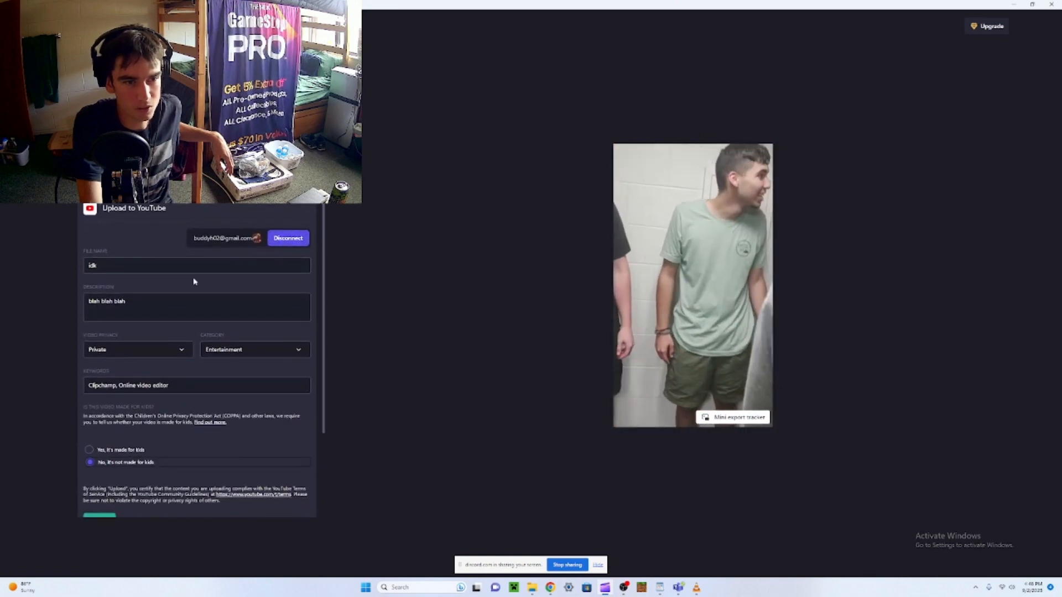
{"action": "scroll", "coordinate": [189, 278], "scroll_direction": "up", "scroll_amount": 1}
{"action": "scroll", "coordinate": [166, 254], "scroll_direction": "down", "scroll_amount": 3}
{"action": "scroll", "coordinate": [172, 229], "scroll_direction": "up", "scroll_amount": 2}
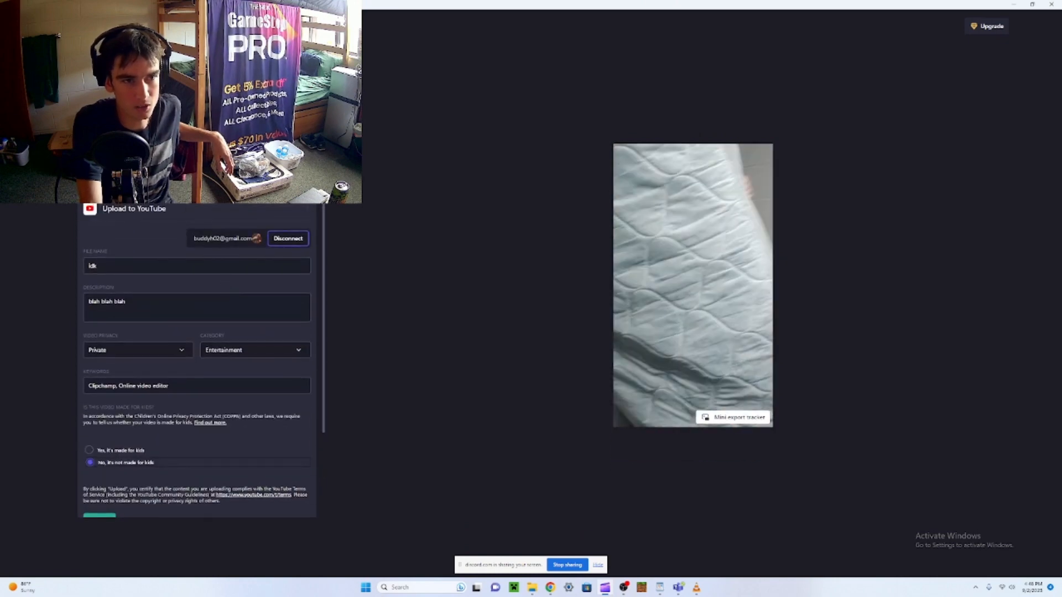